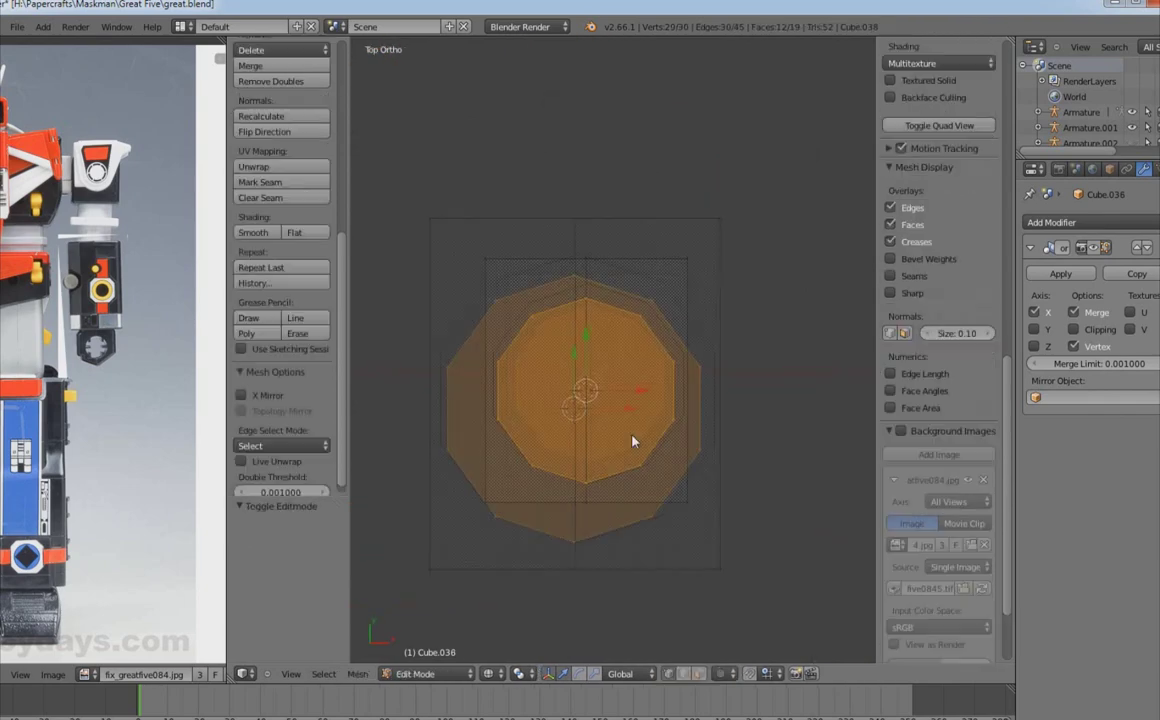
Step: Inspect the nested forearm cylinder pieces and their meshes in wireframe from the top, front and angled views
key("Tab")
key("Tab")
key("KP_1")
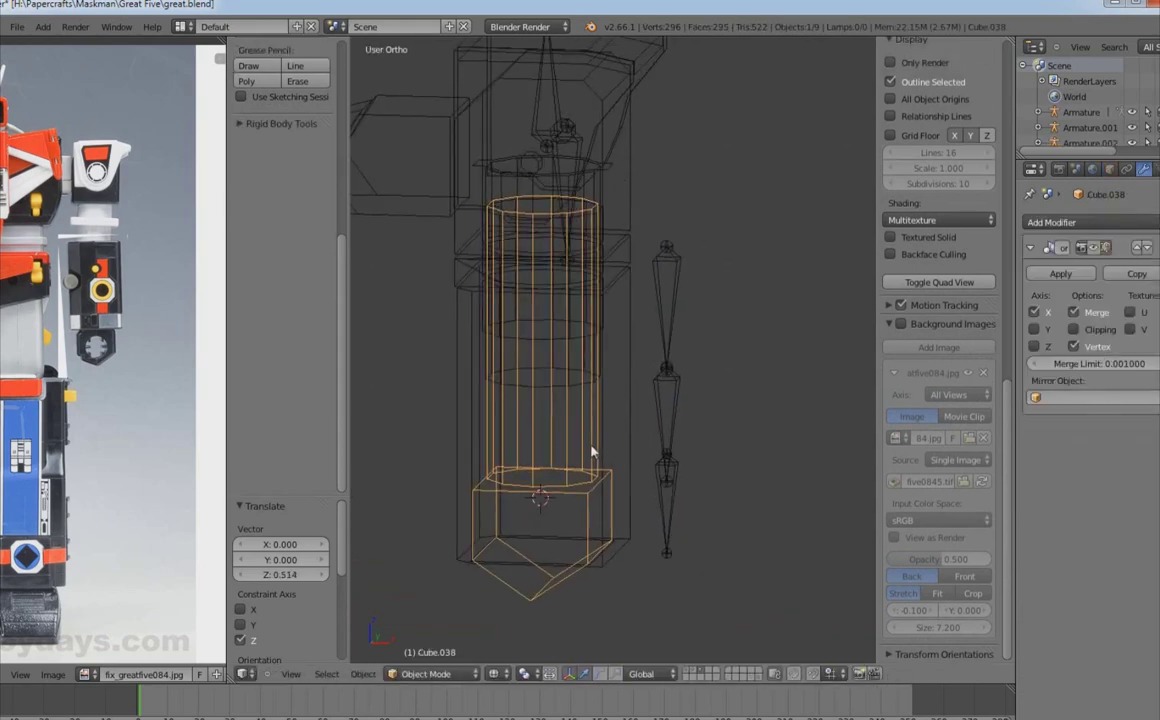
key("KP_1")
key("Tab")
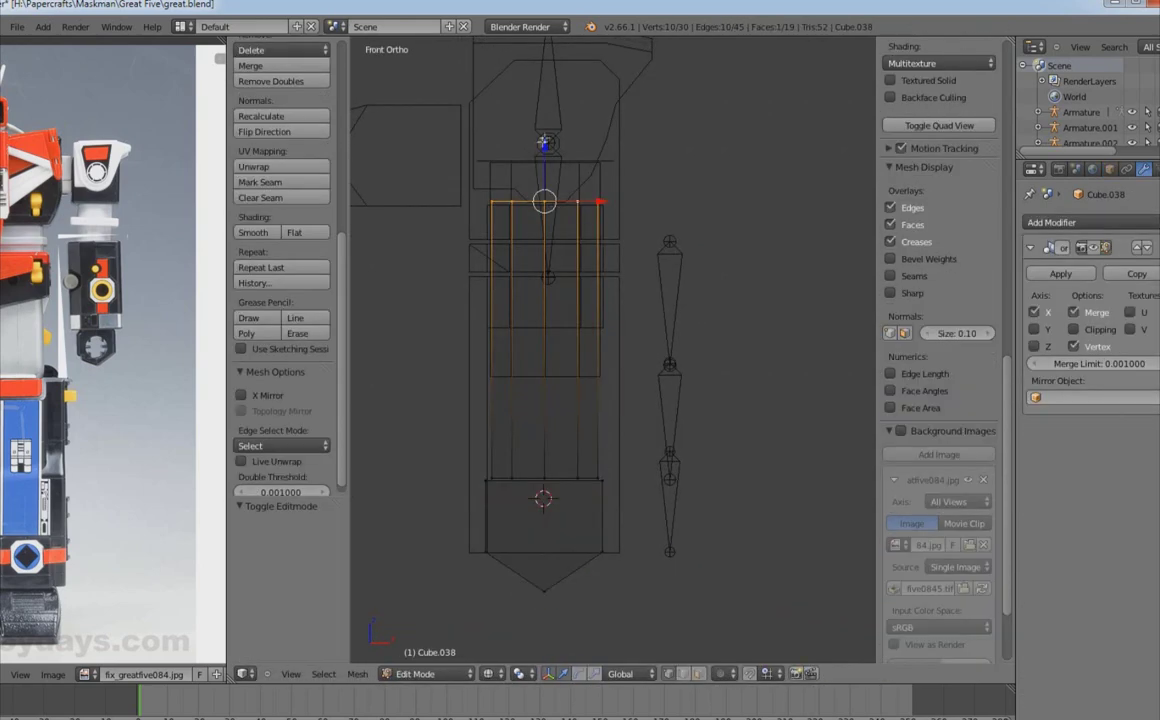
key("Tab")
right_click(660, 490)
middle_click_drag(660, 490, 612, 463)
right_click(612, 463)
key("Tab")
key("KP_1")
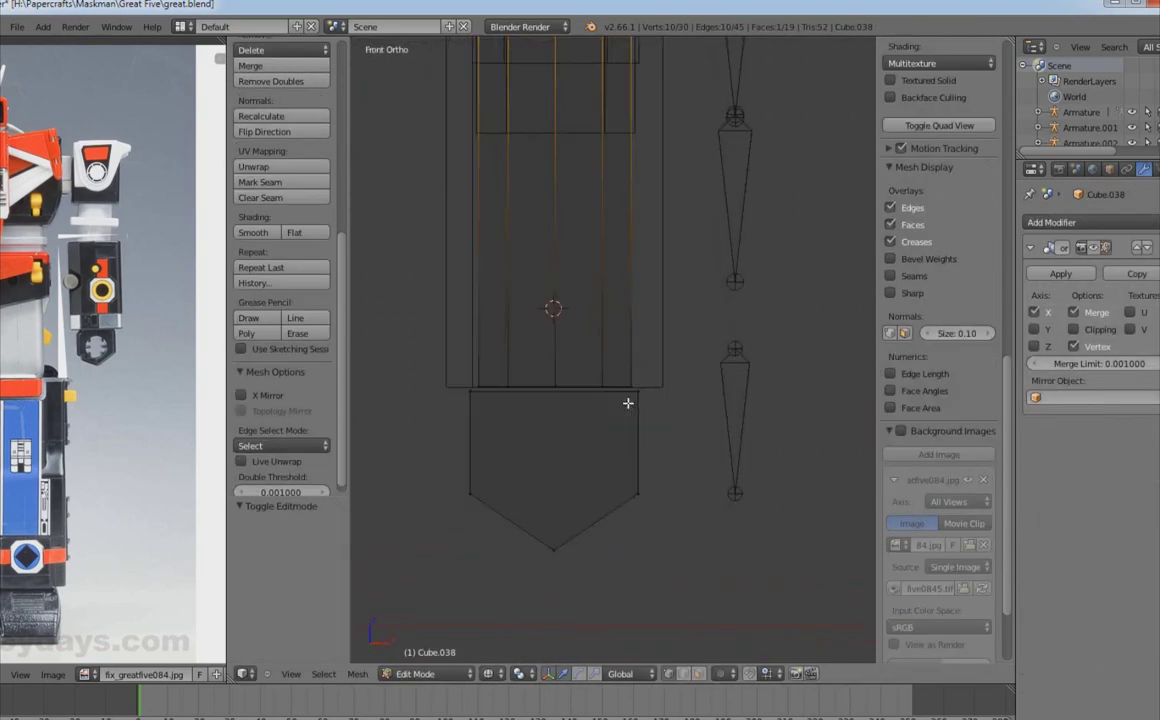
scroll(620, 444, "down", 2)
key("a")
right_click(629, 384)
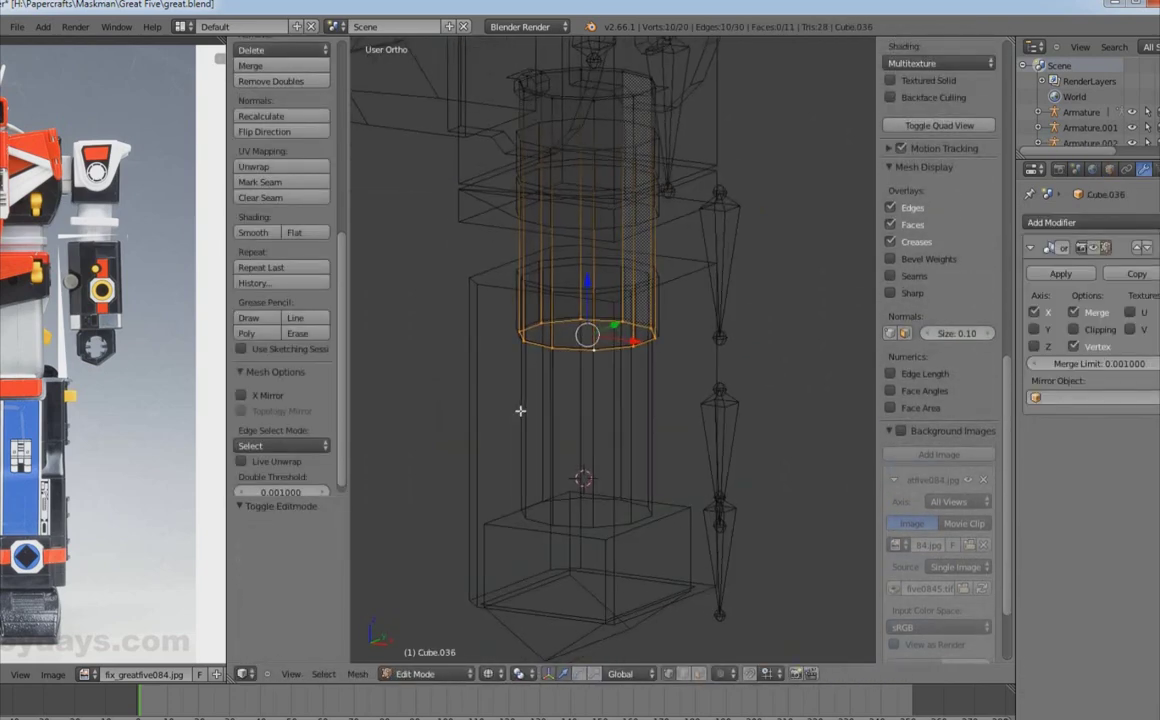
Step: Adjust the vertical position of the upper bone in the separate arm armature in front view
middle_click_drag(520, 410, 621, 452)
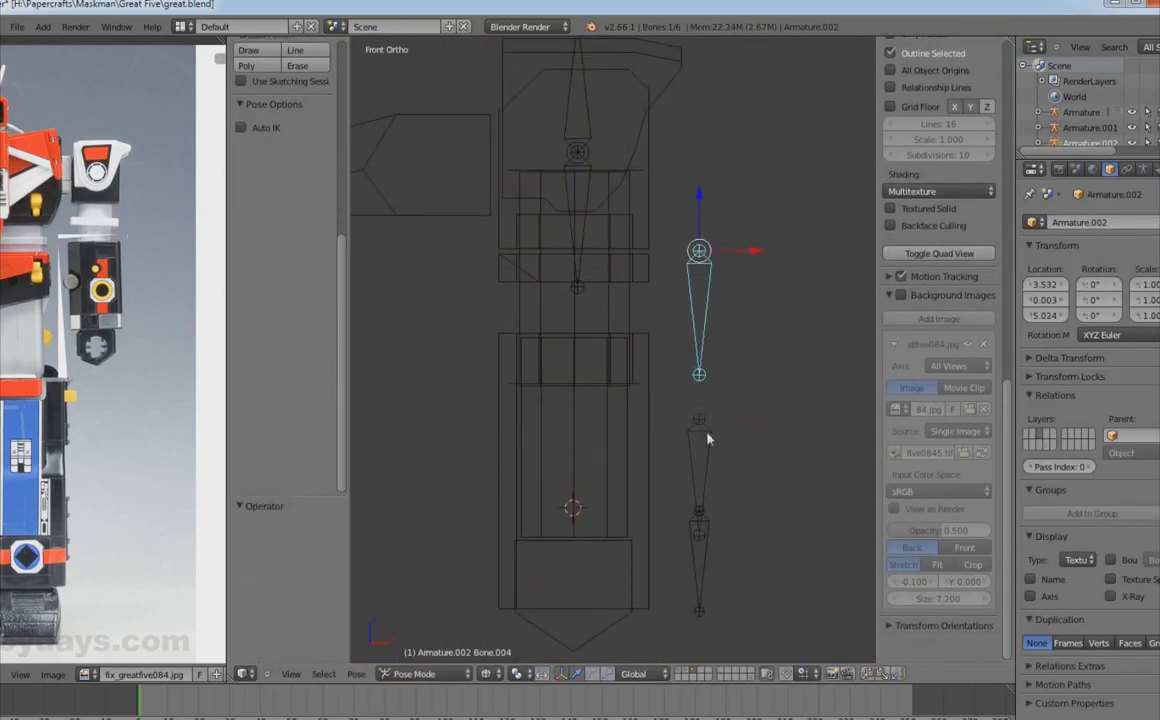
left_click(705, 300)
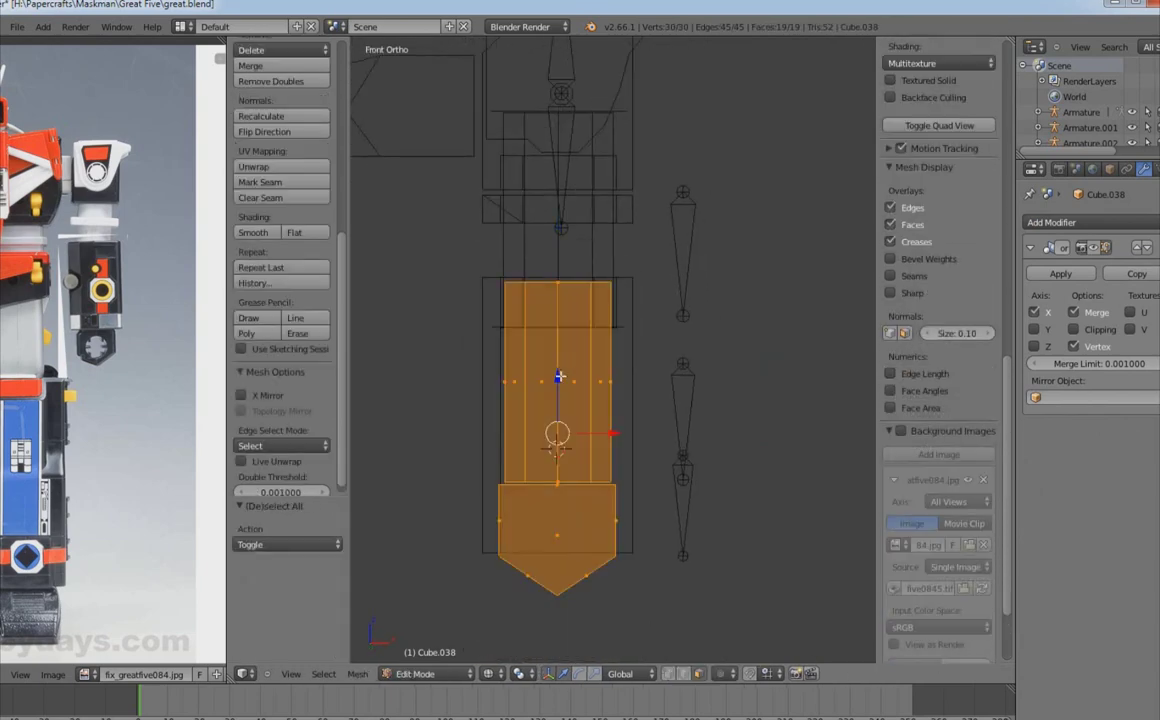
Step: Extrude vertices on the pointed hand piece along the housing's chamfered outline in top view, and save the file
left_click_drag(560, 376, 560, 373)
middle_click_drag(560, 373, 598, 592)
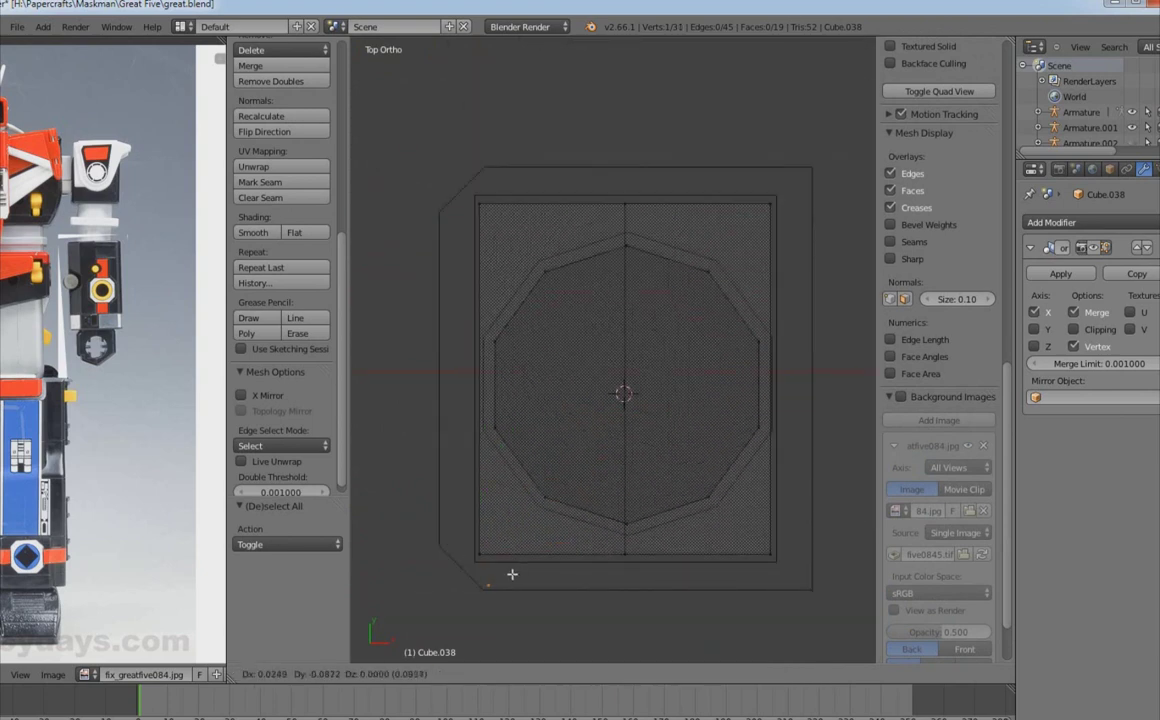
left_click(466, 557)
key("e")
key("y")
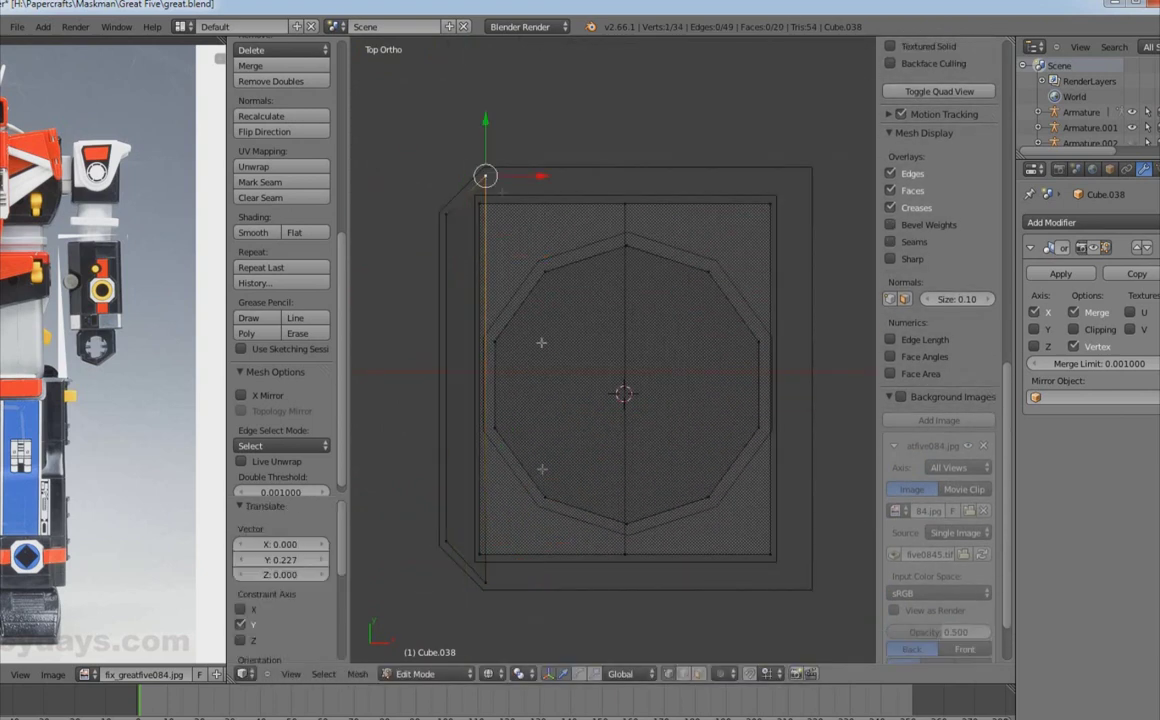
left_click(484, 173)
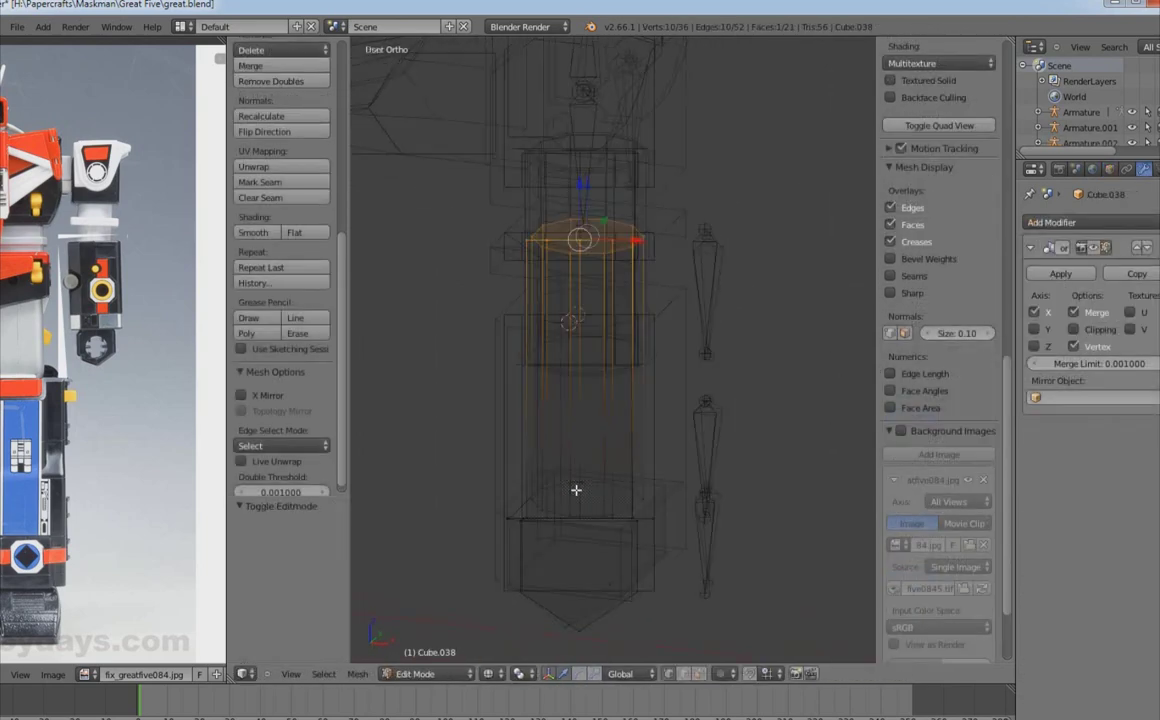
key("ctrl+s")
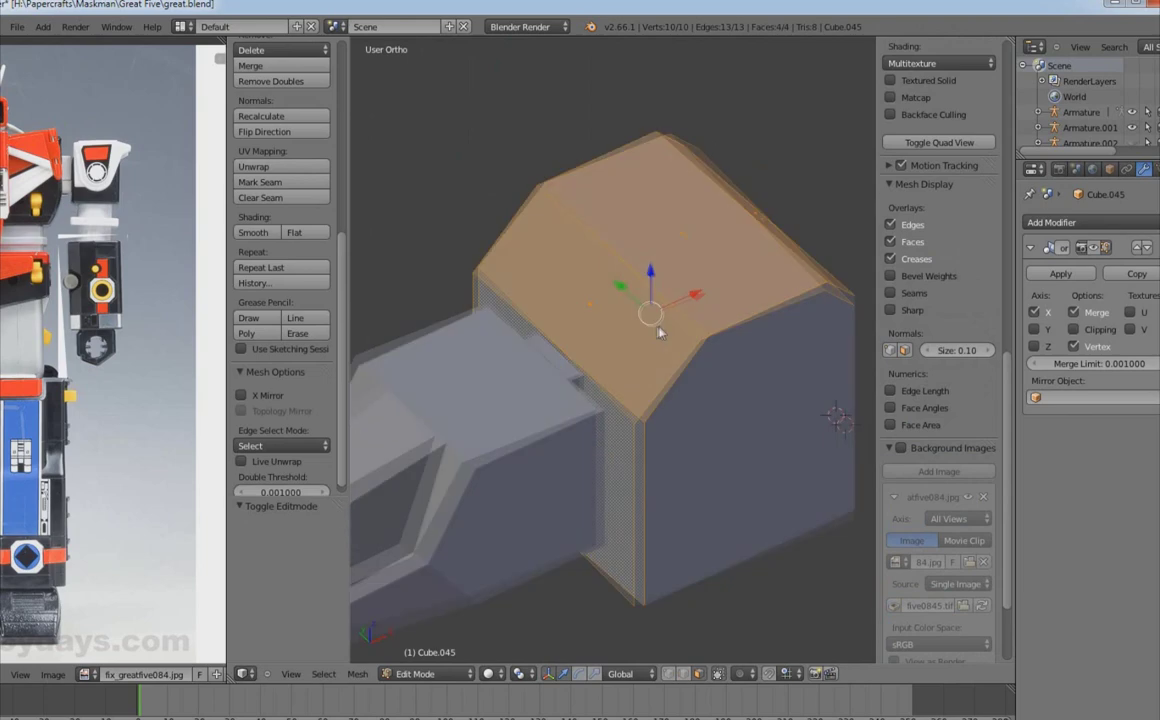
Step: Cut two evenly spaced edge loops across the chamfered arm block
key("KP_7")
key("z")
key("ctrl+r")
scroll(638, 356, "up", 1)
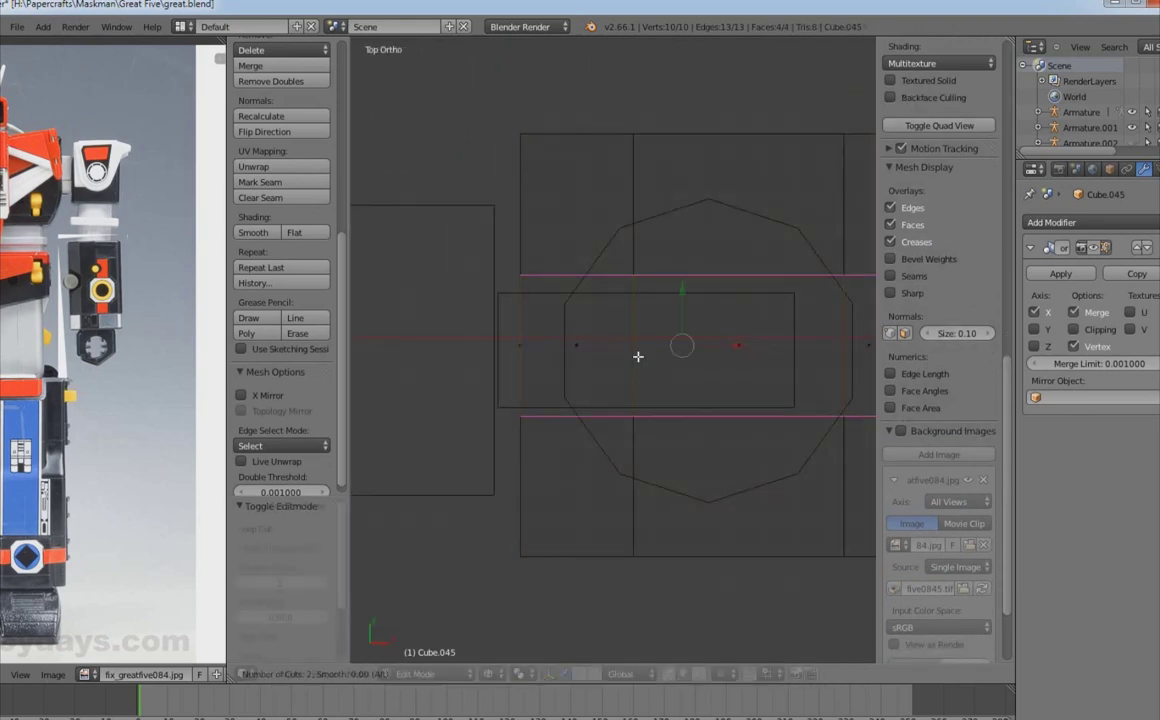
key("KP_7")
key("a")
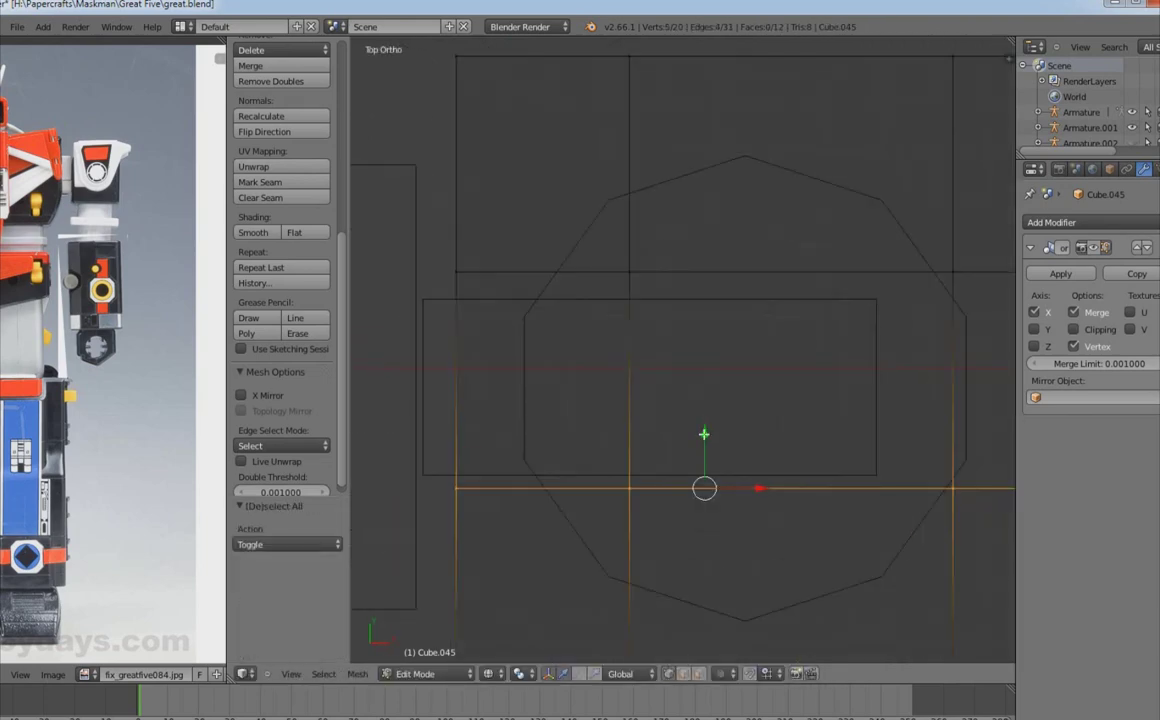
Step: Reposition the selected edge loop of the chamfered arm block along the Y axis in top view
key("g")
key("y")
left_click(703, 241)
key("z")
middle_click_drag(703, 241, 660, 414)
key("z")
Step: Add another loop cut through the lower part of the chamfered arm block and finish editing its mesh
key("KP_3")
key("z")
middle_click_drag(655, 528, 450, 434)
key("z")
scroll(596, 518, "up", 4)
key("ctrl+r")
left_click(584, 606)
middle_click_drag(584, 606, 565, 549)
key("Tab")
Step: Examine how the horizontal connecting arm piece fits inside the chamfered housing in wireframe front view
key("z")
key("KP_1")
right_click(583, 536)
key("Tab")
key("z")
key("KP_1")
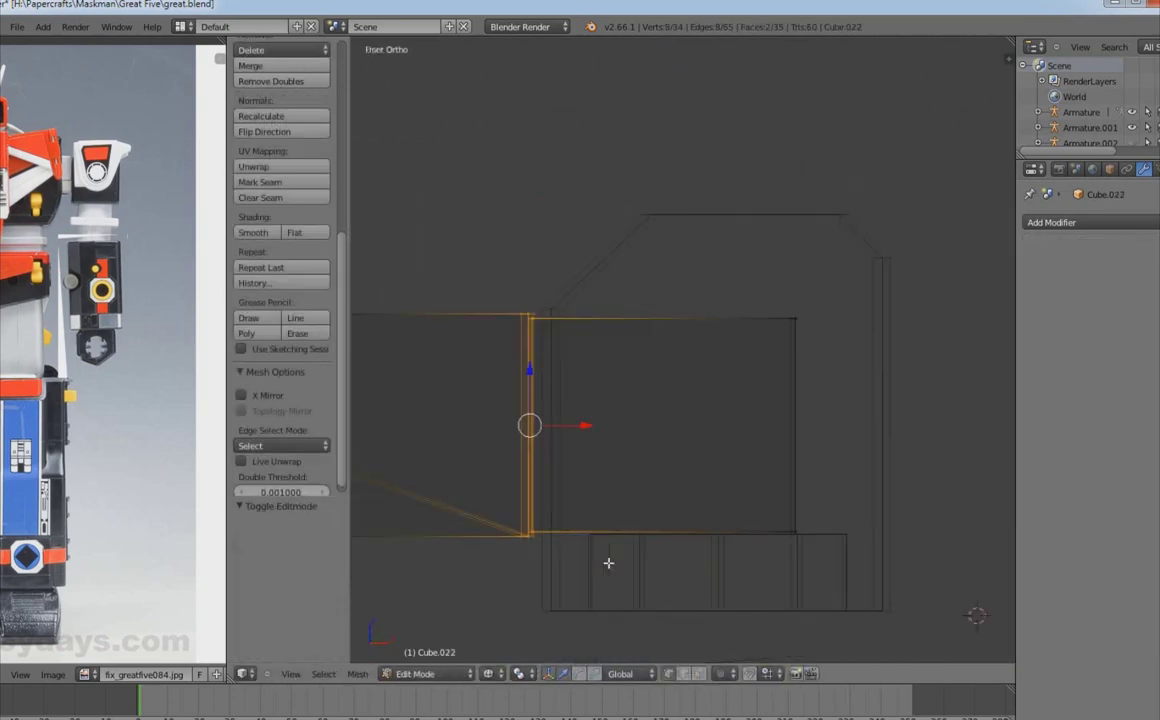
key("Tab")
key("z")
right_click(652, 505)
key("KP_3")
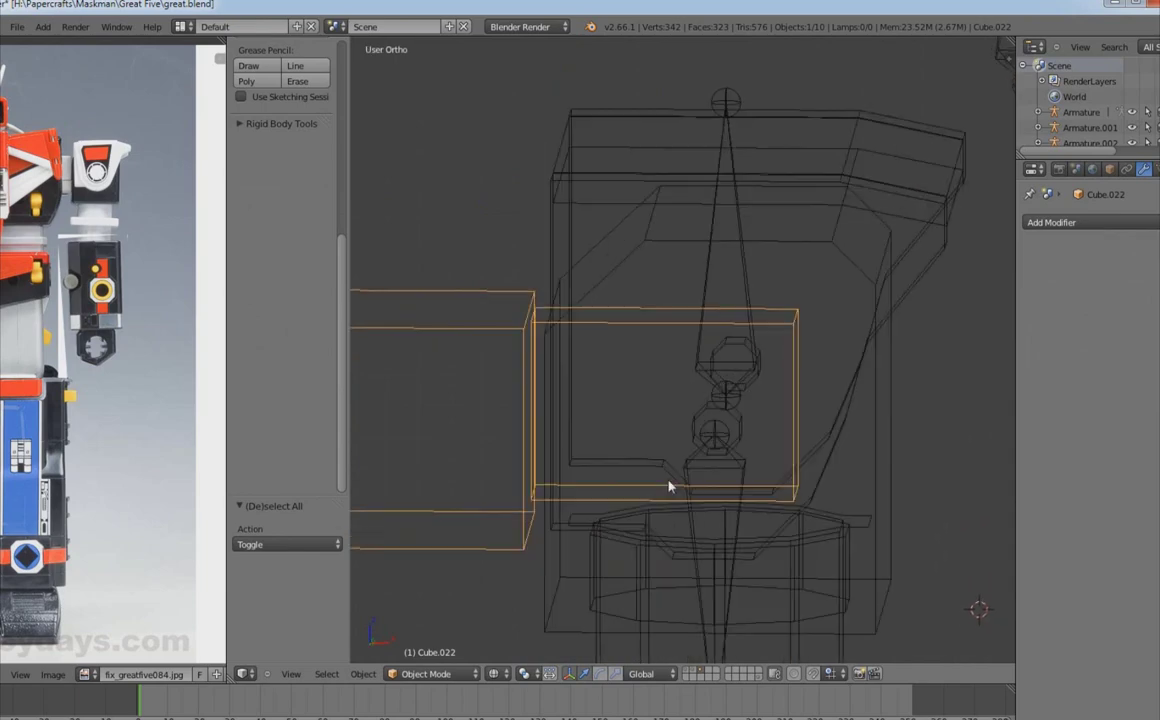
key("KP_1")
scroll(678, 419, "down", 2)
middle_click_drag(678, 419, 658, 423, "shift")
scroll(658, 423, "up", 2)
Step: Test the forearm's travel by moving the arm armature's bone up about 0.297 along Z and back down
right_click(823, 540)
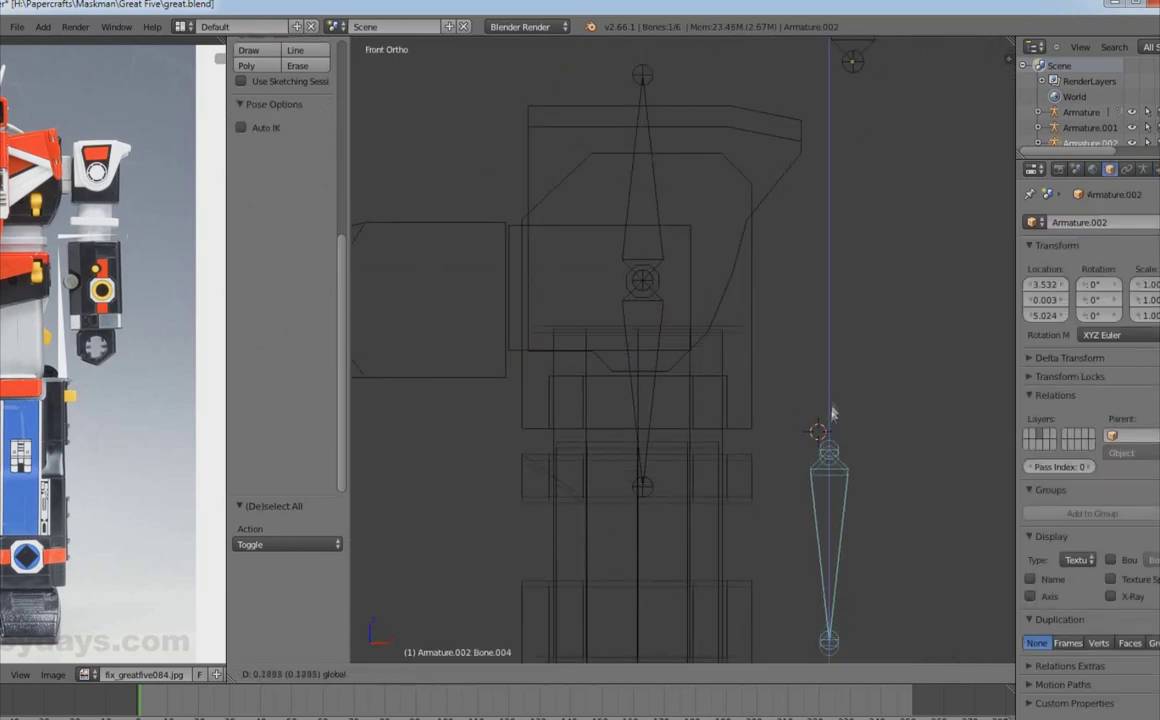
key("ctrl+Tab")
key("g")
key("z")
left_click(590, 383)
key("g")
key("z")
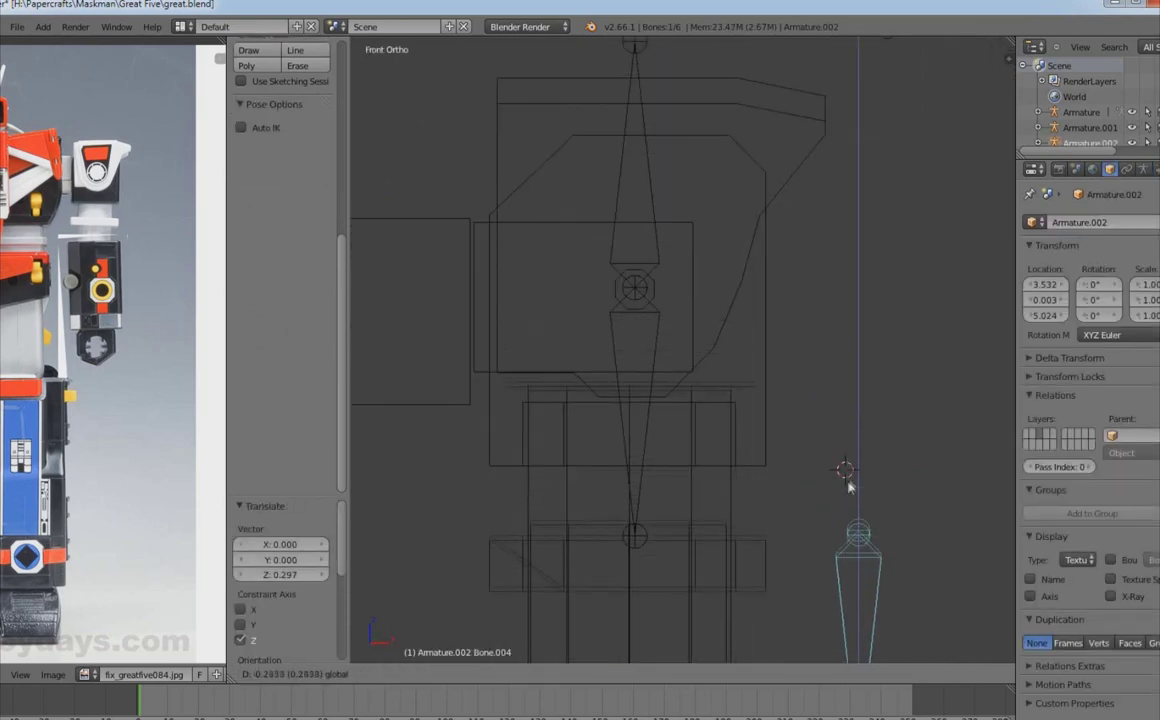
left_click(808, 422)
middle_click_drag(808, 422, 621, 373)
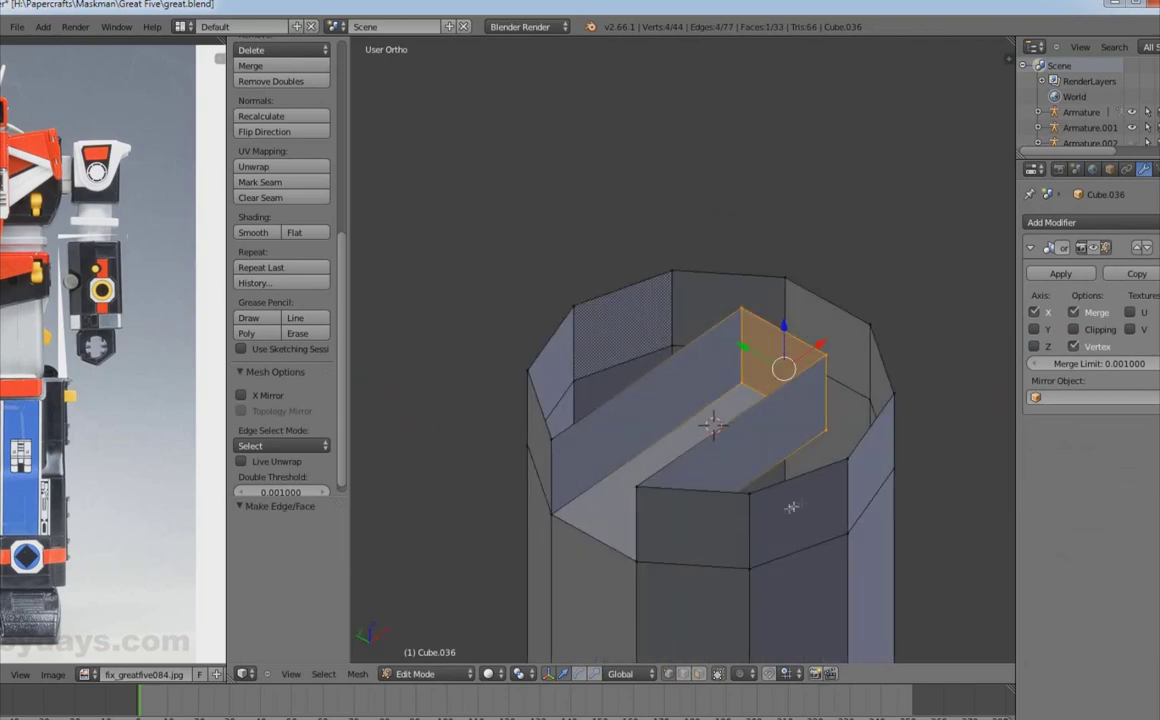
Step: Merge the slot walls' loose corner vertices into the cylinder's rim vertices using the At First option
middle_click_drag(791, 507, 810, 487)
left_click(778, 505)
middle_click_drag(791, 410, 765, 405)
right_click(760, 402, "shift")
key("alt+m")
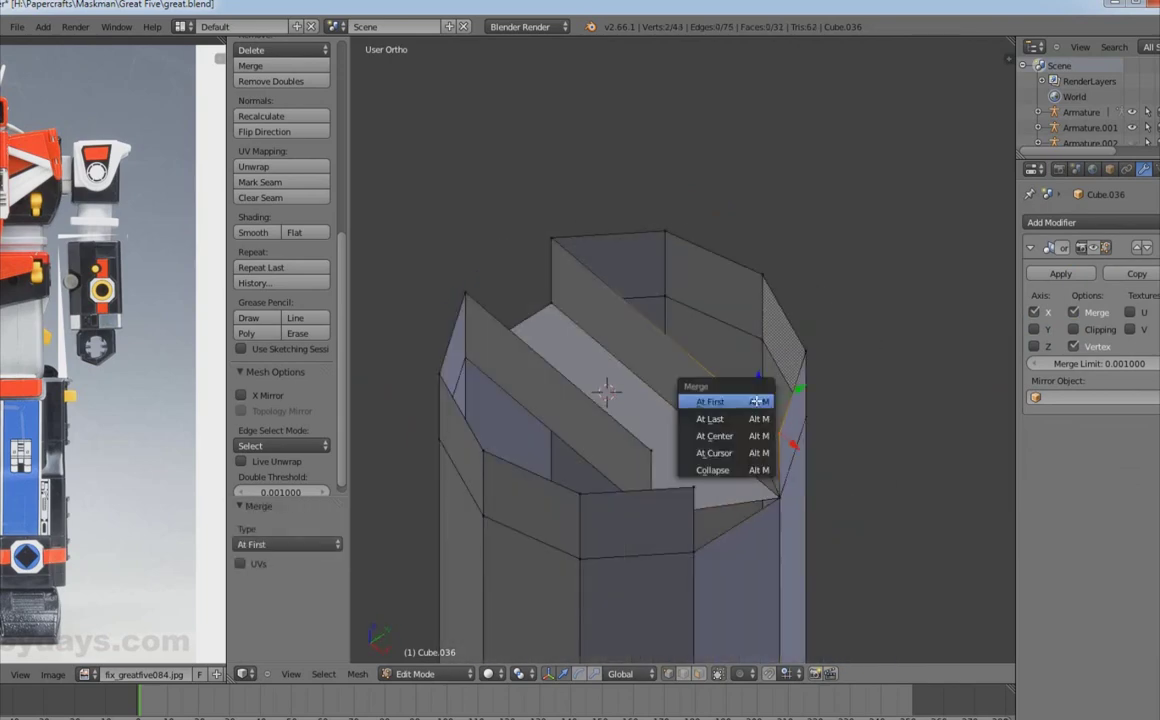
left_click(661, 443)
middle_click_drag(661, 443, 543, 423)
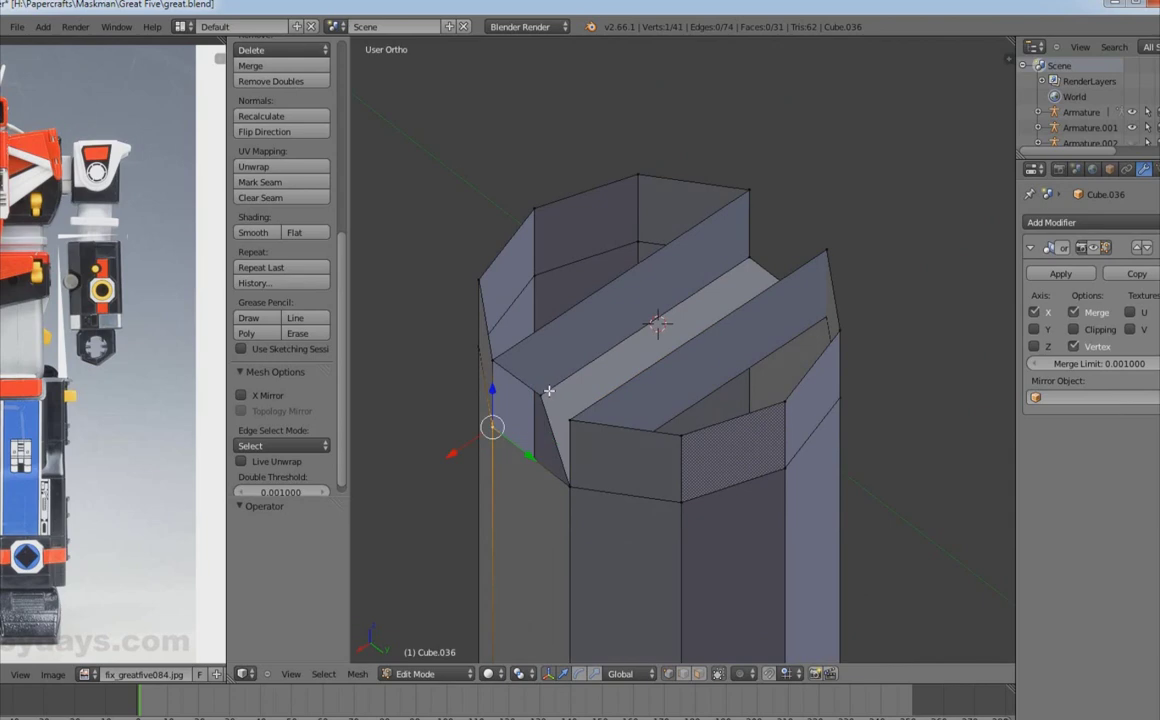
Step: Move the arm armature's bone down about 0.301 along Z in front view
key("Tab")
key("KP_1")
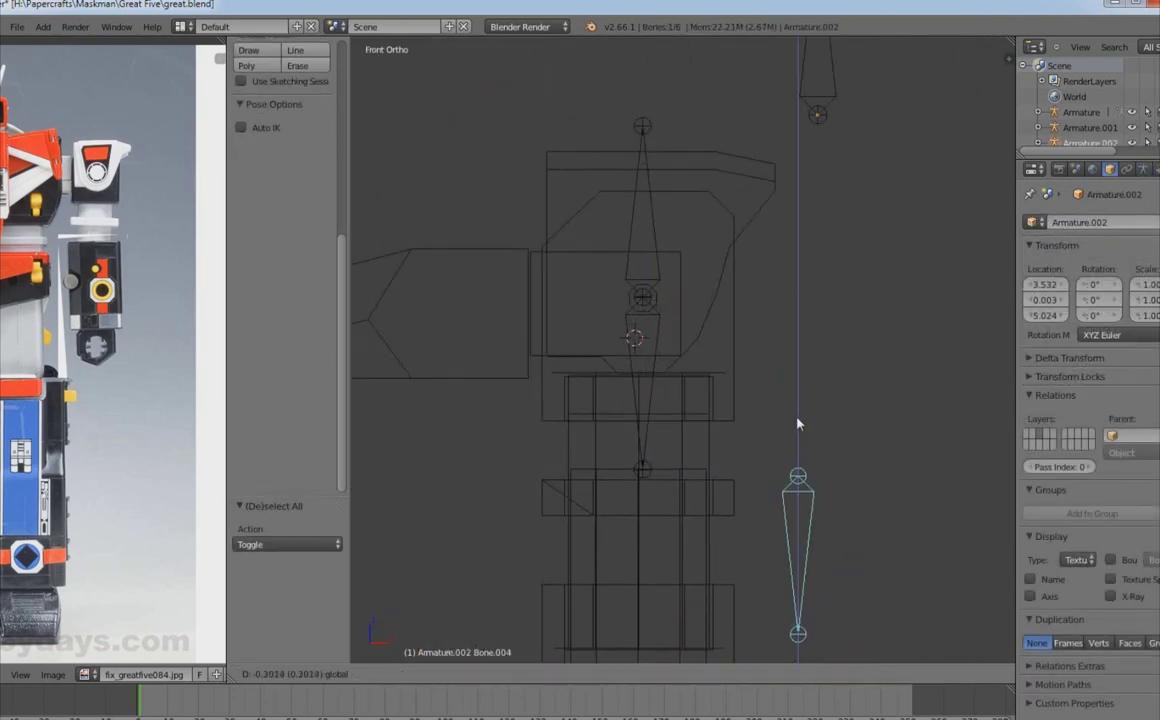
left_click(798, 423)
middle_click_drag(797, 422, 686, 448)
key("KP_1")
scroll(686, 445, "up", 4)
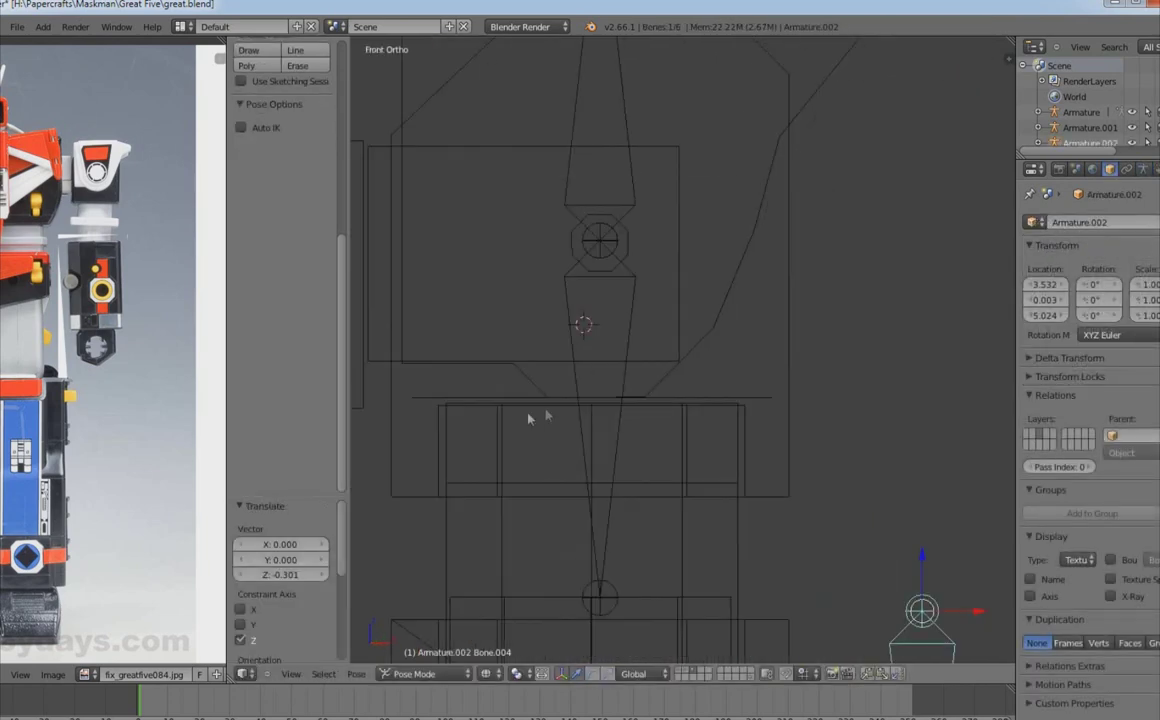
Step: Raise the arm armature's bone about 0.209 along Z in pose mode
key("ctrl+Tab")
right_click(531, 510)
key("Tab")
key("Tab")
middle_click_drag(549, 479, 730, 469)
right_click(843, 432)
key("ctrl+Tab")
key("g")
key("z")
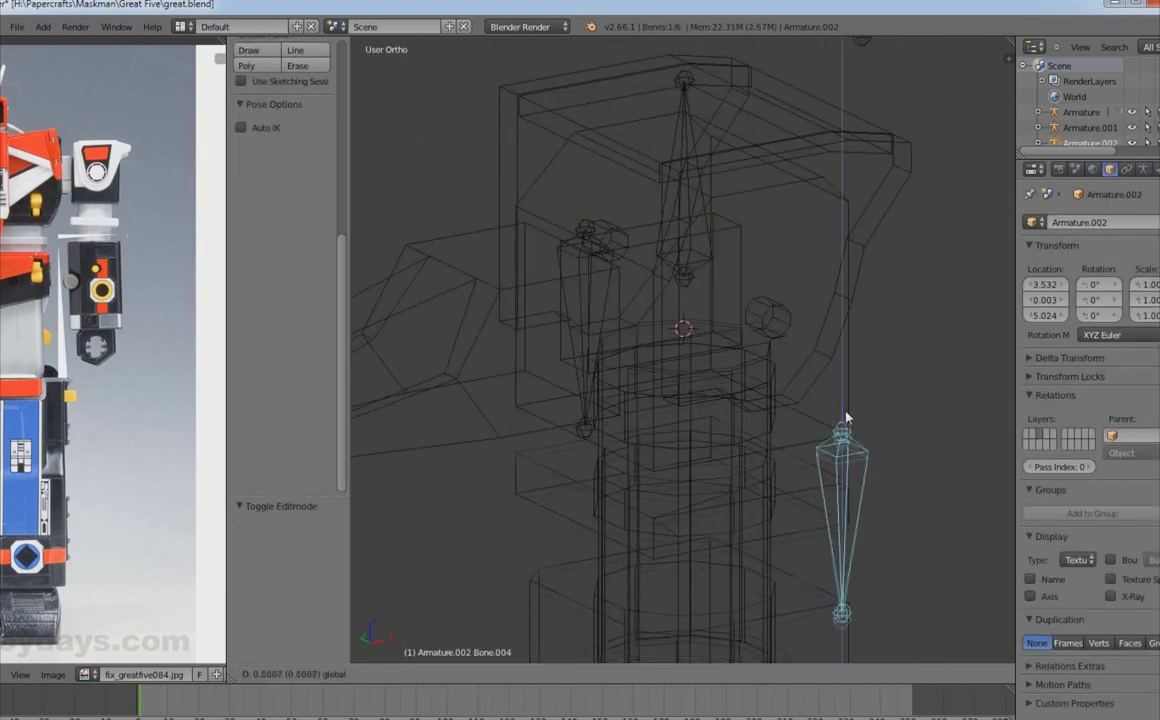
left_click(845, 418)
key("KP_3")
key("ctrl+Tab")
Step: Delete the flat polygon disc above the forearm cylinder
middle_click_drag(727, 388, 765, 300)
right_click(765, 300)
key("x")
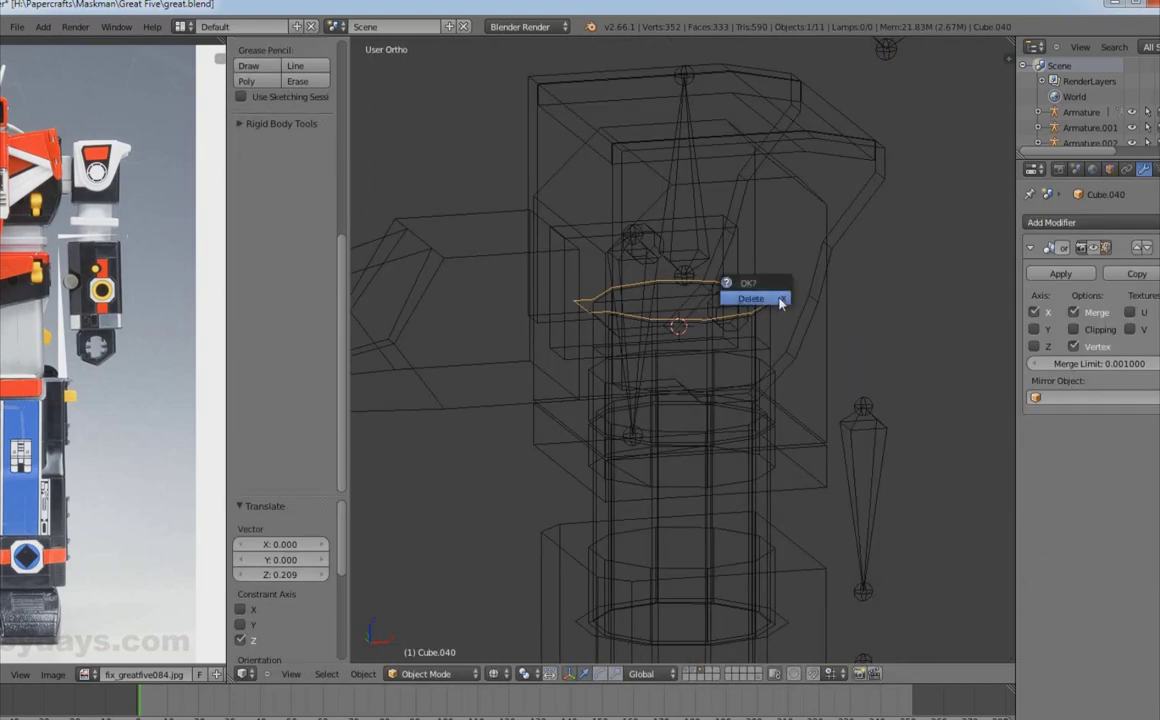
left_click(769, 298)
Step: Isolate the slotted forearm cylinder and inspect the top of its mesh in solid shading
right_click(704, 404)
mouse_move(704, 404)
middle_mouse_down()
mouse_move(687, 428)
mouse_move(600, 427)
mouse_move(769, 448)
mouse_move(572, 482)
middle_mouse_up()
key("z")
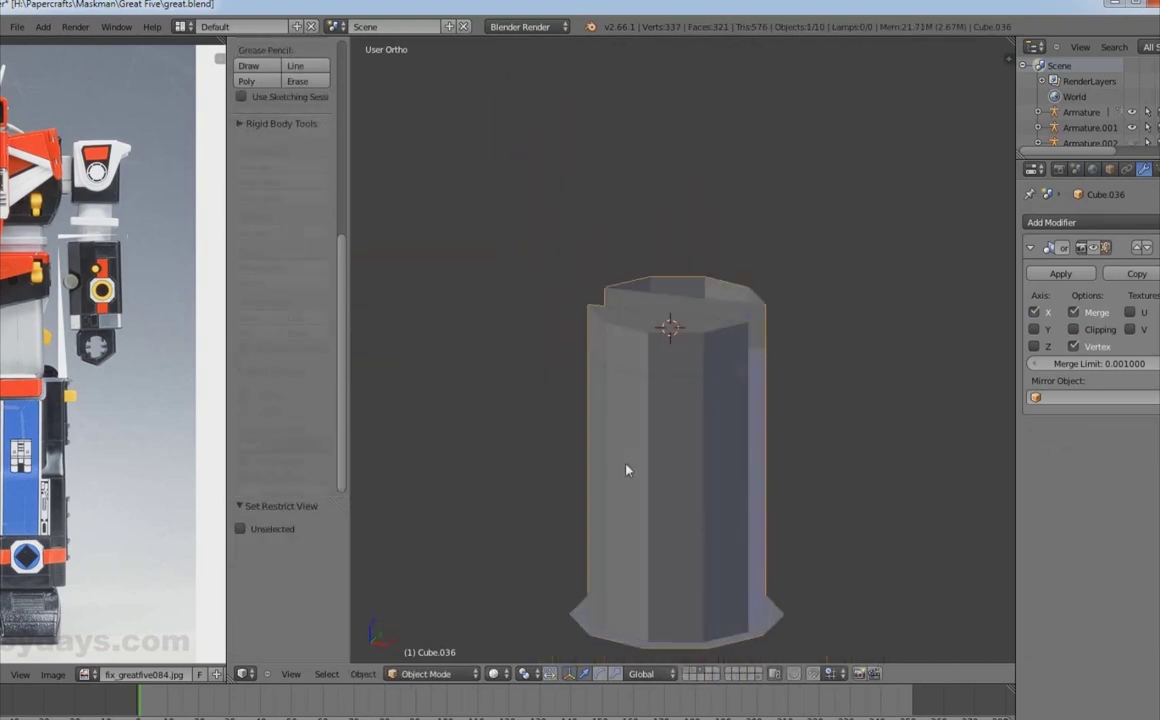
key("Tab")
scroll(600, 430, "up", 4)
key("a")
middle_click_drag(660, 368, 691, 473)
key("Tab")
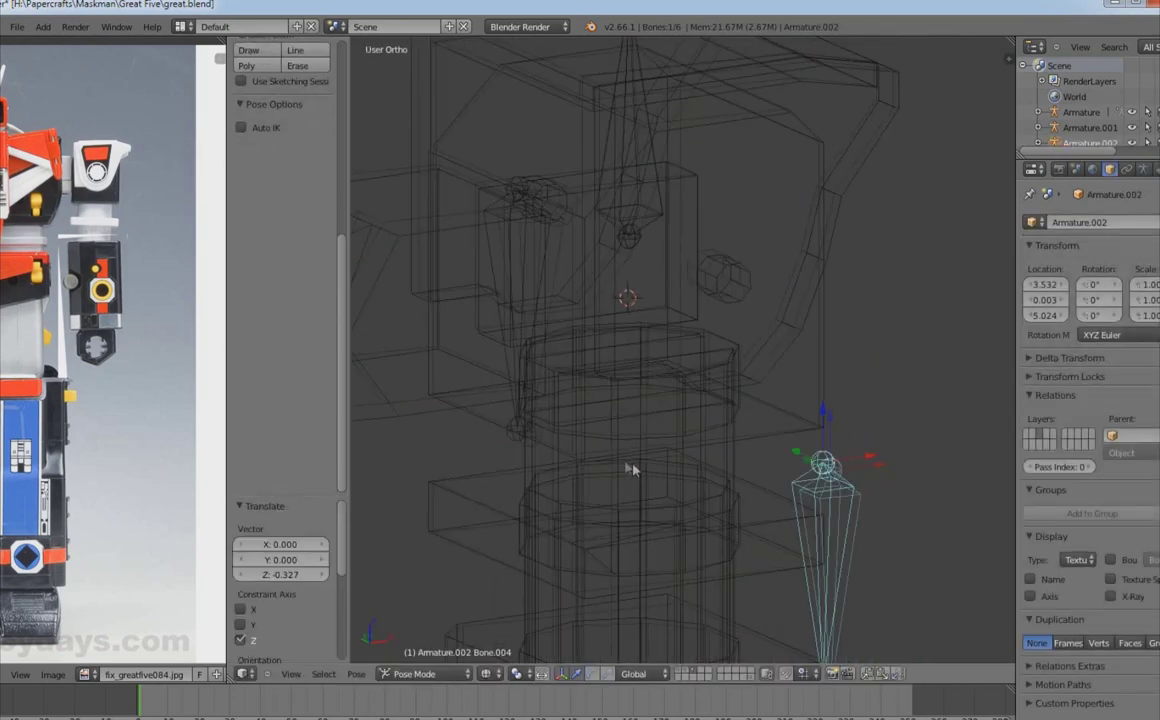
Step: Separate a copy of the three top cap faces on one side of the cylinder's slot into its own object
key("ctrl+Tab")
right_click(673, 456)
middle_click_drag(673, 456, 681, 445)
right_click(702, 267)
key("KP_7")
key("Tab")
key("KP_1")
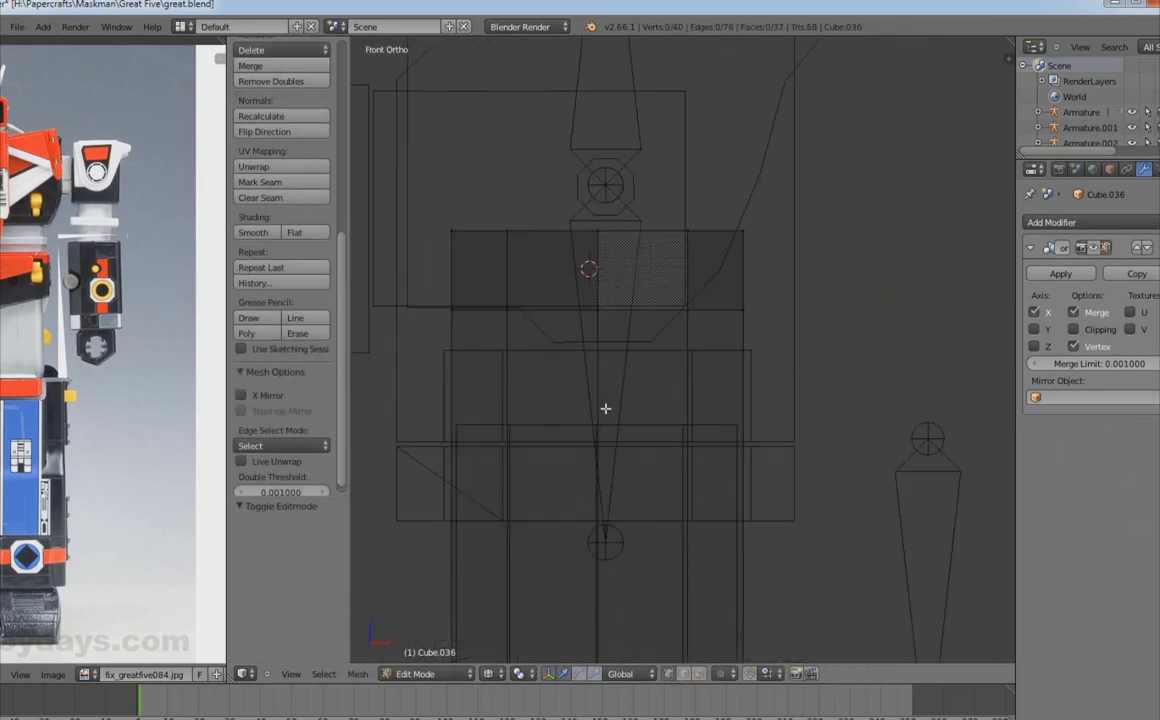
middle_click_drag(616, 288, 470, 320)
key("x")
middle_click_drag(669, 254, 742, 423)
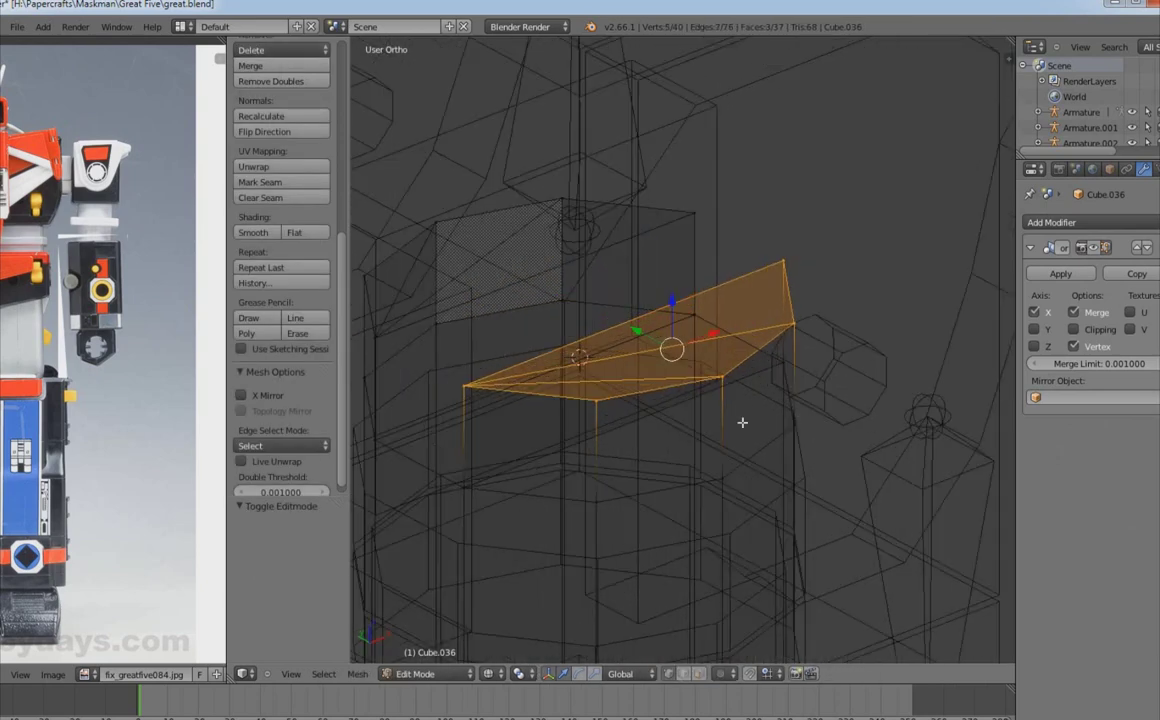
key("KP_7")
key("Tab")
right_click(681, 388)
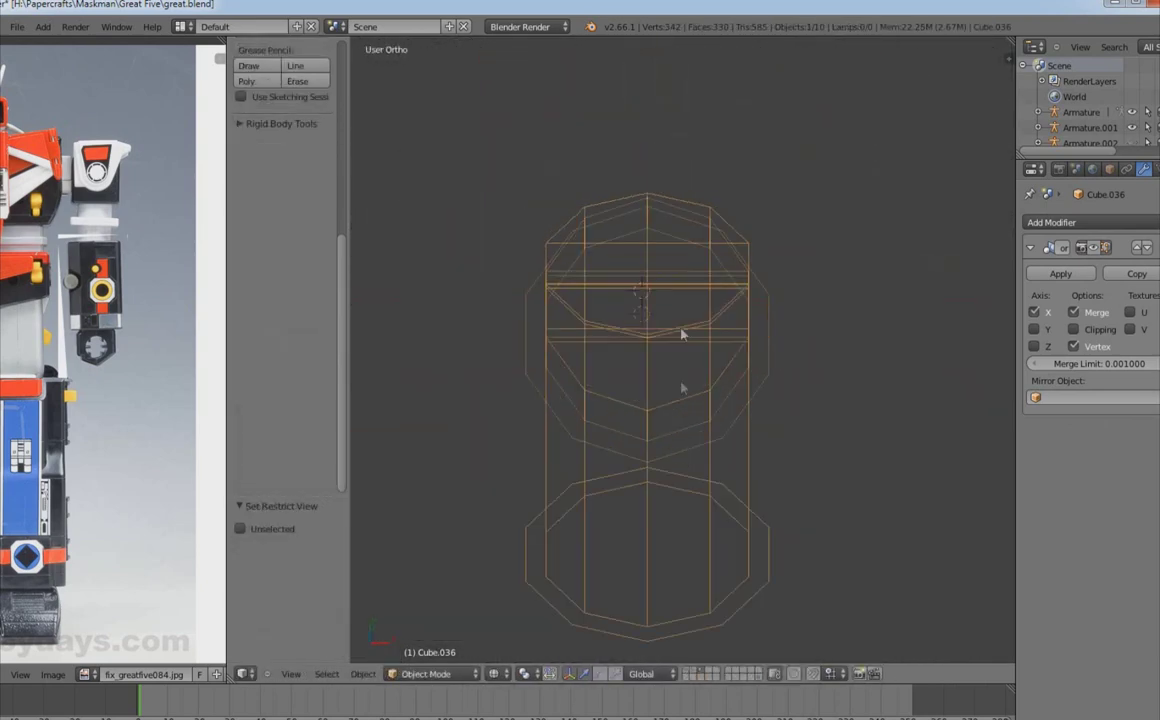
key("Tab")
middle_click_drag(681, 388, 680, 318)
key("p")
left_click(680, 318)
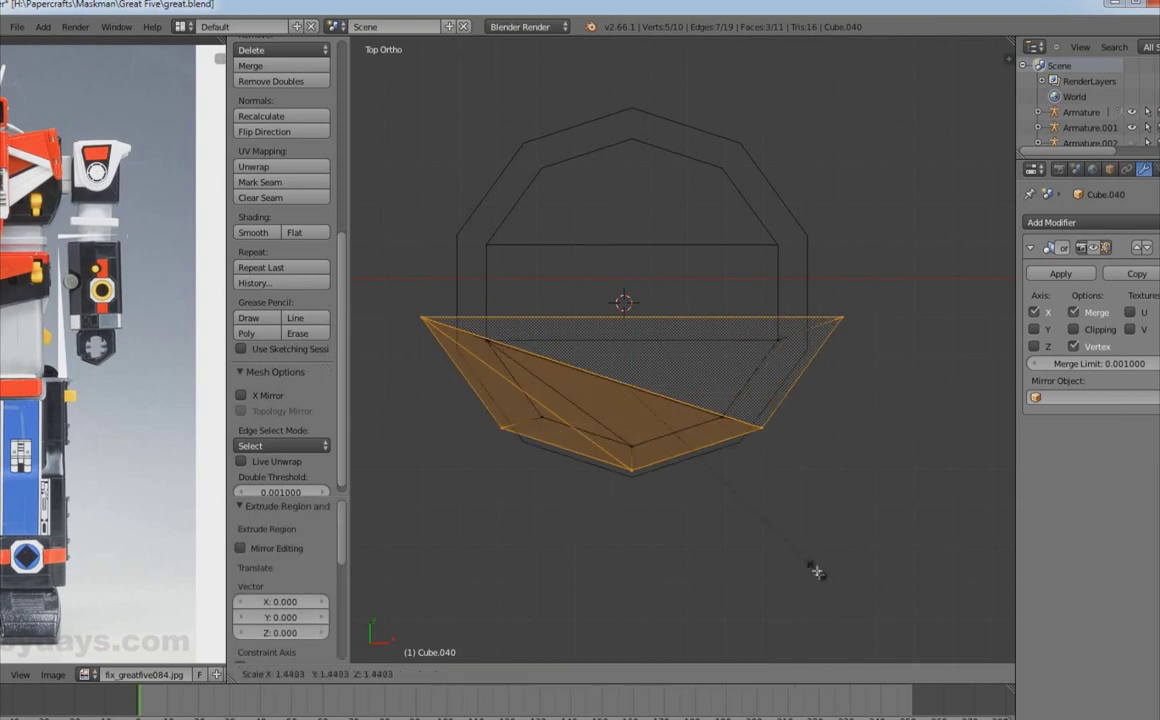
Step: Align the extruded cap's outer corner vertices with the slot edge and pull them inward along X in top view
key("a")
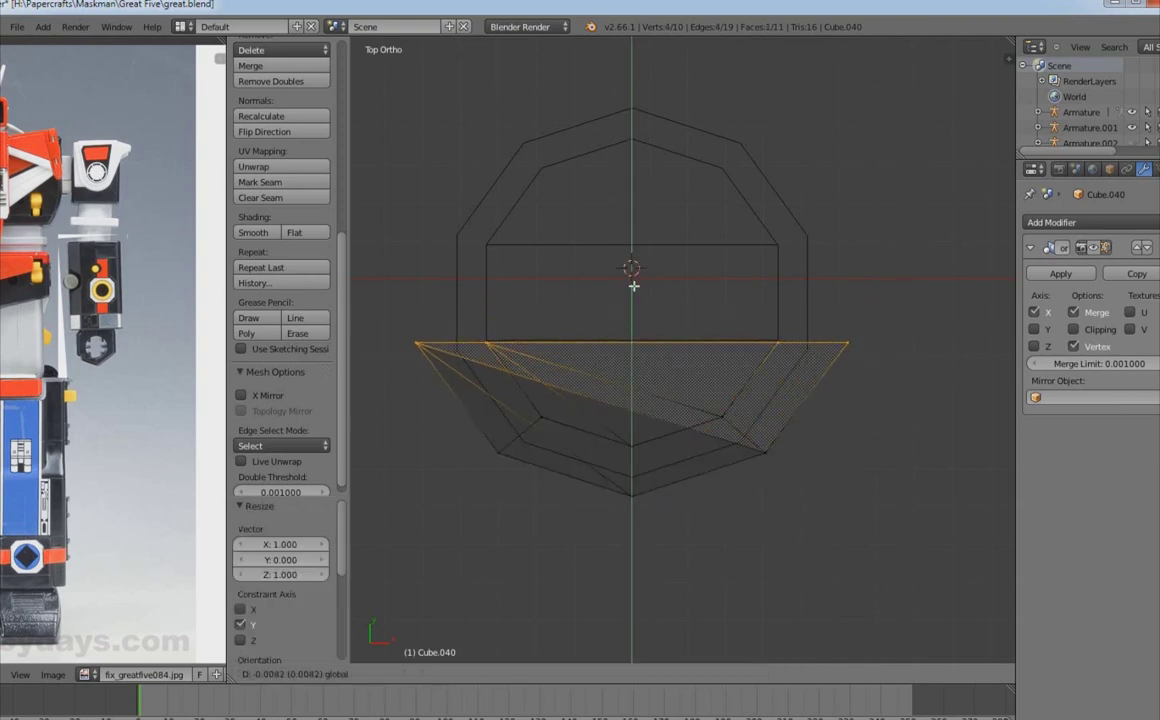
left_click(429, 344)
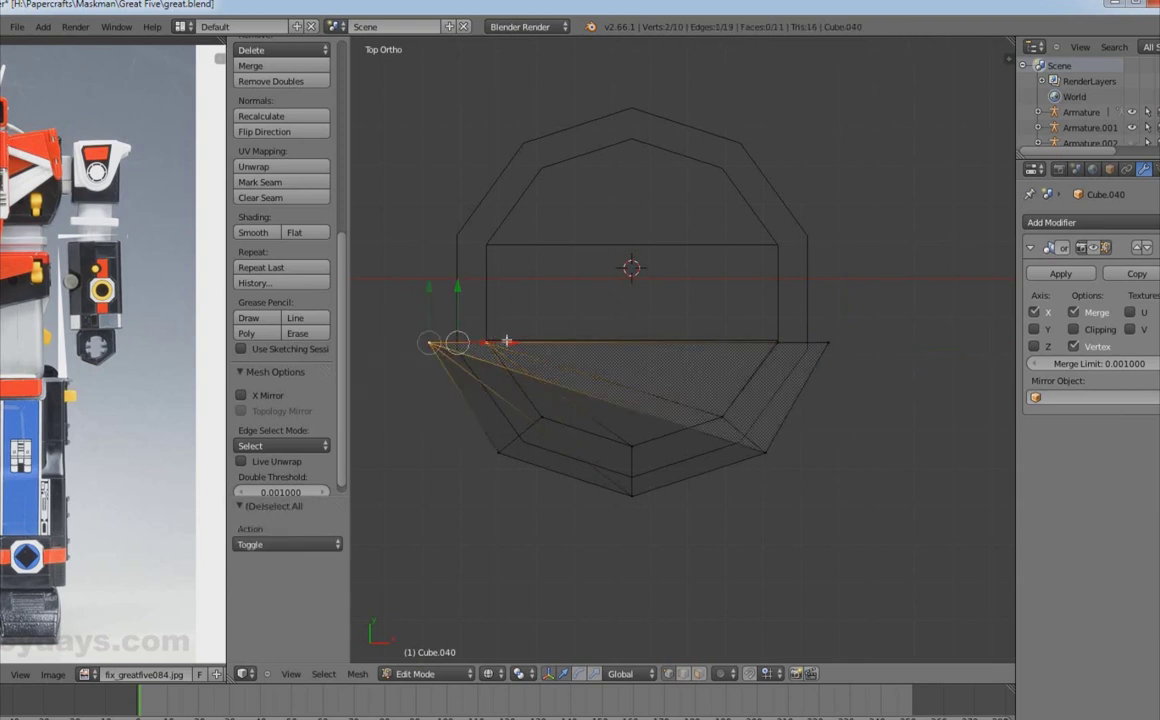
key("a")
key("Tab")
key("Tab")
middle_click_drag(860, 360, 683, 374)
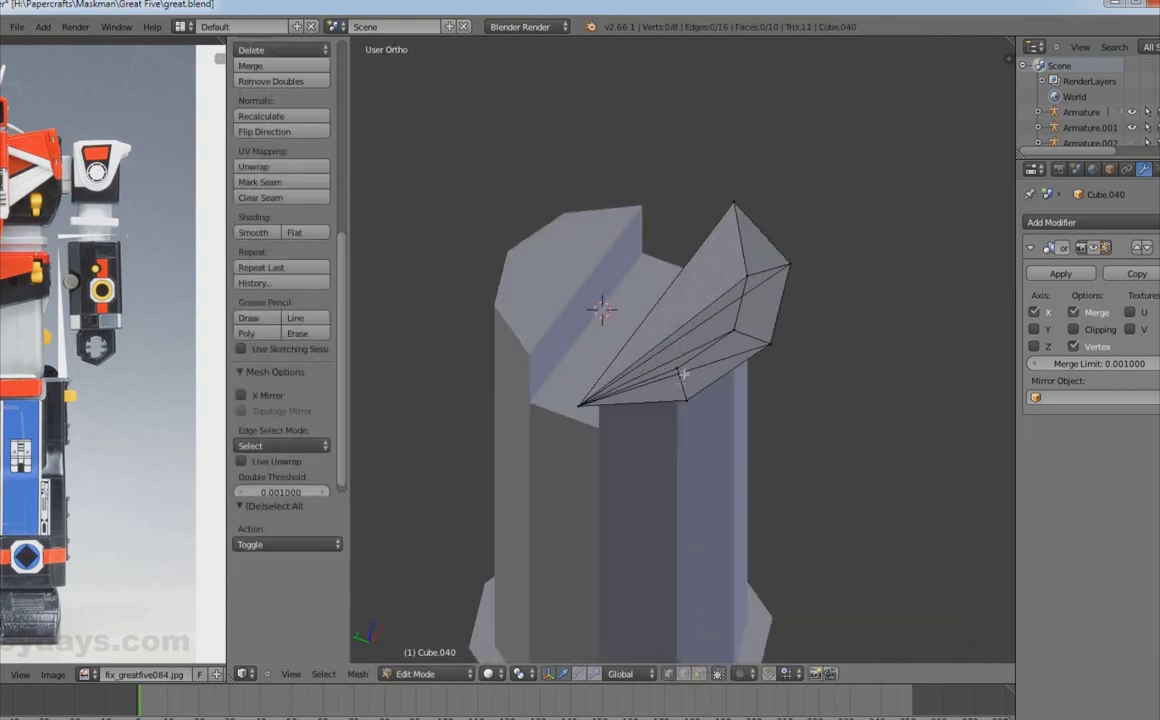
middle_click_drag(779, 312, 733, 329)
Step: Rotate a duplicate of the cap half by 180° and position it along Y on the opposite side of the slot
key("KP_7")
type("lr180")
key("Return")
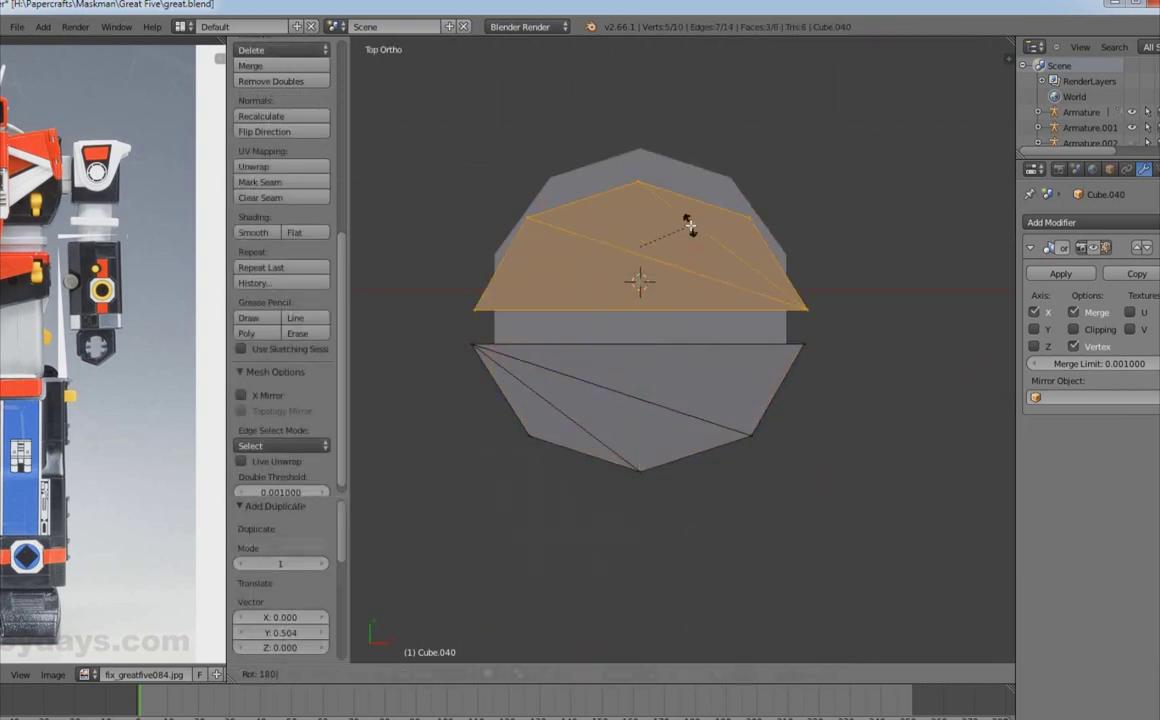
key("z")
key("g")
key("y")
left_click(641, 137)
key("Tab")
middle_click_drag(641, 137, 660, 368)
Step: Delete the intermediate ring geometry beneath the raised cap on one side of the slotted cylinder
key("z")
key("Tab")
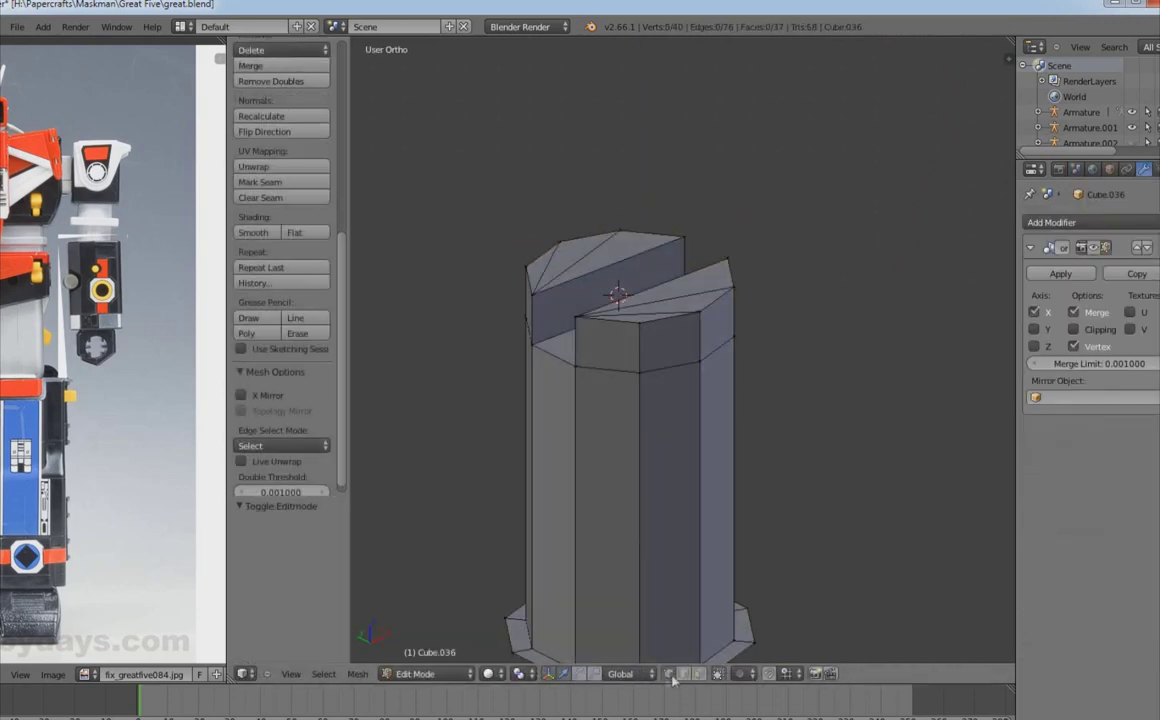
middle_click_drag(788, 417, 760, 430)
key("x")
left_click(682, 476)
middle_click_drag(682, 476, 733, 496)
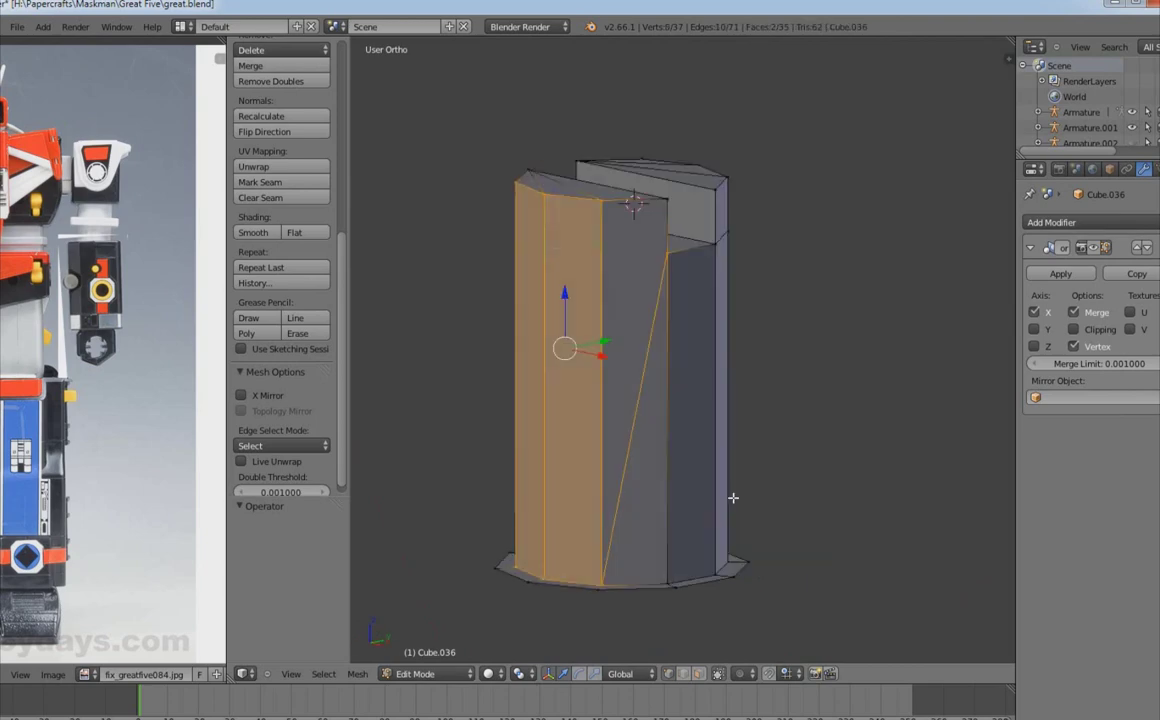
Step: Isolate the square plate with the slotted cylinder and examine how the two fit together in solid and wireframe display
key("Tab")
key("KP_1")
key("KP_Divide")
key("a")
right_click(775, 374)
key("KP_Divide")
key("Tab")
mouse_move(697, 423)
middle_mouse_down()
mouse_move(694, 573)
mouse_move(621, 549)
mouse_move(766, 585)
mouse_move(628, 452)
mouse_move(556, 321)
mouse_move(434, 411)
middle_mouse_up()
key("Tab")
key("KP_7")
key("Tab")
key("Tab")
key("z")
key("KP_7")
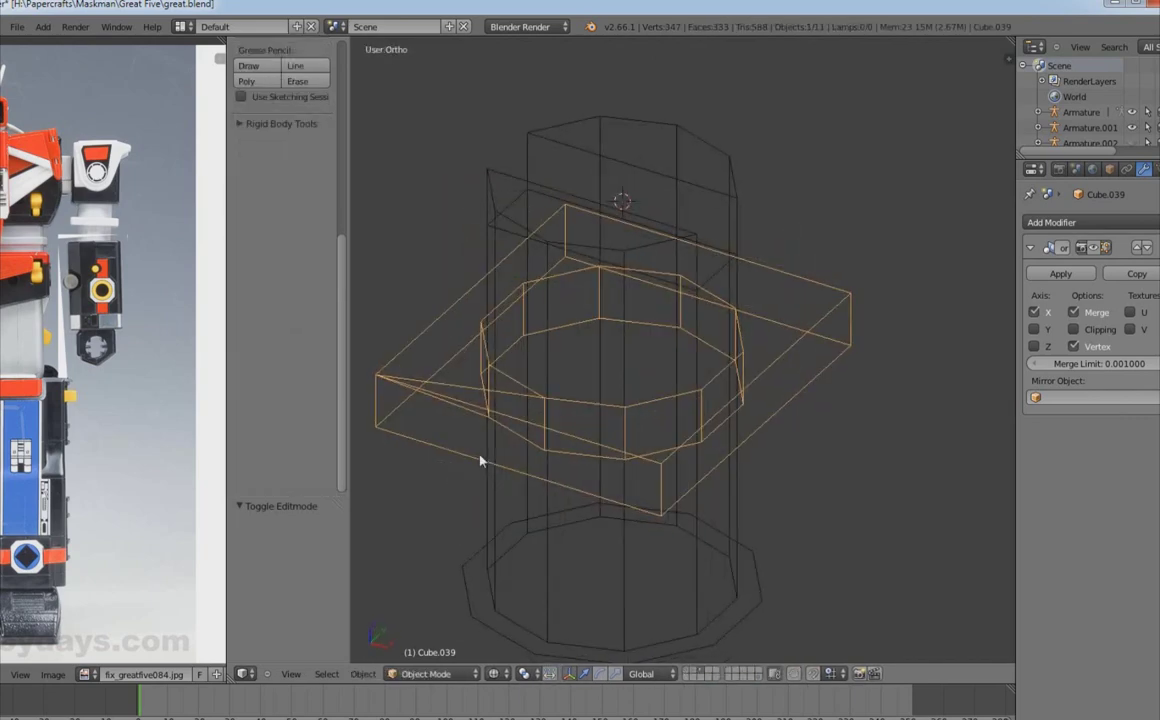
key("KP_1")
key("Tab")
left_click(357, 226)
key("KP_7")
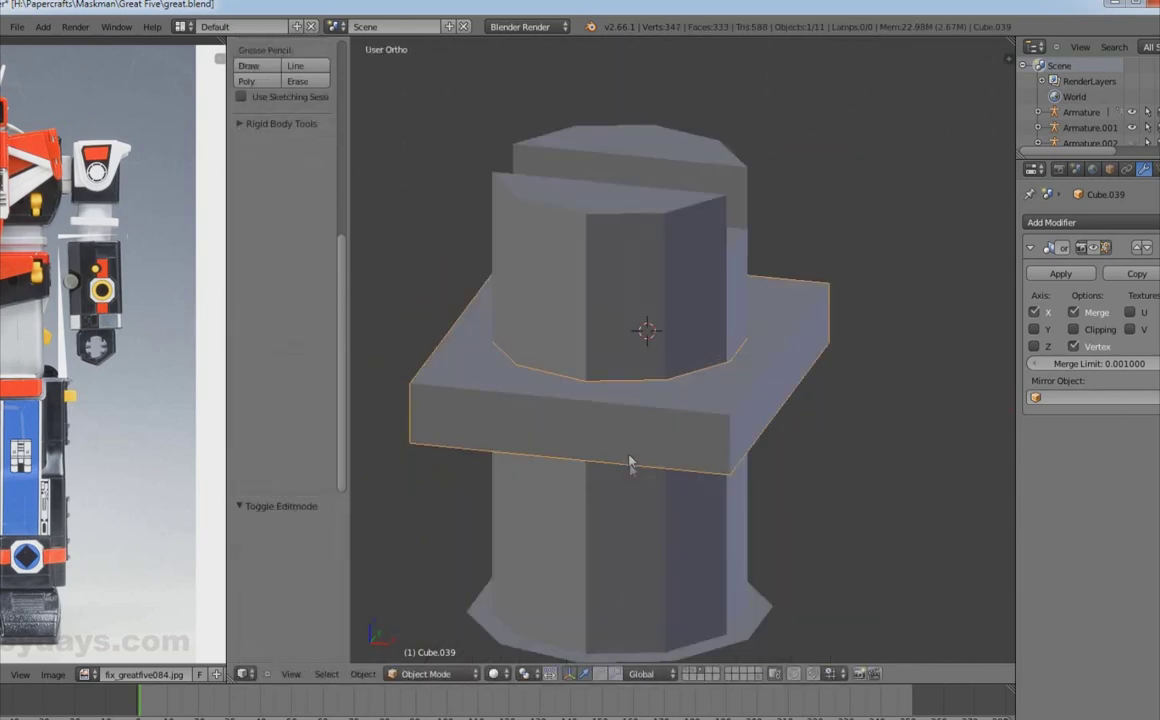
Step: Cut two edge loops around the cylinder level with the square plate and delete the old ring beneath the raised cap
key("a")
key("KP_1")
key("z")
scroll(720, 470, "up", 1)
left_click(748, 240)
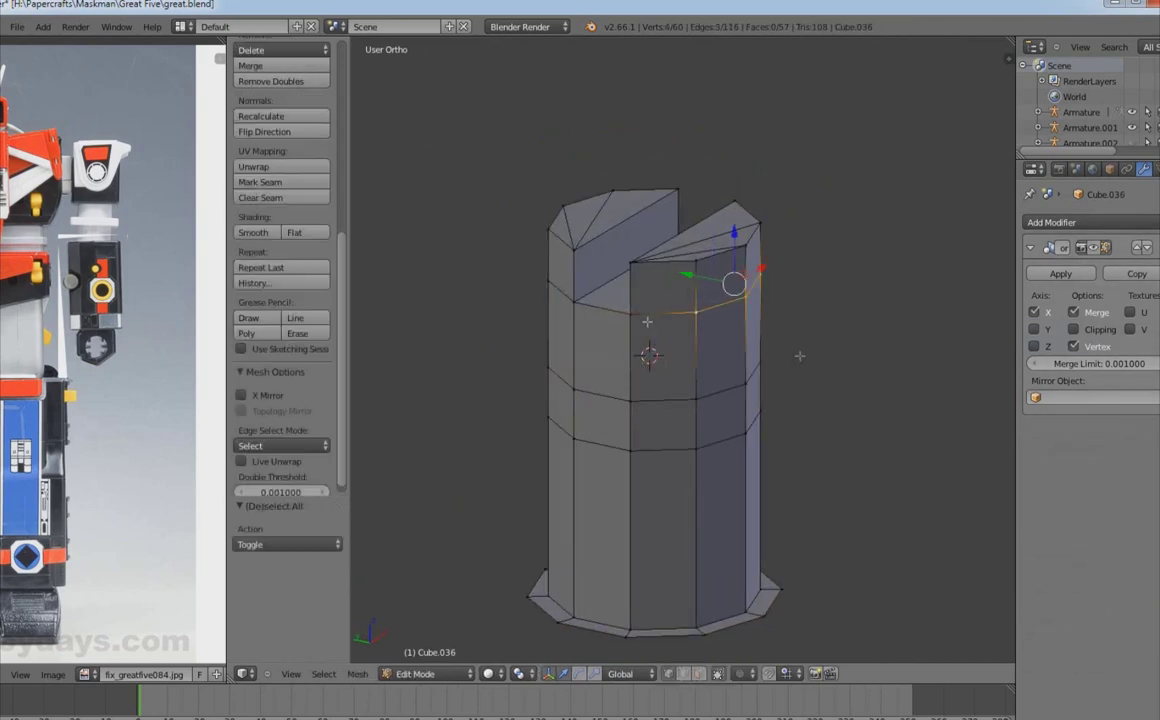
key("x")
left_click(595, 409)
middle_click_drag(595, 409, 675, 375)
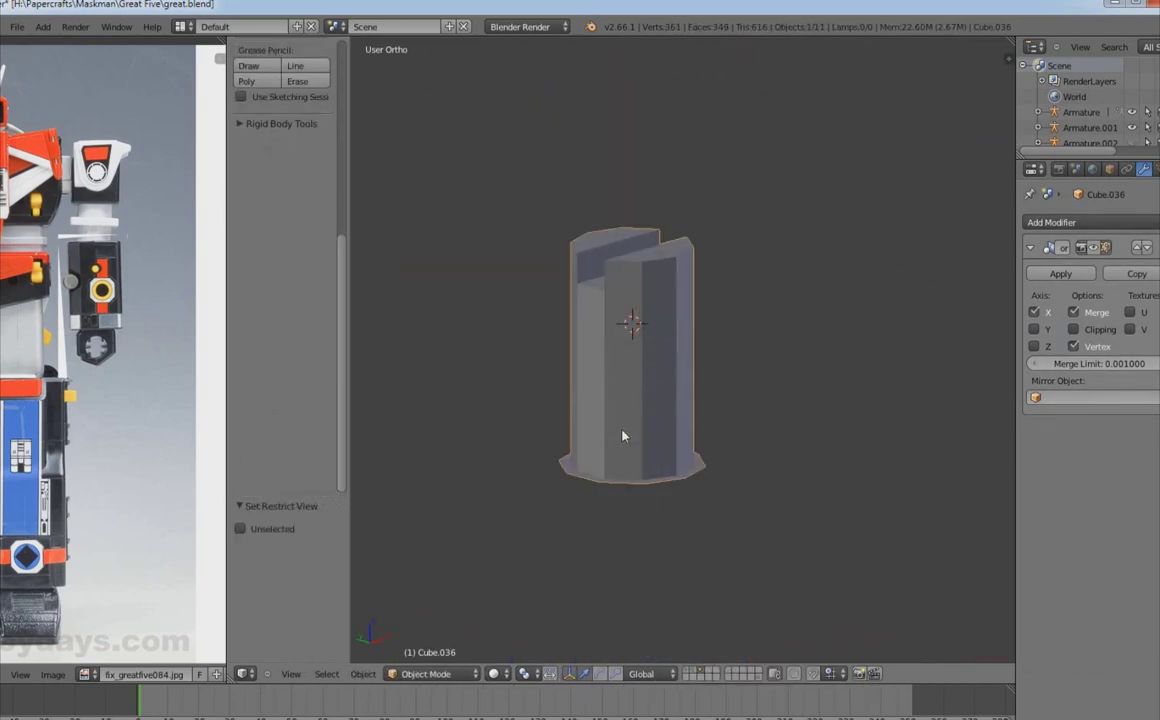
Step: Clean up the leftover ring vertices on the slotted cylinder and show the hidden arm parts in front view
key("Tab")
middle_click_drag(622, 436, 590, 473)
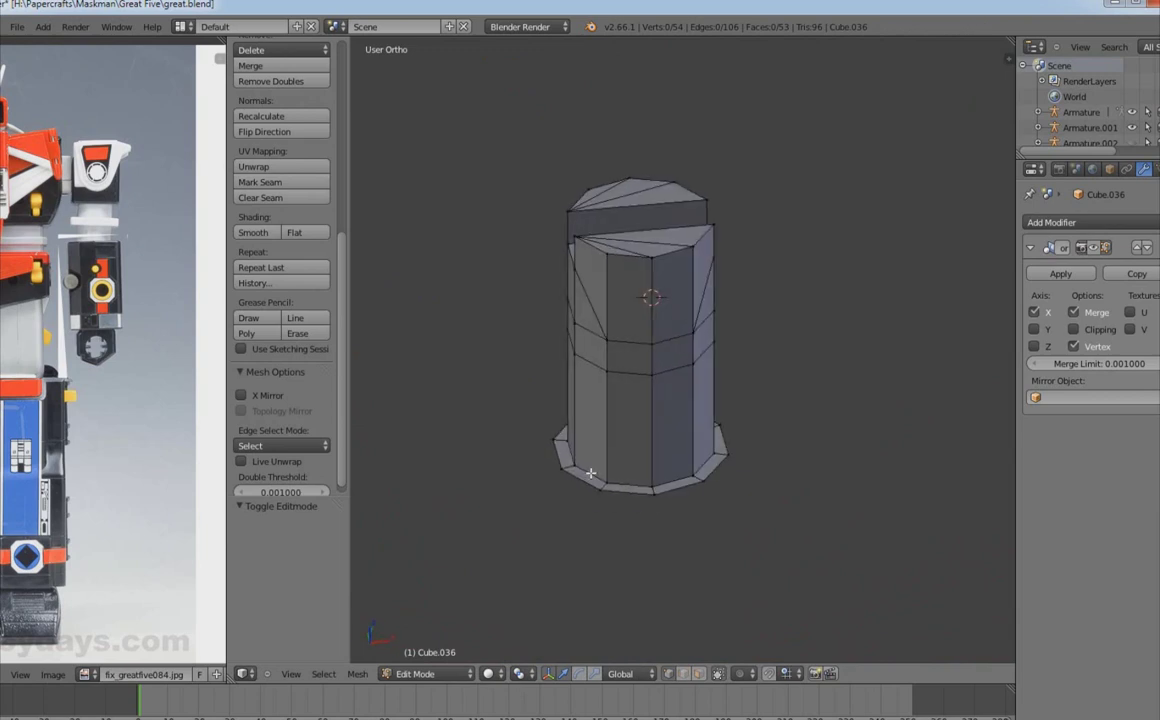
left_click(609, 400)
middle_click_drag(609, 400, 624, 306)
key("Tab")
key("KP_1")
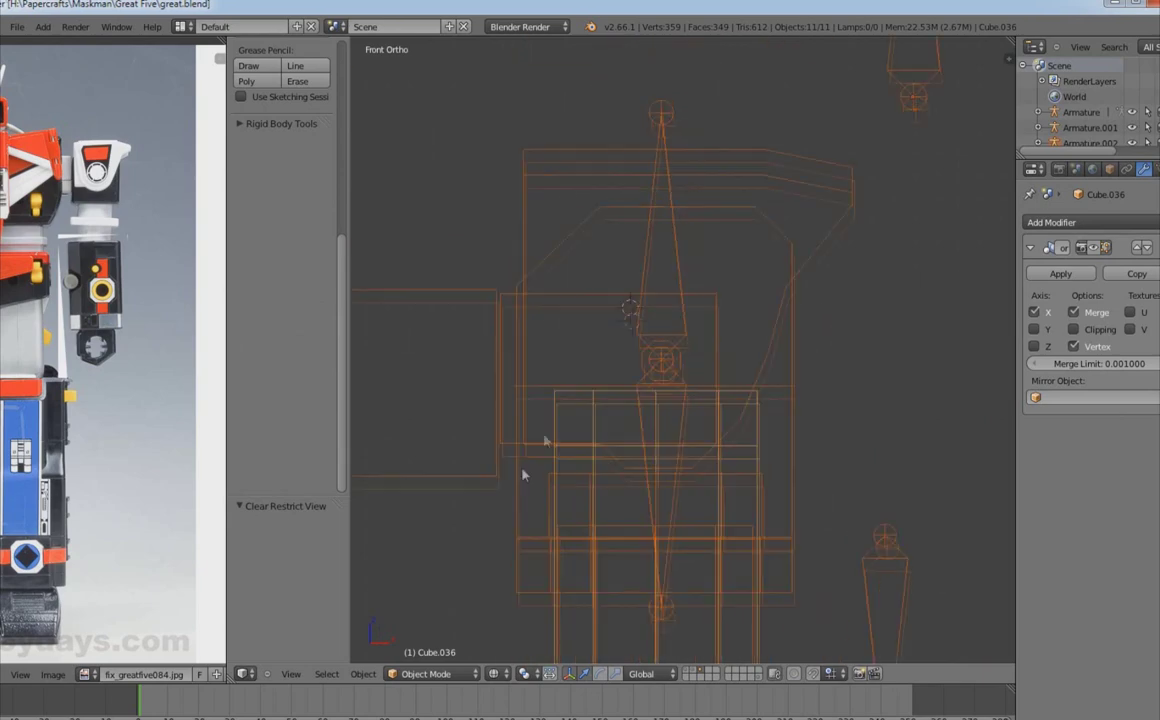
Step: Rotate the central hinge bone 90° in pose mode to test the swing of the pointed nose piece
key("r")
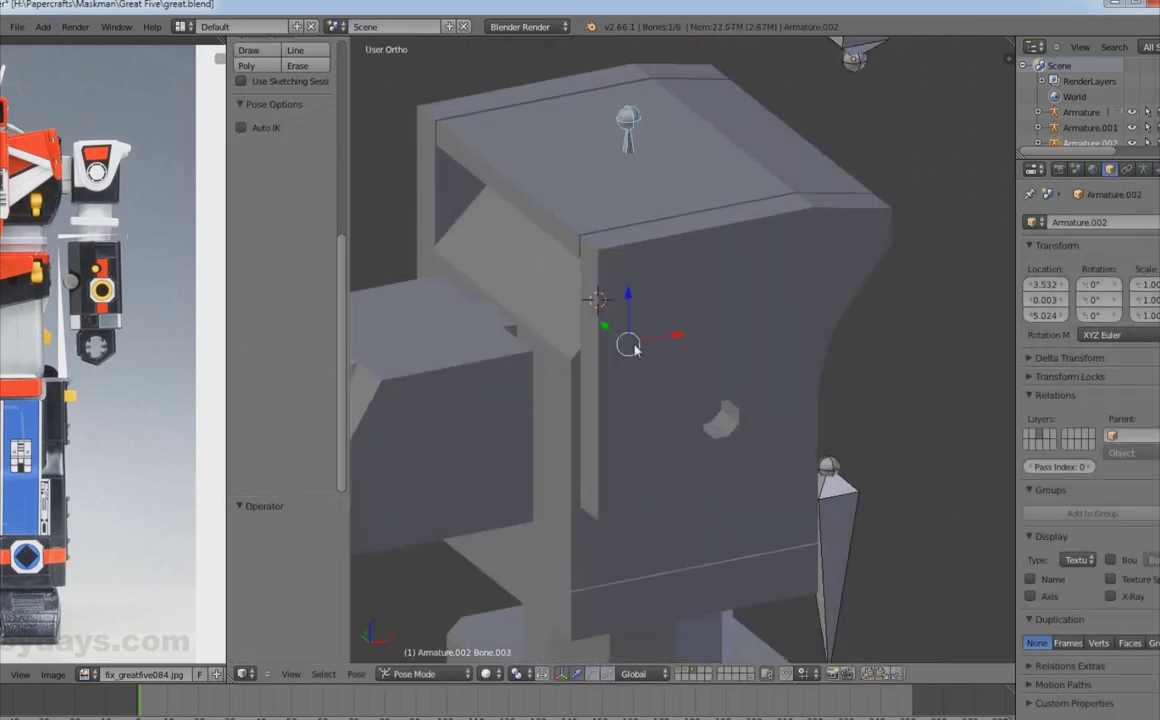
middle_click_drag(632, 344, 593, 331)
key("KP_1")
key("z")
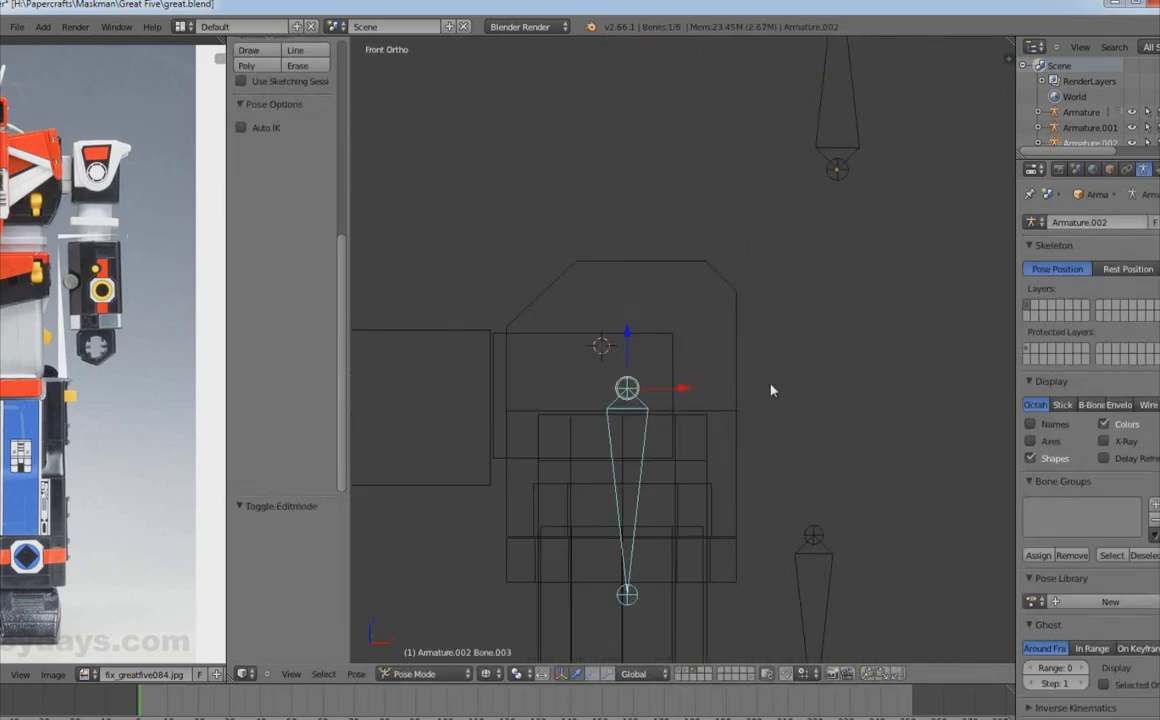
type("r90")
key("Return")
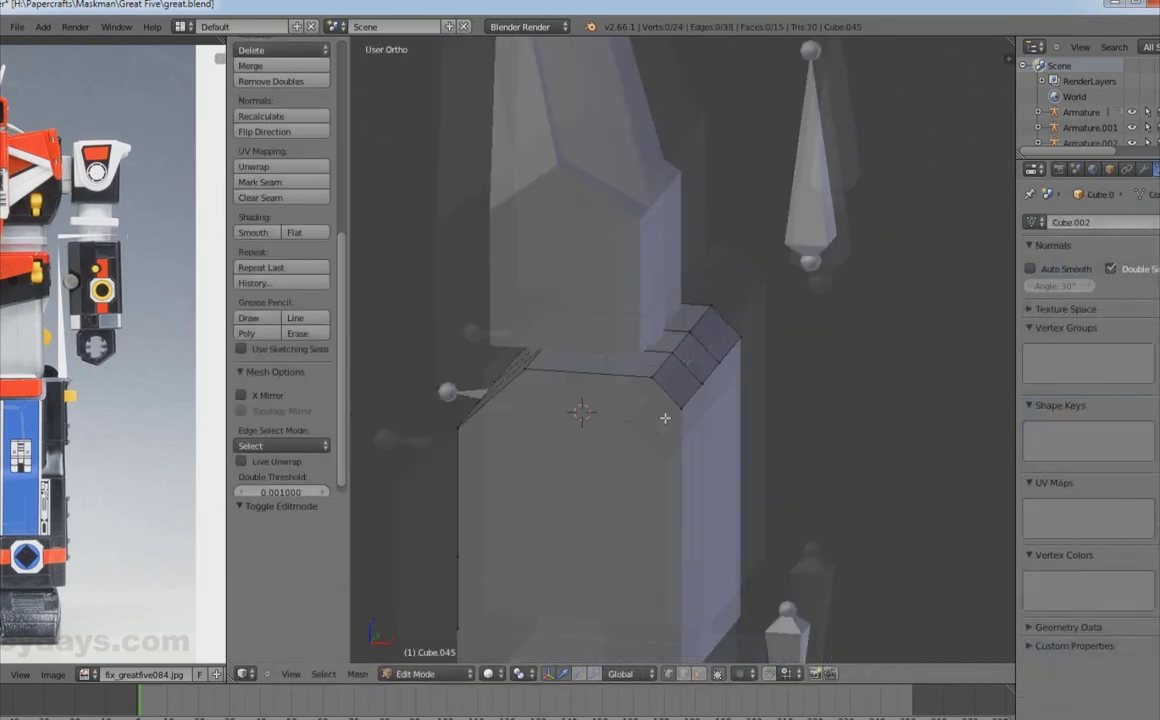
Step: Cut edge loops into the bevelled cap above the housing to open its central slot, and unhide the other parts
scroll(645, 361, "up", 3)
key("ctrl+r")
left_click(736, 428)
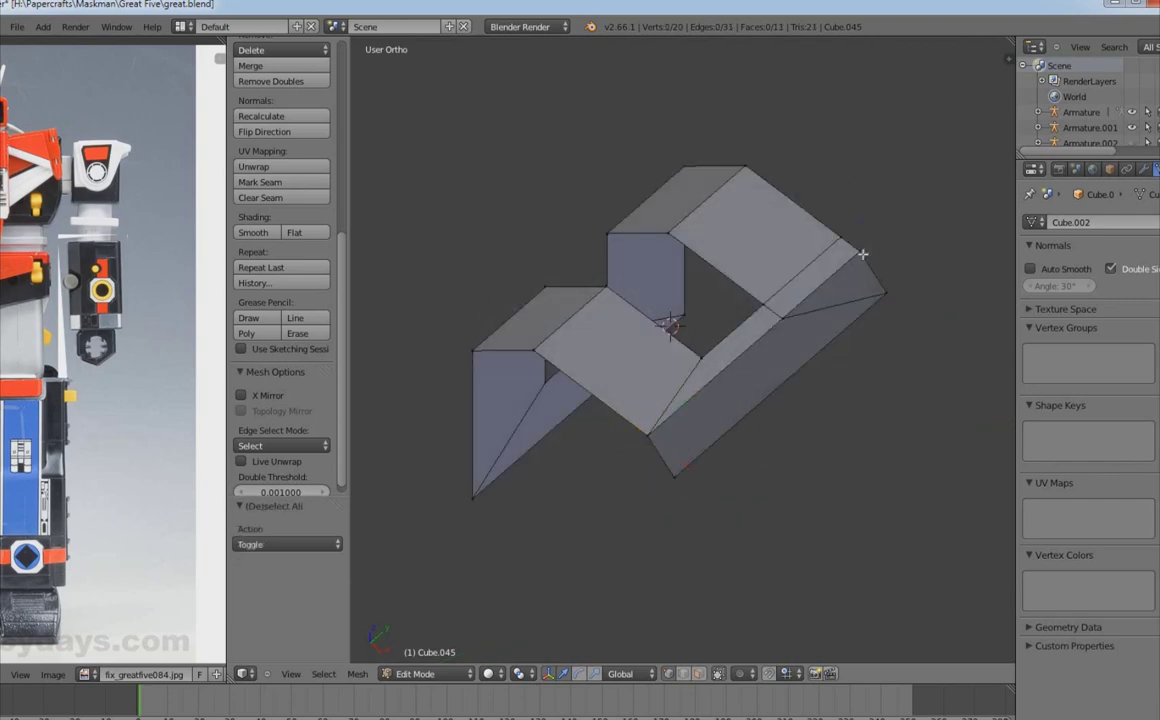
key("Tab")
key("alt+h")
key("z")
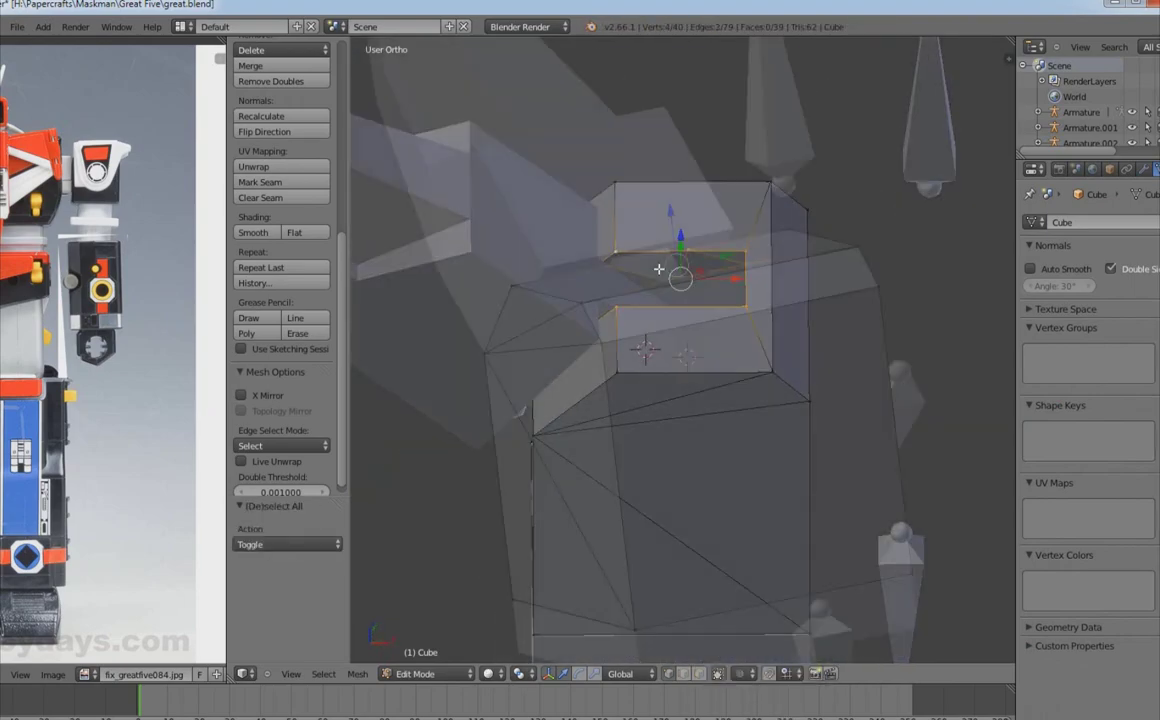
Step: Extrude the housing's slot edges down along Z in front view and narrow the slot in top view
key("z")
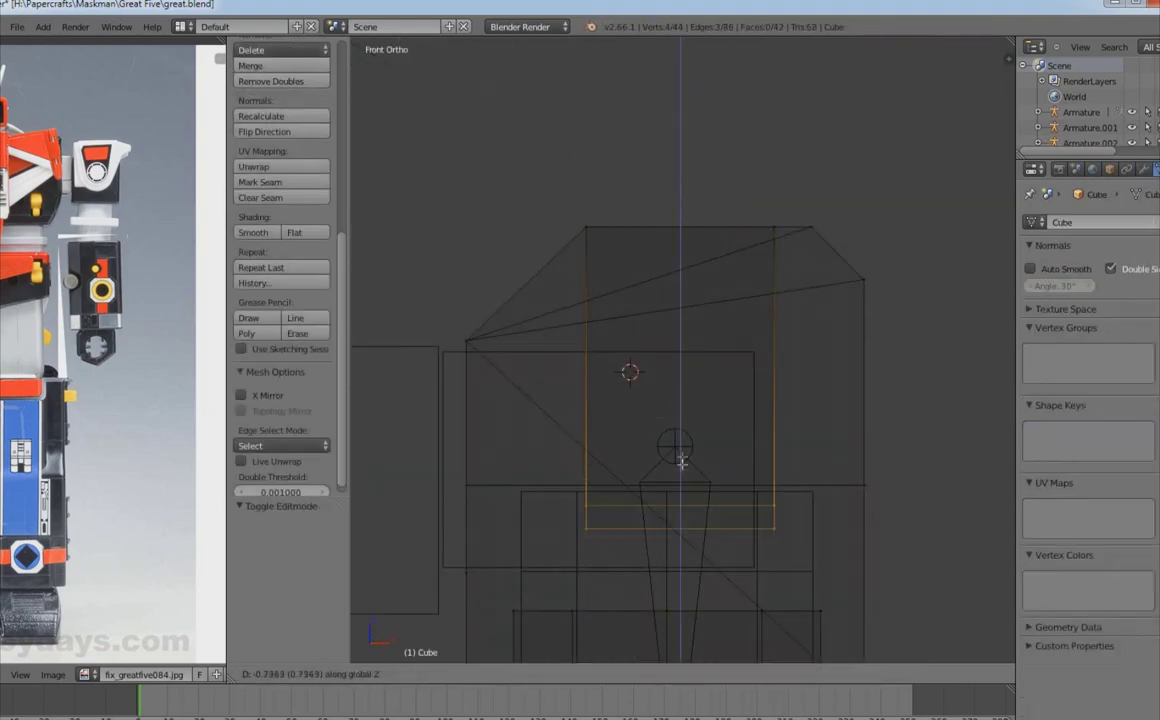
key("e")
left_click(614, 496)
key("KP_7")
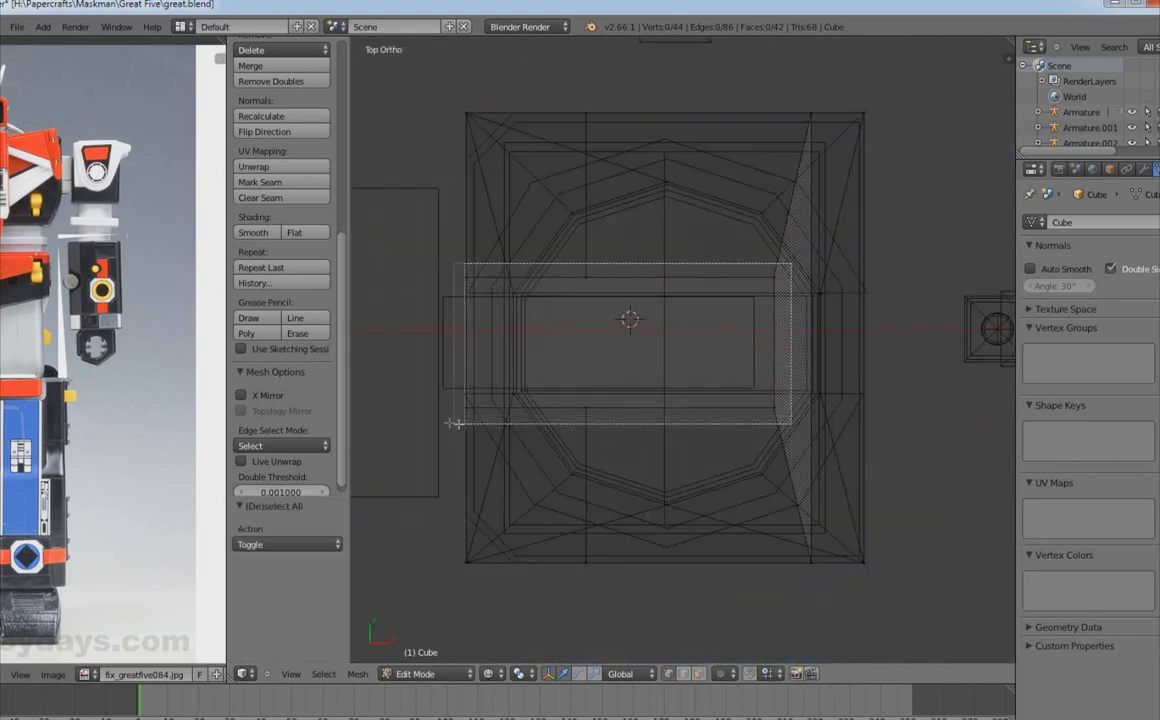
left_click_drag(467, 424, 467, 424)
scroll(549, 168, "up", 1)
key("s")
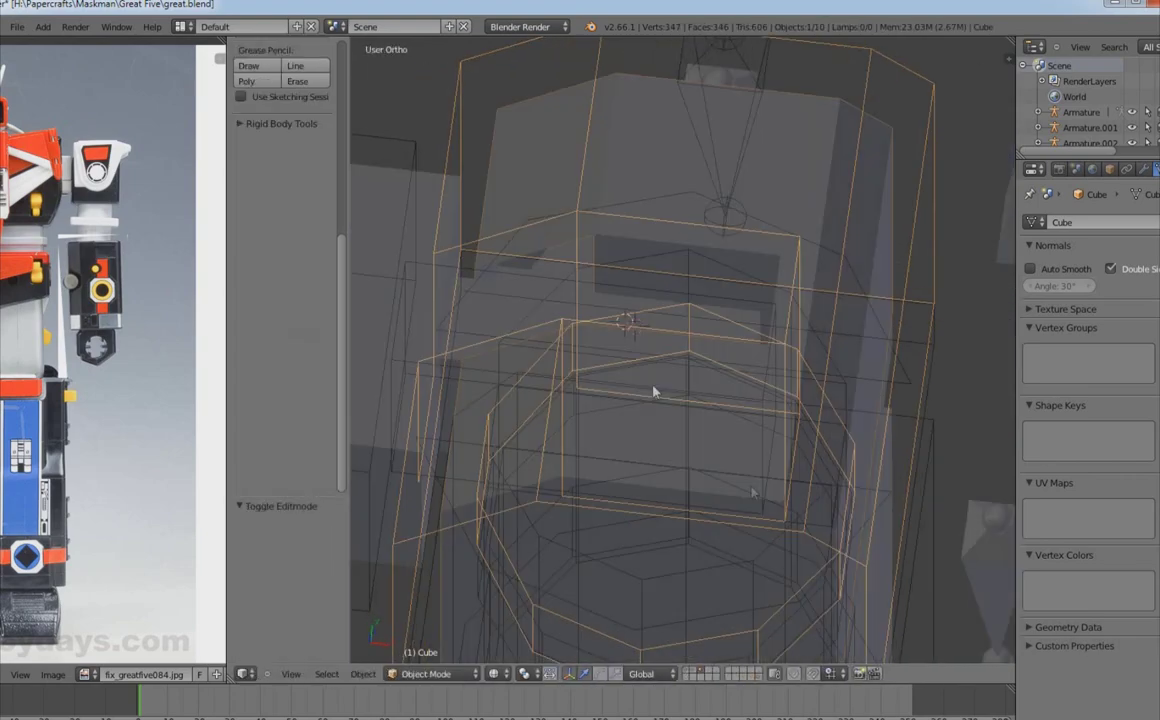
Step: Inspect the housing slot against the slotted cylinder in front, side and perspective views with the other parts hidden
middle_click_drag(655, 388, 823, 455)
key("KP_3")
middle_click_drag(753, 508, 684, 469)
key("KP_1")
middle_click_drag(772, 433, 684, 248)
key("shift+h")
key("KP_3")
key("z")
key("KP_3")
key("z")
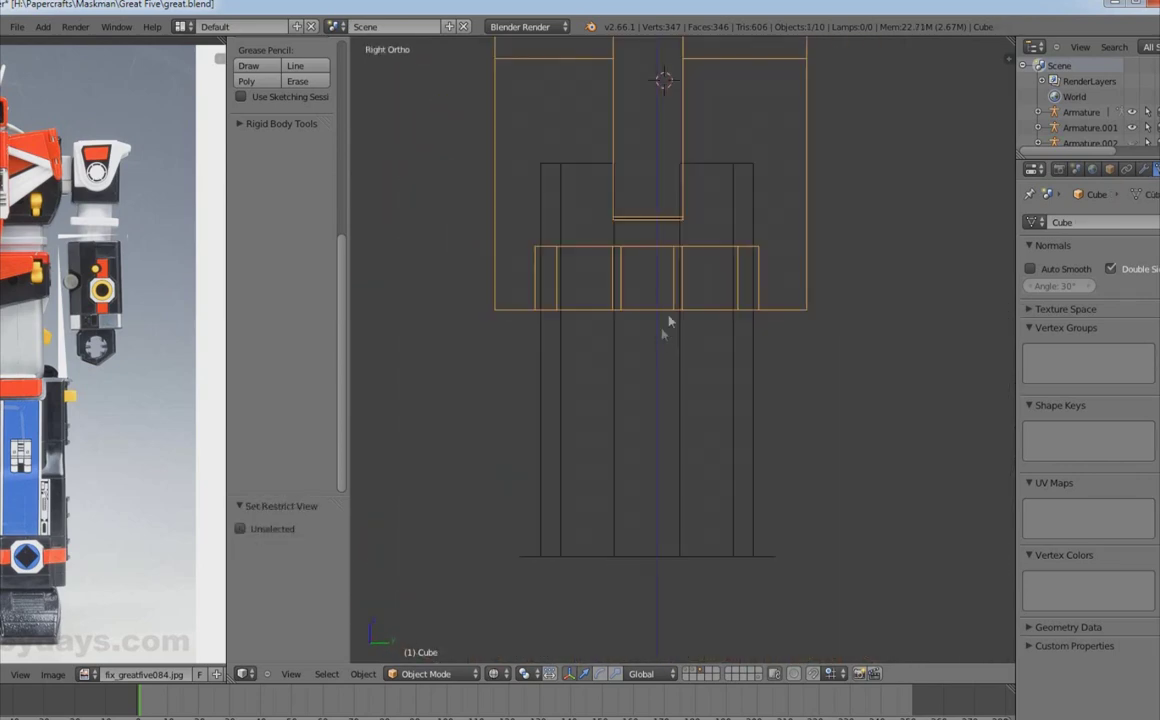
Step: Scale the housing's slot walls to 0.91 along Y and shift them slightly to line up with the cylinder's slot
middle_click_drag(697, 384, 689, 435)
key("KP_3")
right_click(660, 383)
key("Tab")
key("a")
key("b")
left_click_drag(707, 172, 590, 491)
scroll(784, 372, "up", 3)
key("s")
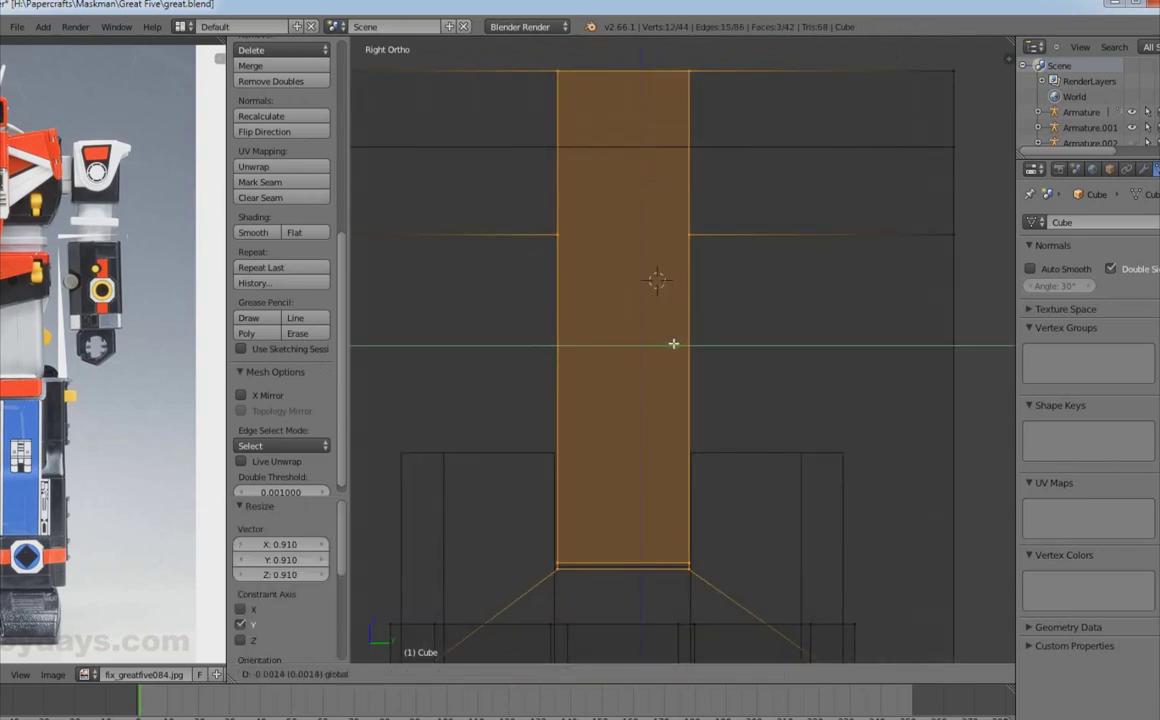
key("Tab")
Step: Compare the cylinder with the housing in side view and check the arm bone's travel in pose mode
middle_click_drag(560, 480, 557, 414)
right_click(558, 417)
key("KP_3")
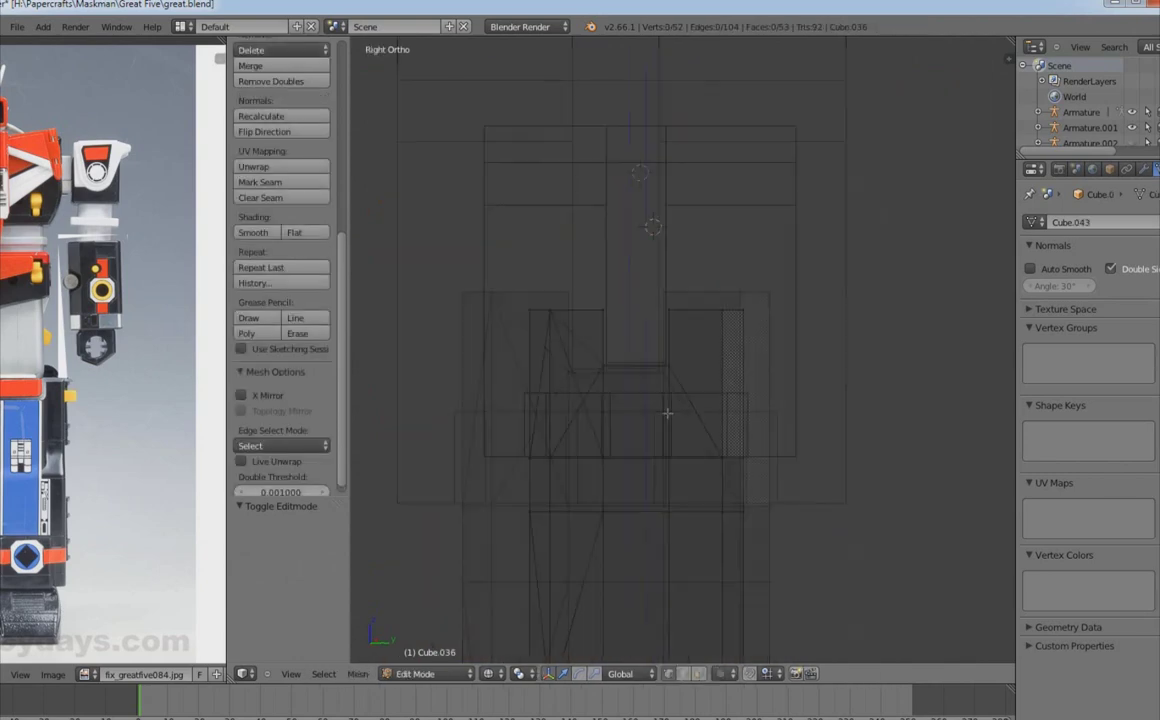
right_click(790, 460)
key("ctrl+Tab")
key("KP_1")
right_click(773, 410)
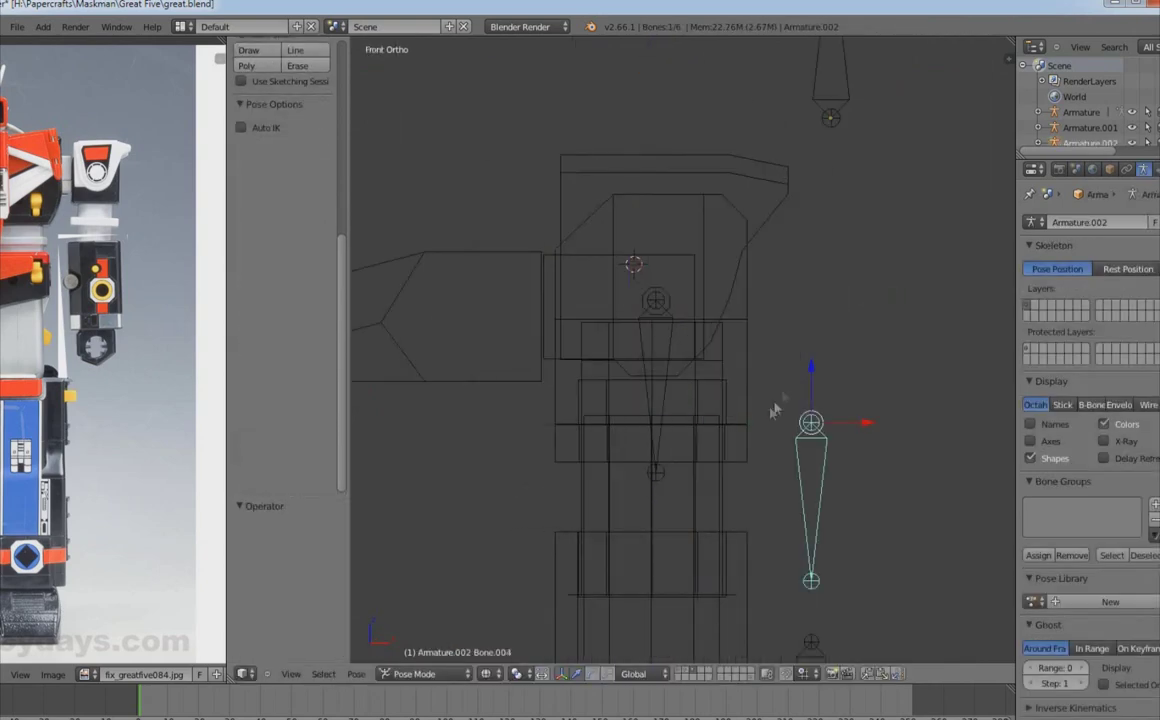
left_click(808, 428)
middle_click_drag(808, 428, 652, 456)
Step: Isolate the housing with the rectangular hinge block and scale the whole block along Y to fit the housing's slot
key("ctrl+Tab")
key("a")
scroll(660, 401, "up", 2)
right_click(676, 333)
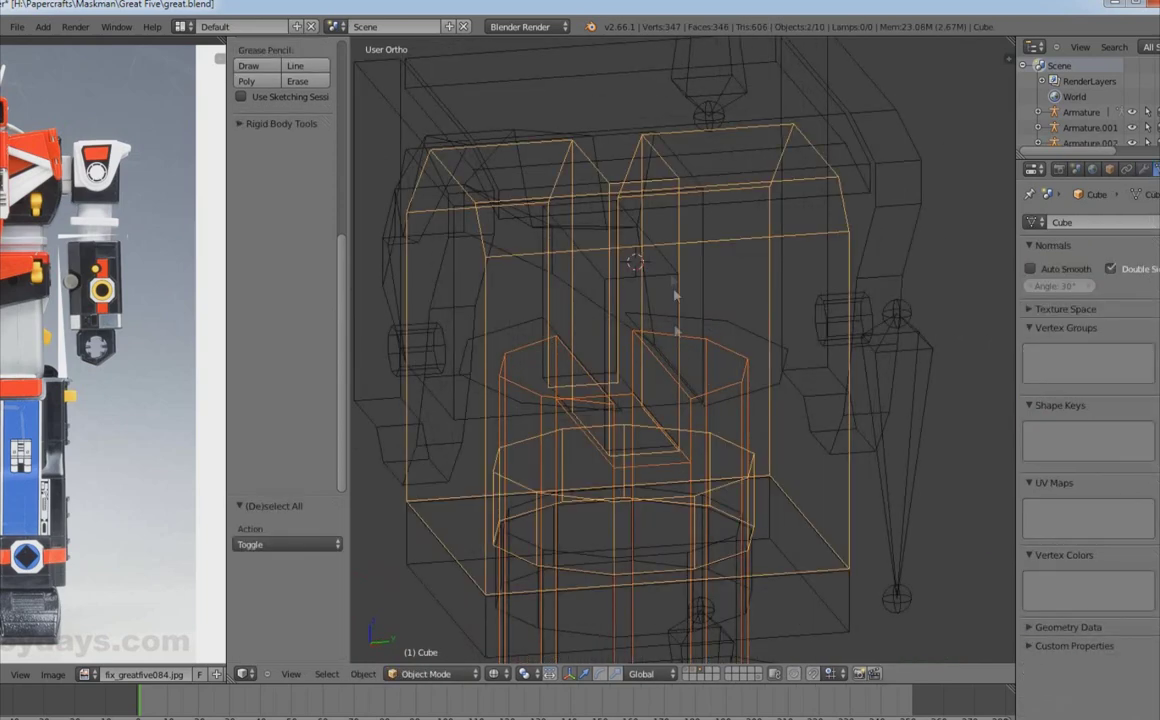
middle_click_drag(671, 277, 652, 160)
right_click(652, 160)
key("KP_3")
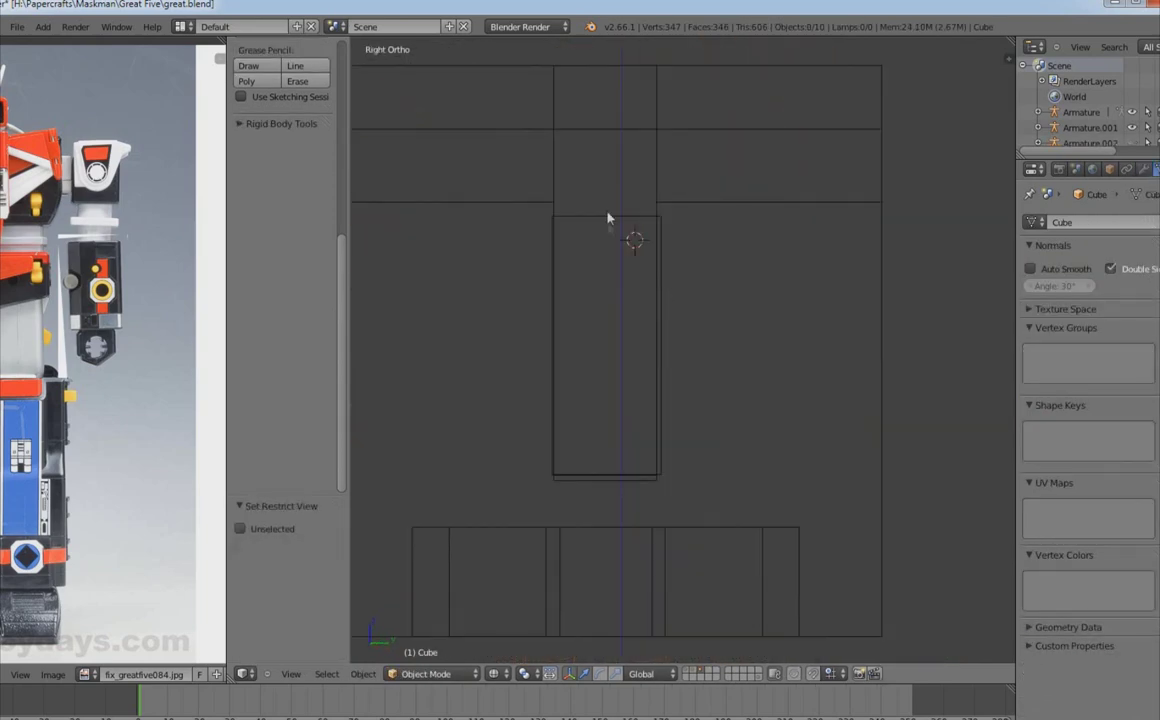
key("Tab")
right_click(744, 334)
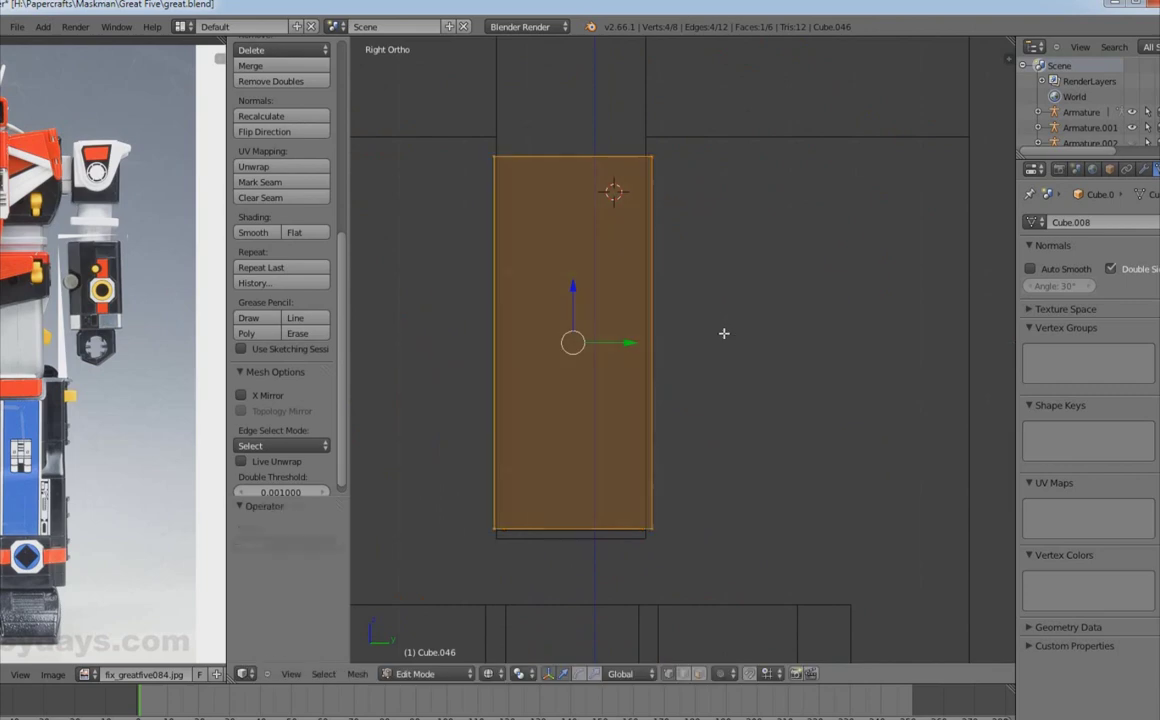
key("a")
key("s")
key("y")
key("a")
key("Tab")
Step: Merge the slot floor's end vertices with the housing's front edge vertices so the slot runs through to the front
middle_click_drag(702, 342, 640, 536)
key("KP_3")
key("Tab")
key("Tab")
middle_click_drag(759, 456, 726, 520)
key("Tab")
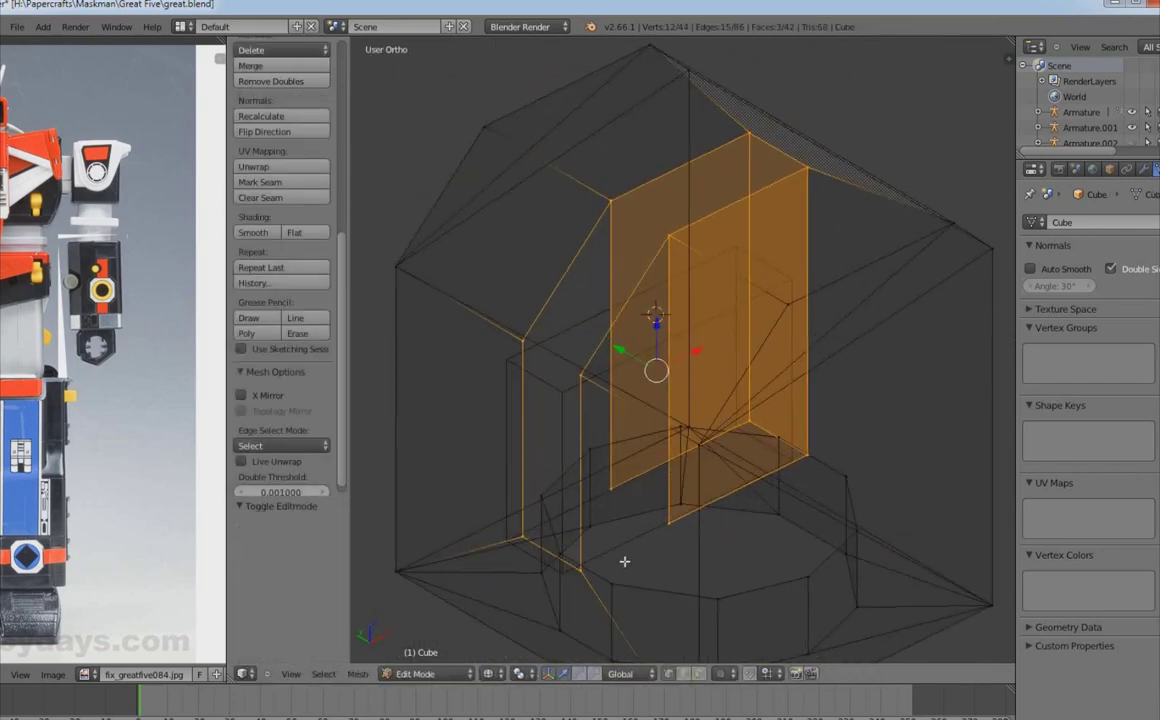
key("a")
right_click(677, 508)
key("alt+m")
middle_click_drag(484, 513, 549, 362)
key("a")
right_click(565, 375)
key("Tab")
key("z")
Step: Examine the housing's extended slot in solid and wireframe display from several angles
key("Tab")
middle_click_drag(704, 515, 797, 536)
right_click(740, 500)
key("z")
mouse_move(740, 500)
middle_mouse_down()
mouse_move(727, 345)
mouse_move(700, 380)
mouse_move(690, 330)
middle_mouse_up()
key("Tab")
key("z")
key("Tab")
key("Tab")
key("z")
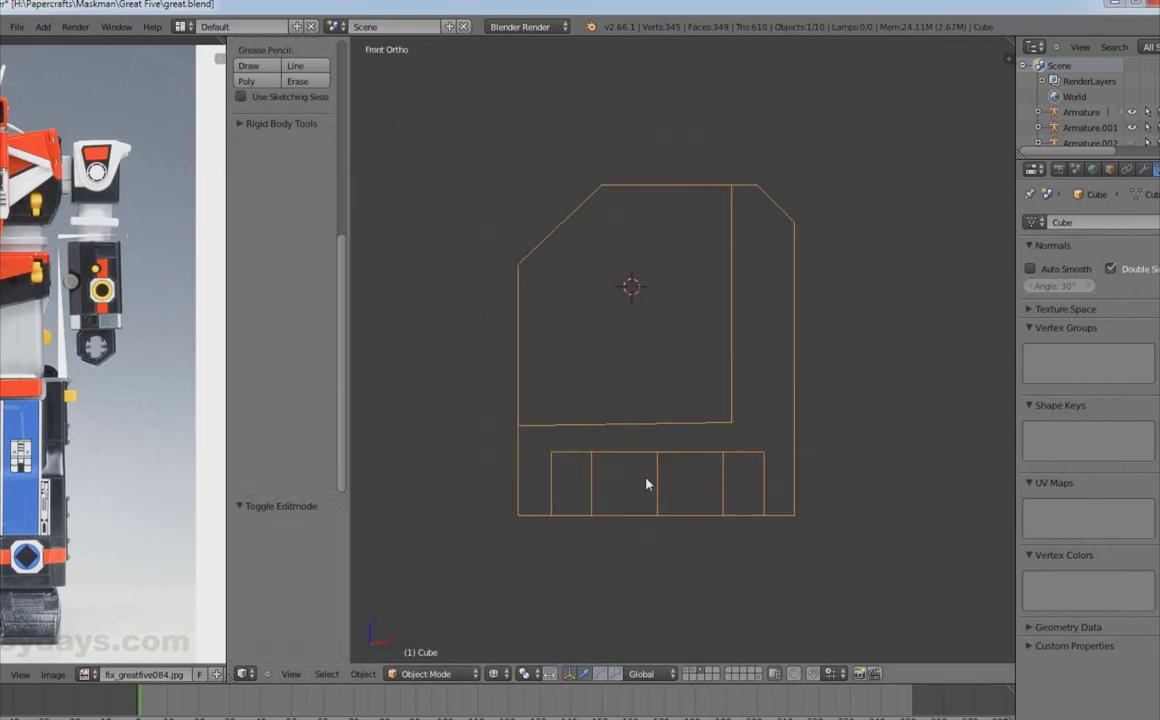
Step: Select the edges at the hinge block's outer end and bevel its corners
key("KP_Divide")
right_click(722, 335)
key("m")
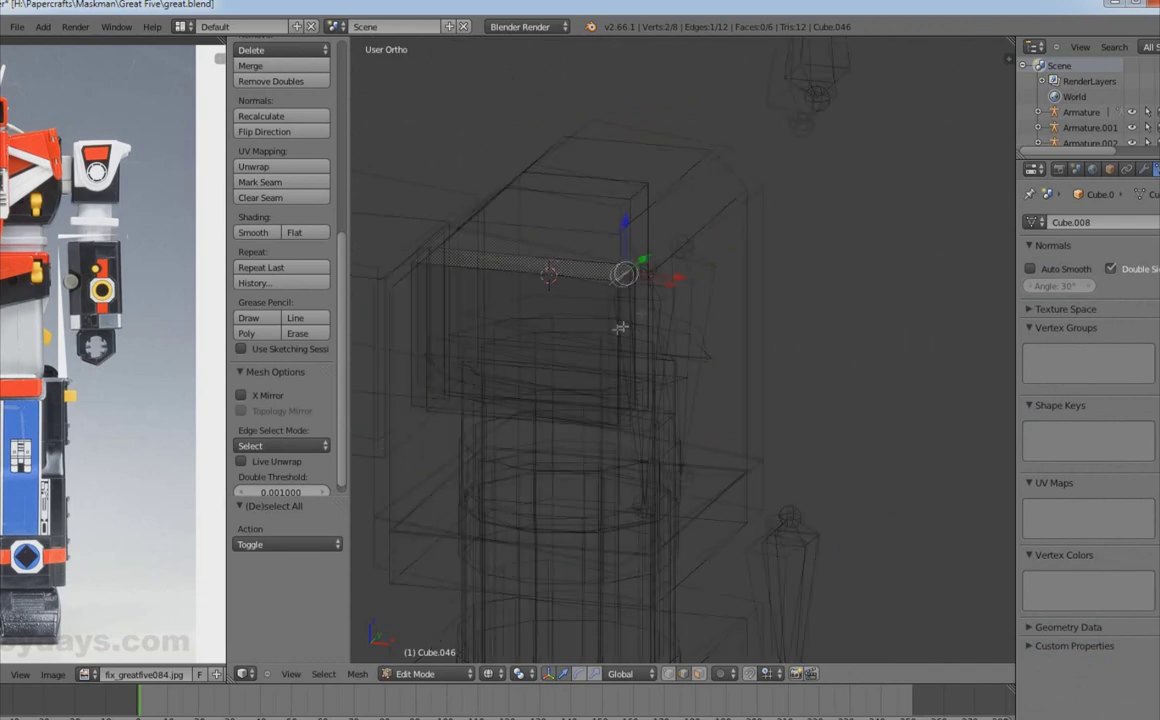
right_click(620, 328, "shift")
middle_click_drag(620, 328, 653, 488)
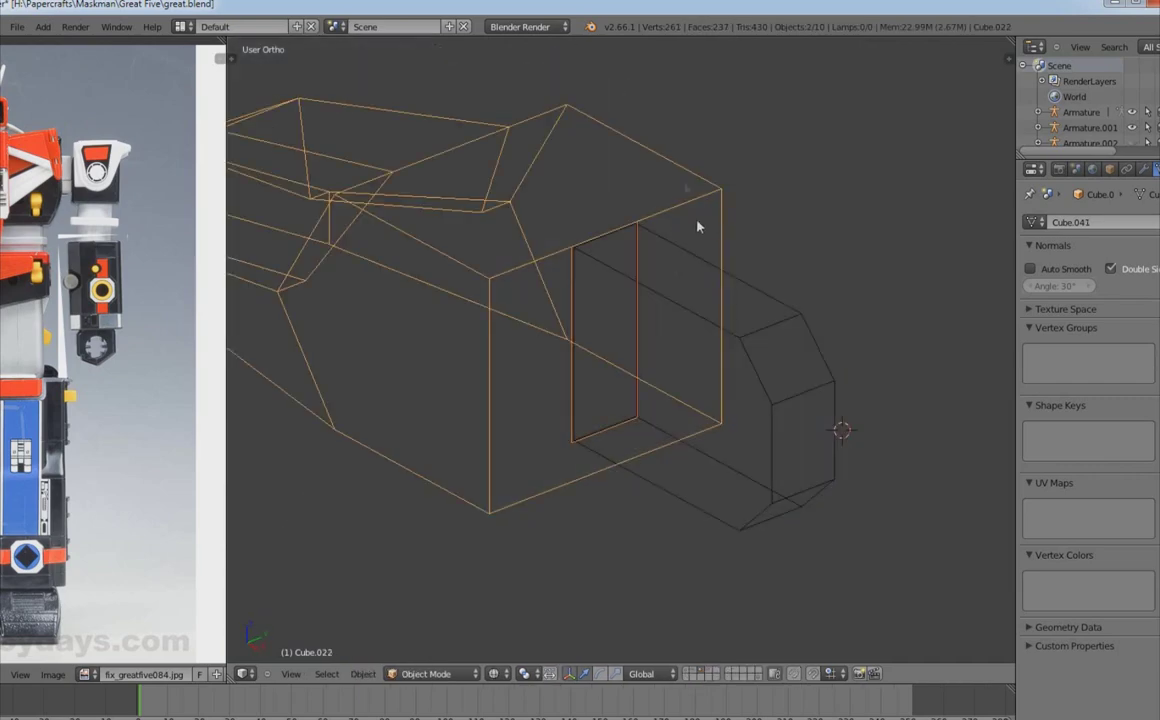
Step: Rework the rear faces of the pointed nose piece around the opening for the hinge block
key("Tab")
key("a")
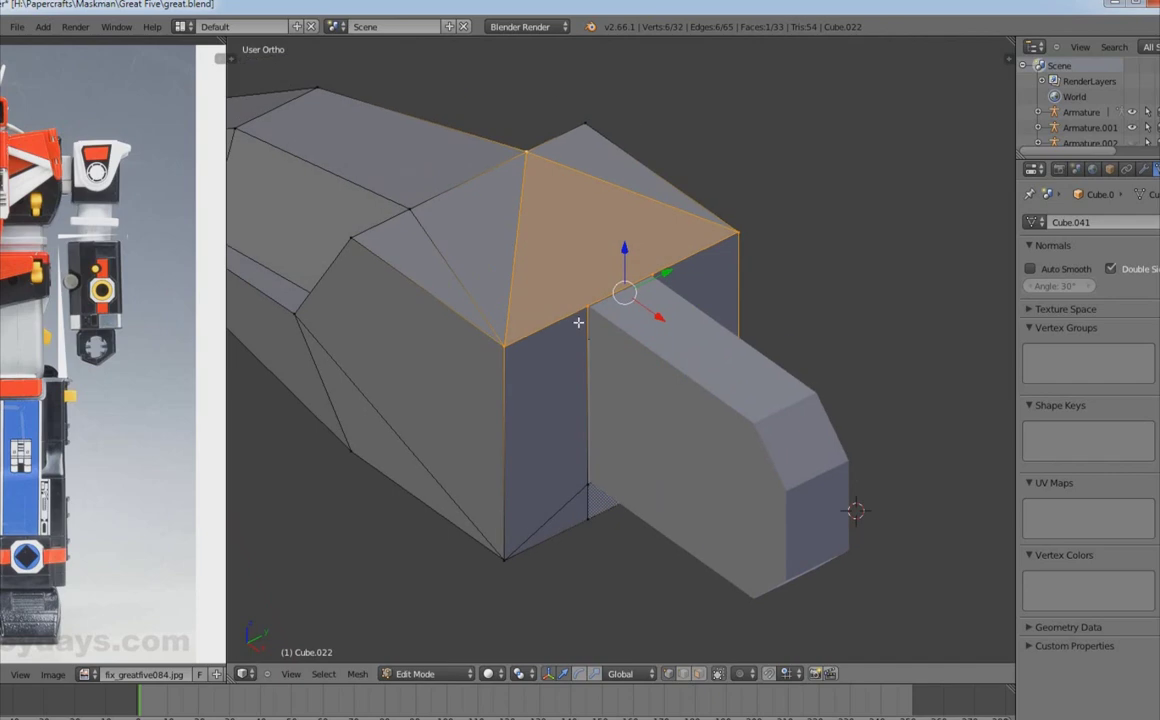
left_click(605, 379)
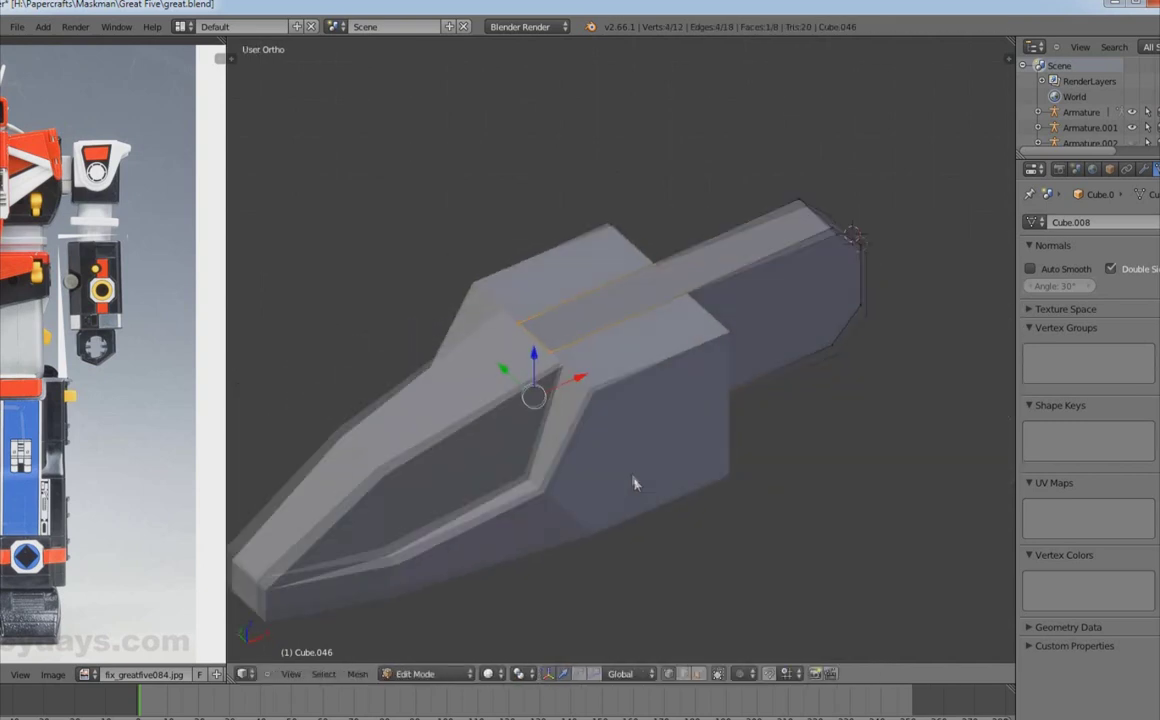
Step: Check the hinge block's fit in the nose piece, save the file and unhide the remaining arm parts
middle_click_drag(632, 482, 580, 438)
key("KP_1")
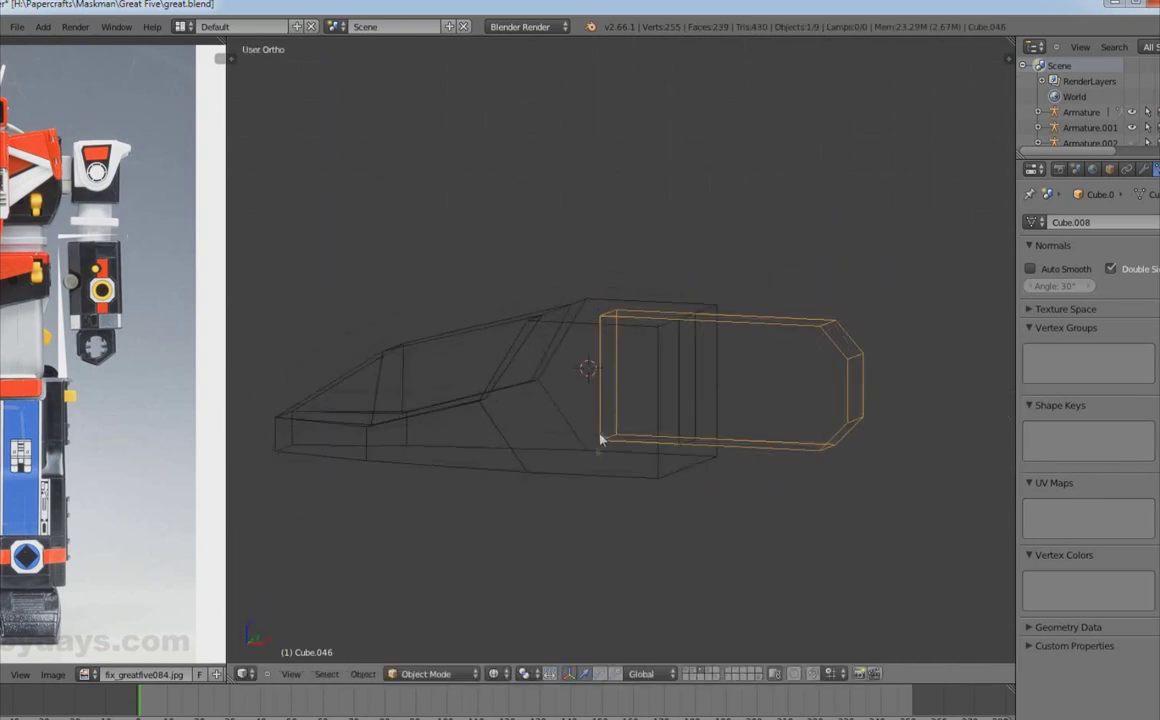
middle_click_drag(598, 440, 531, 507)
key("KP_1")
key("ctrl+s")
key("alt+h")
scroll(628, 450, "up", 2)
key("KP_1")
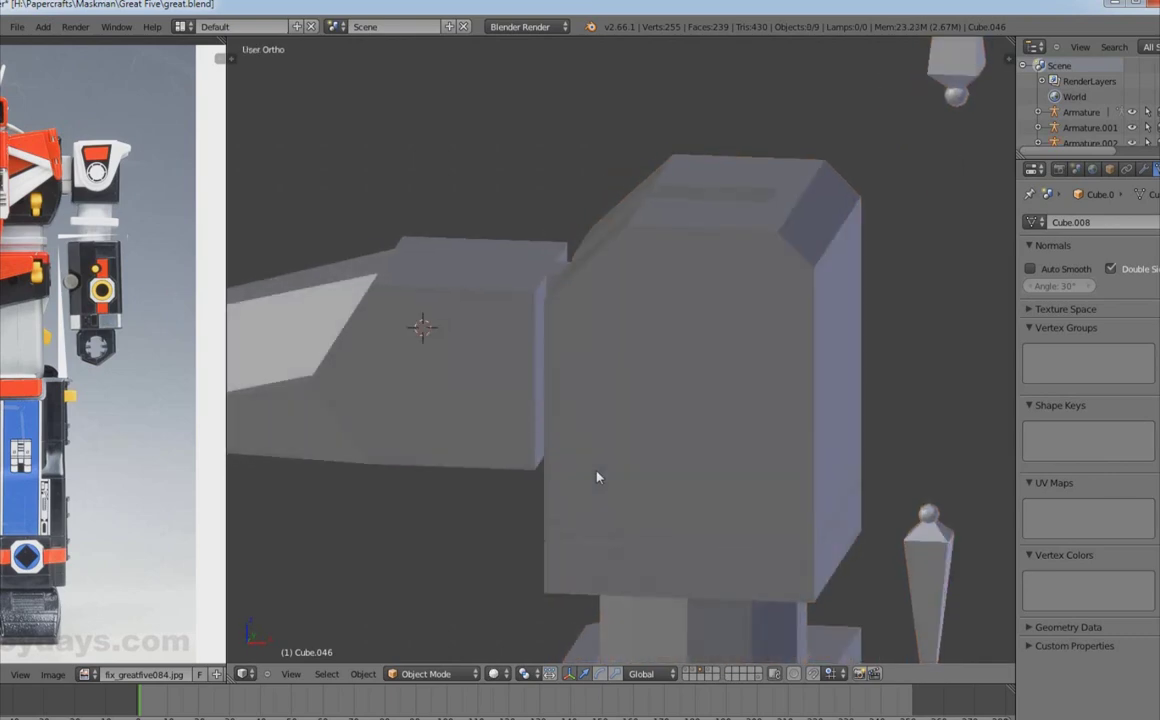
Step: Add an 8-sided cylinder at the hinge pivot, rotate it 90° about X and size it to the pivot circle
key("a")
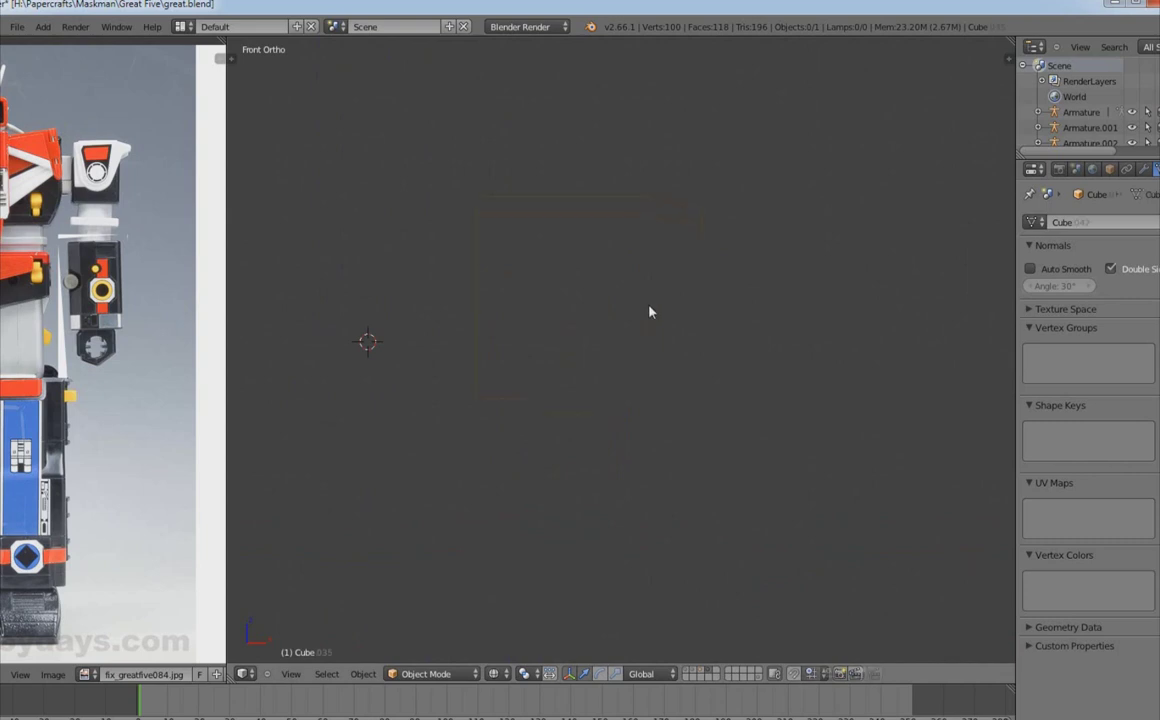
key("space")
type("cyl")
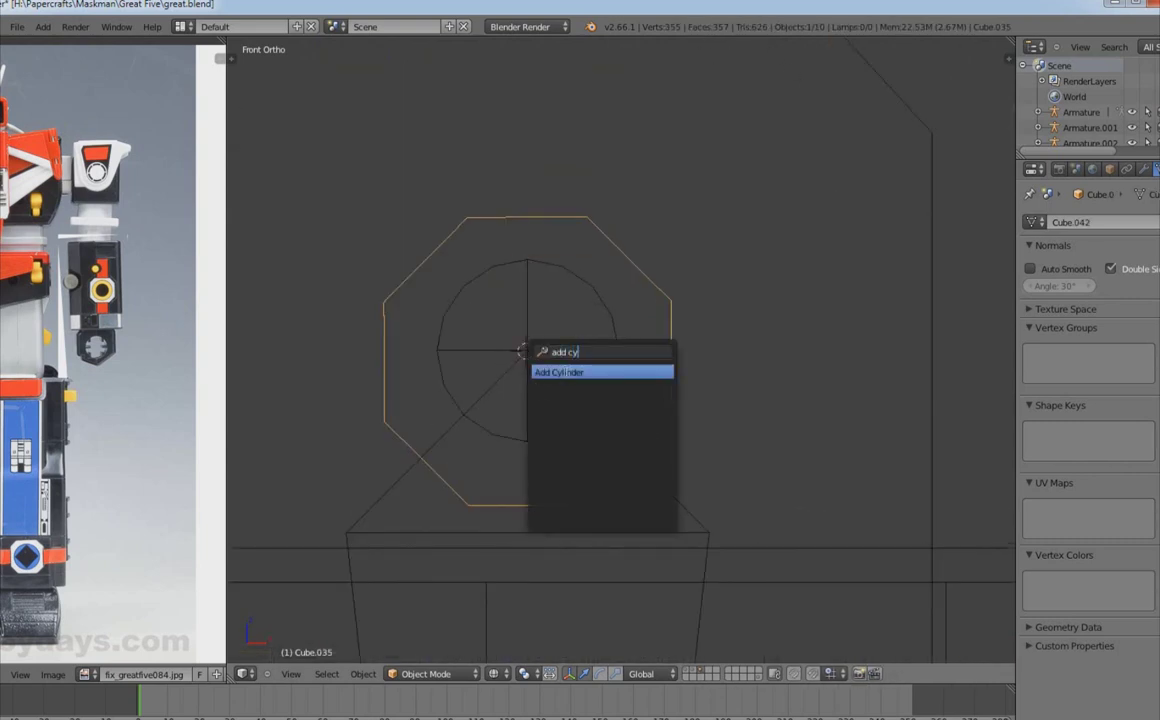
key("Return")
key("t")
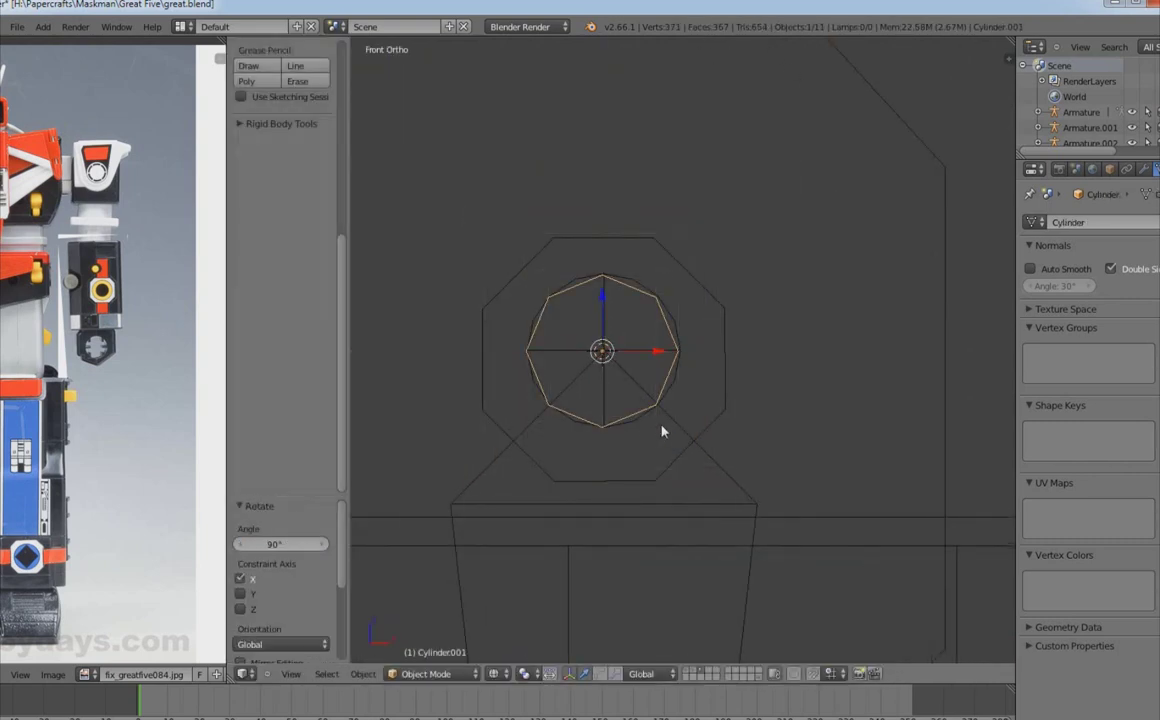
left_click(812, 385)
Step: Adjust the pivot cylinder's length in side view so it passes through the hinge block
key("Tab")
key("KP_3")
middle_click_drag(760, 400, 560, 400)
key("Tab")
Step: Cut a pivot hole through the hinge block with a Boolean modifier using the cylinder, and apply the modifier
key("n")
scroll(955, 233, "up", 10)
right_click(520, 330)
left_click(1143, 169)
left_click(1080, 222)
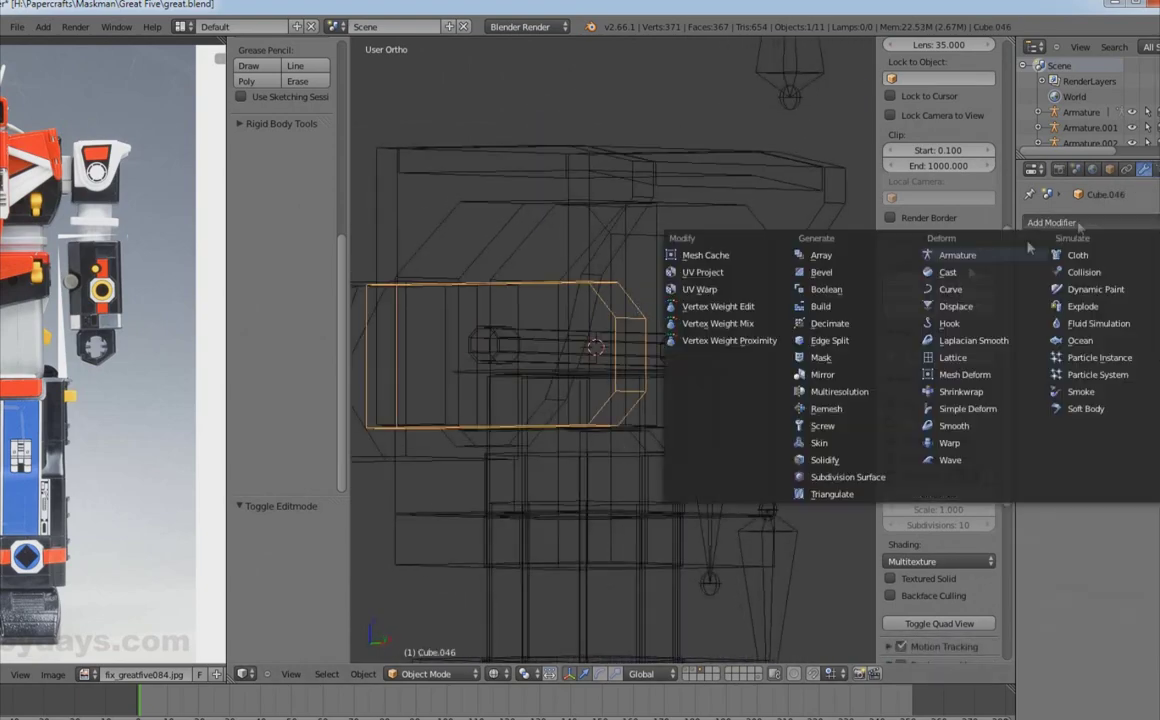
left_click(820, 290)
left_click(1137, 313)
left_click(1060, 266)
Step: Merge the stray vertices around the hinge block's pivot hole with the At First option
middle_click_drag(620, 480, 697, 497)
key("Tab")
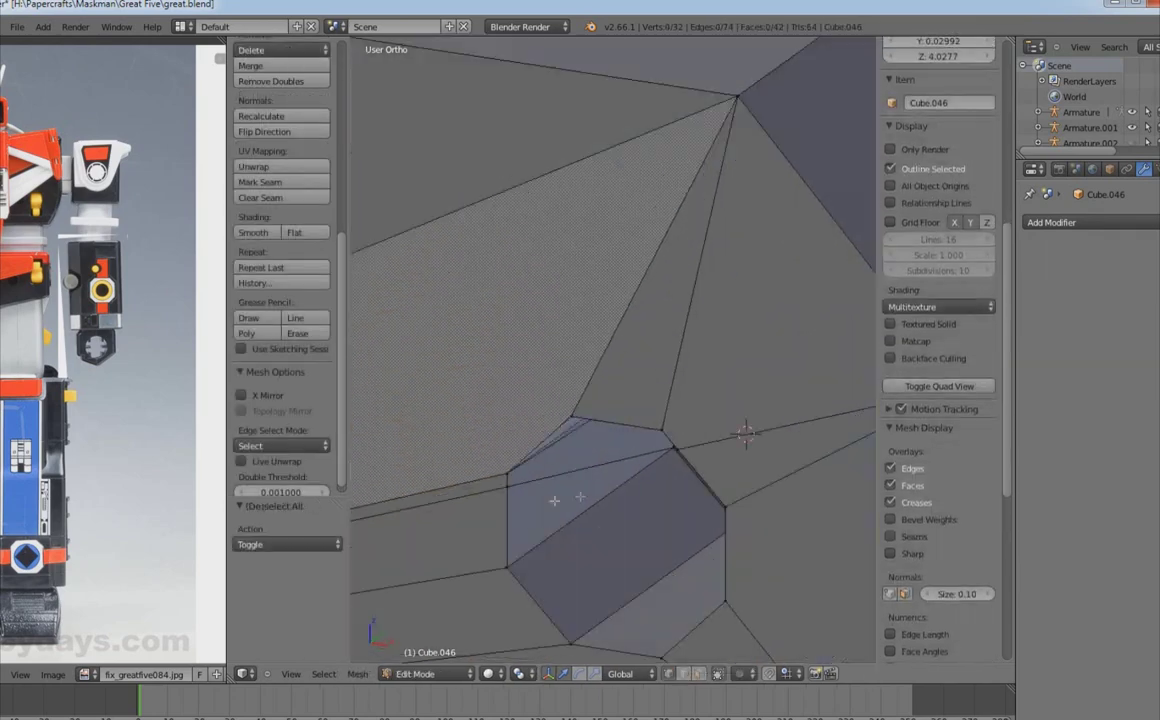
key("alt+m")
left_click(492, 394)
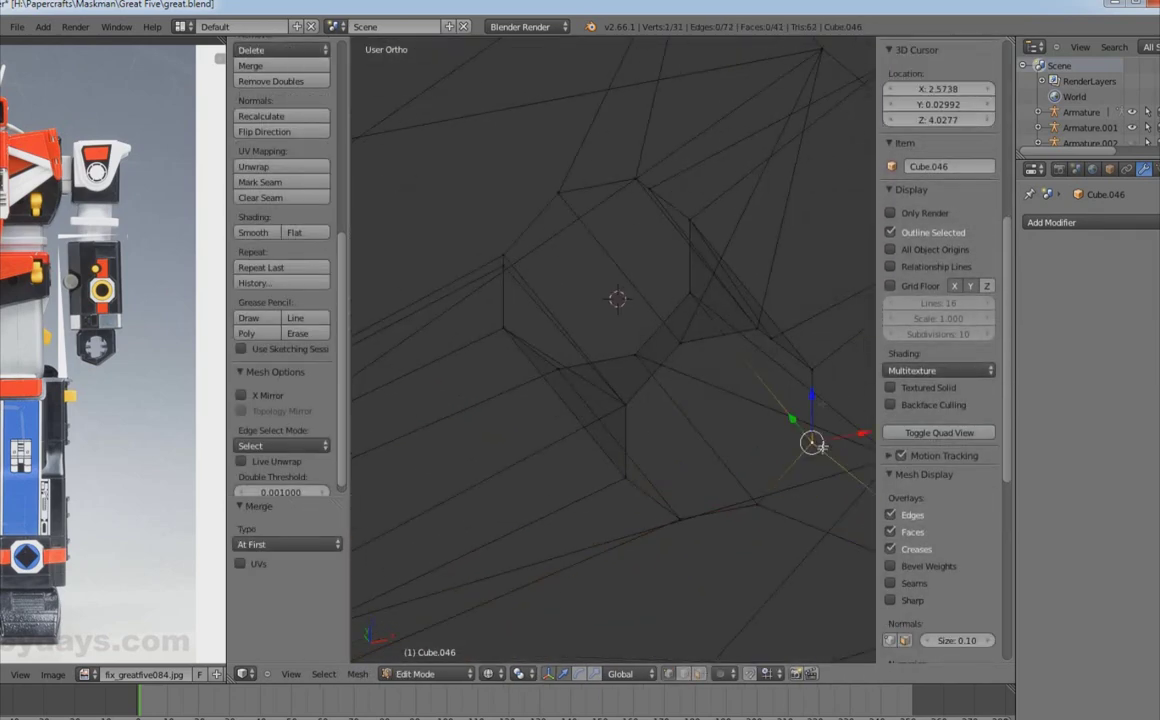
middle_click_drag(771, 340, 715, 440)
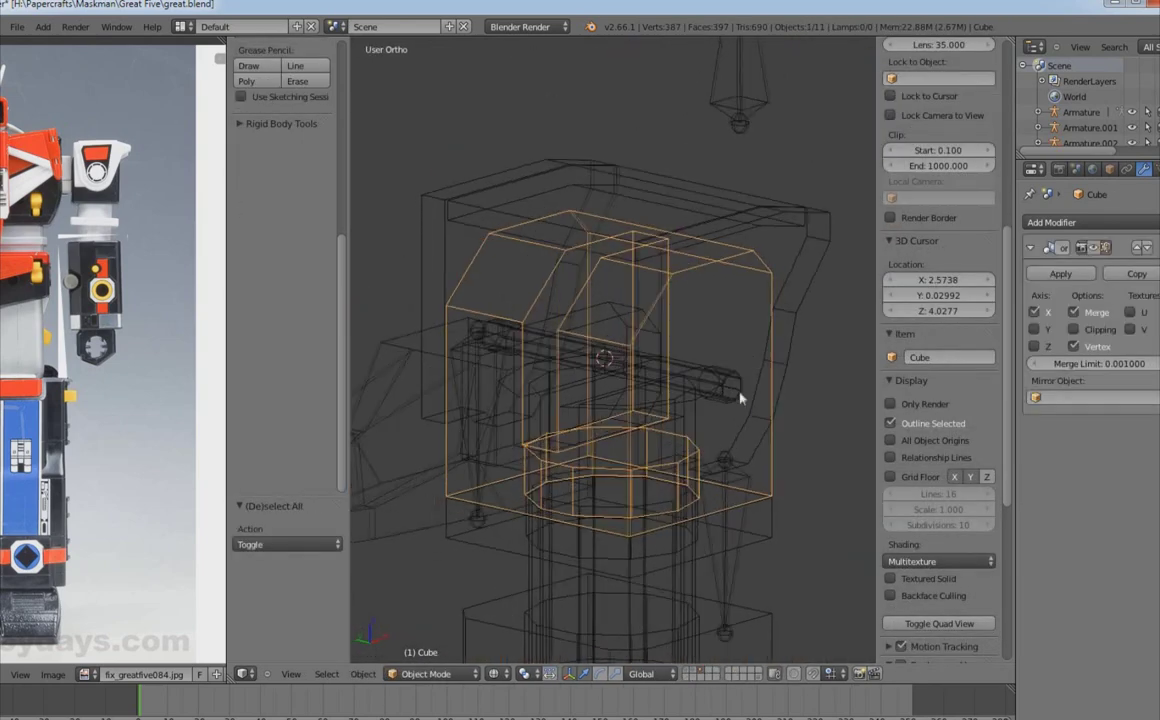
Step: Add a Boolean modifier to the forearm's inner head block, with object y as its target
left_click(1060, 222)
left_click(830, 290)
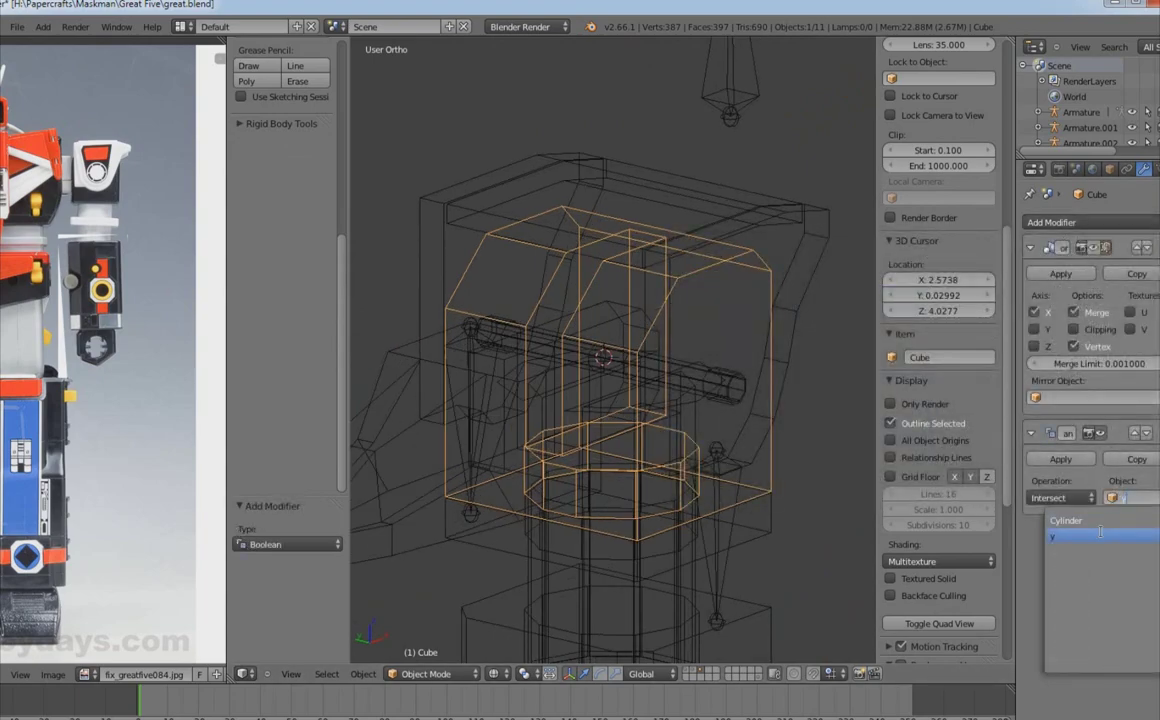
left_click(1100, 537)
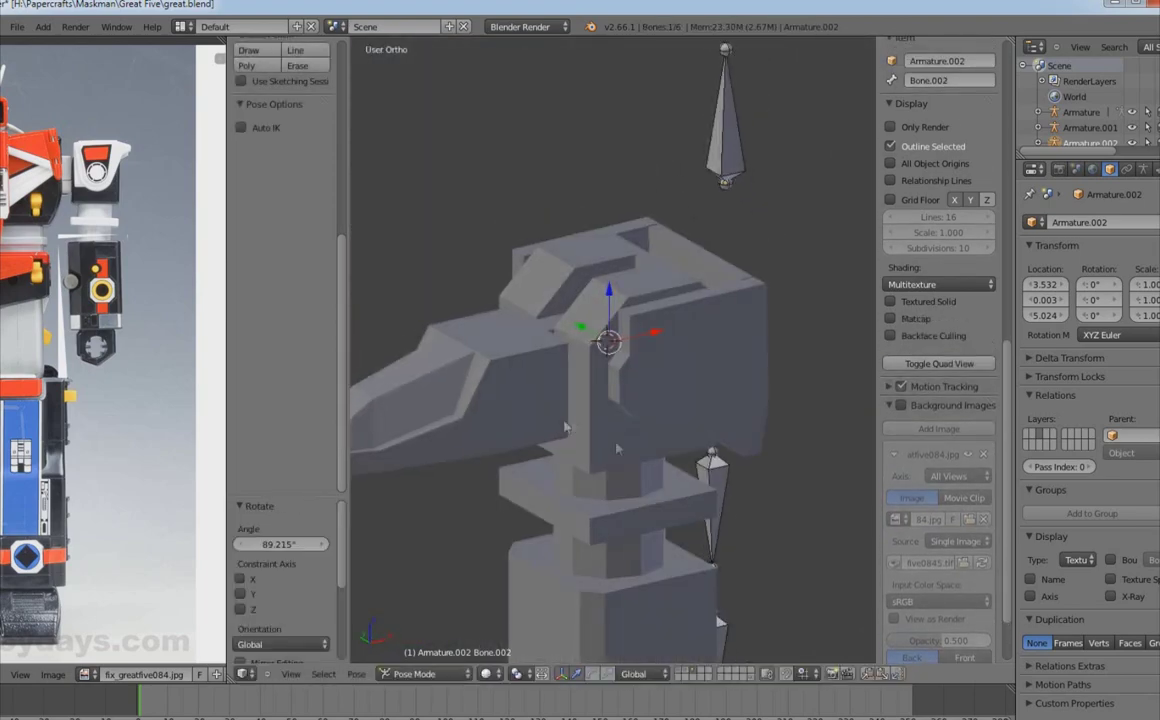
Step: Box-select the nose piece's tip in front view and move it along the X axis
key("KP_1")
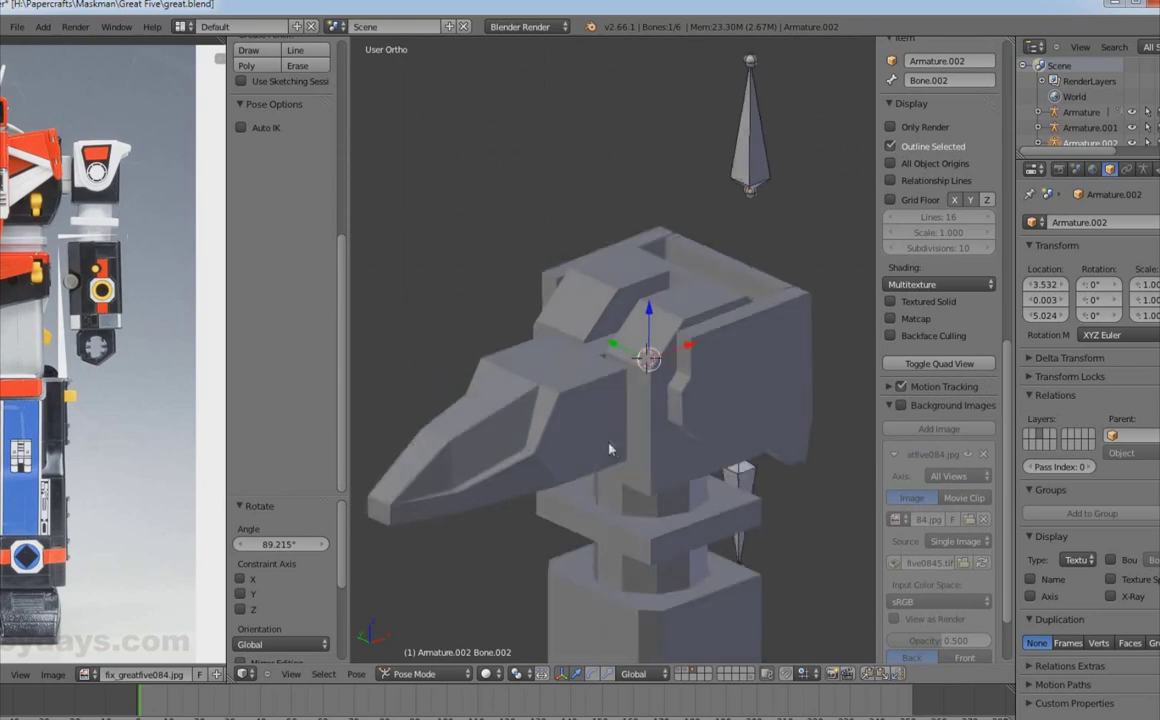
key("z")
key("z")
key("KP_3")
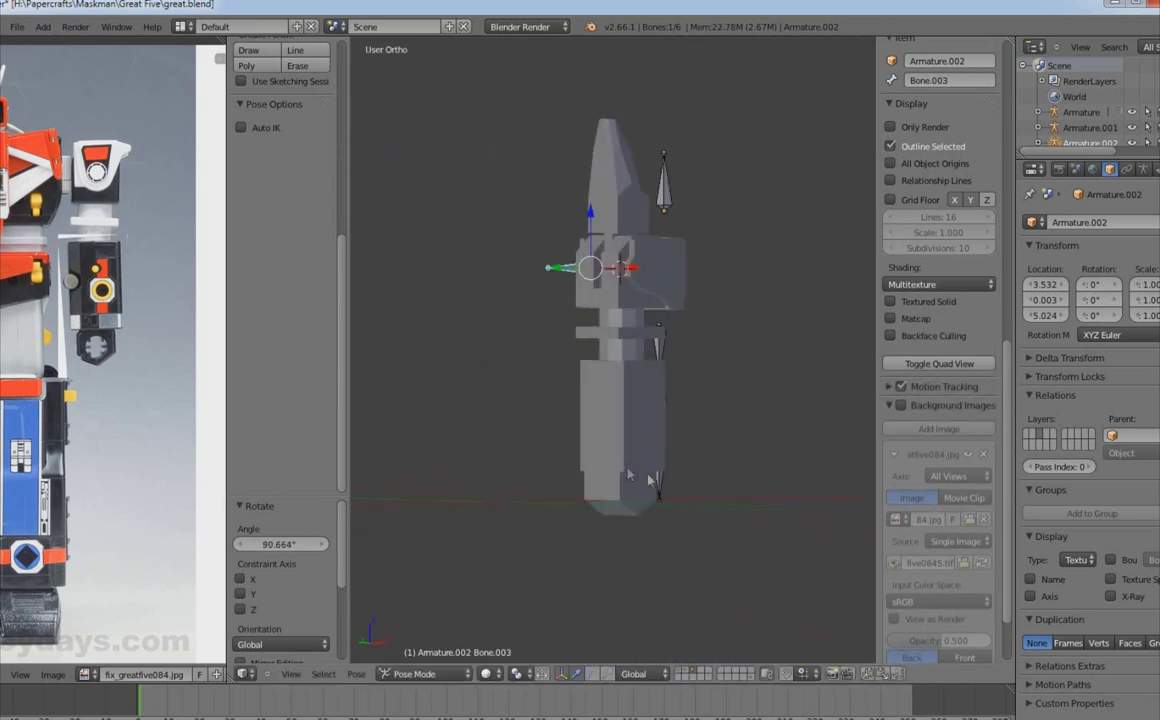
right_click(624, 268)
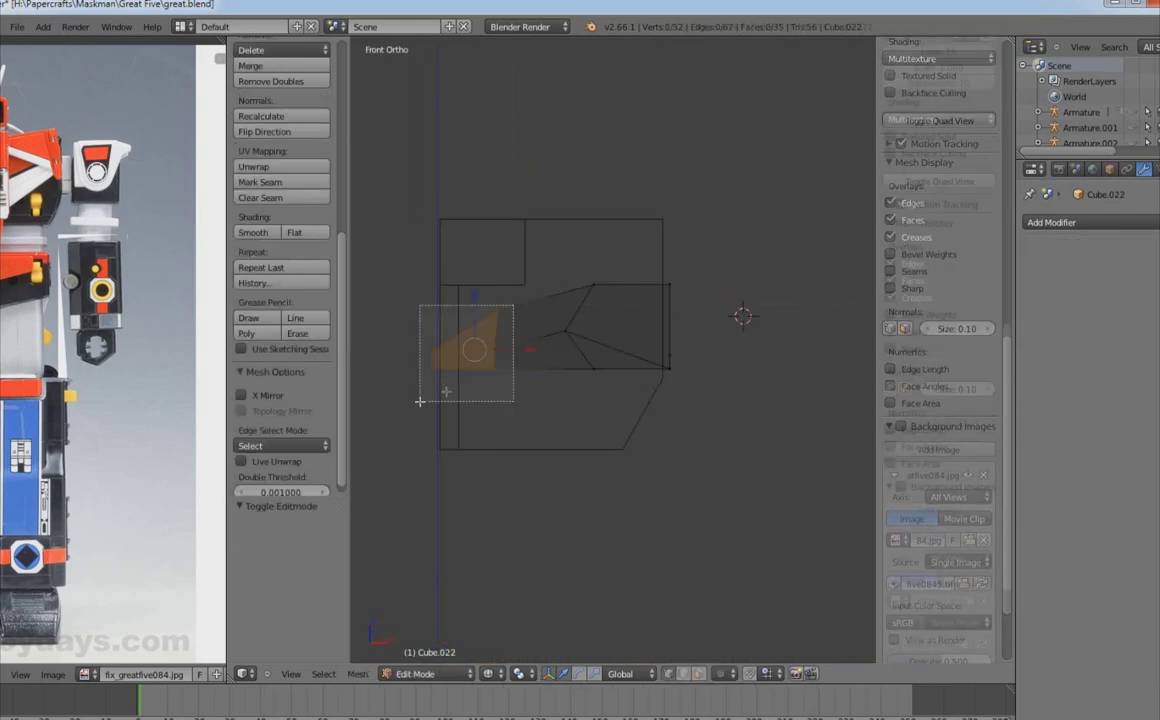
key("g")
key("x")
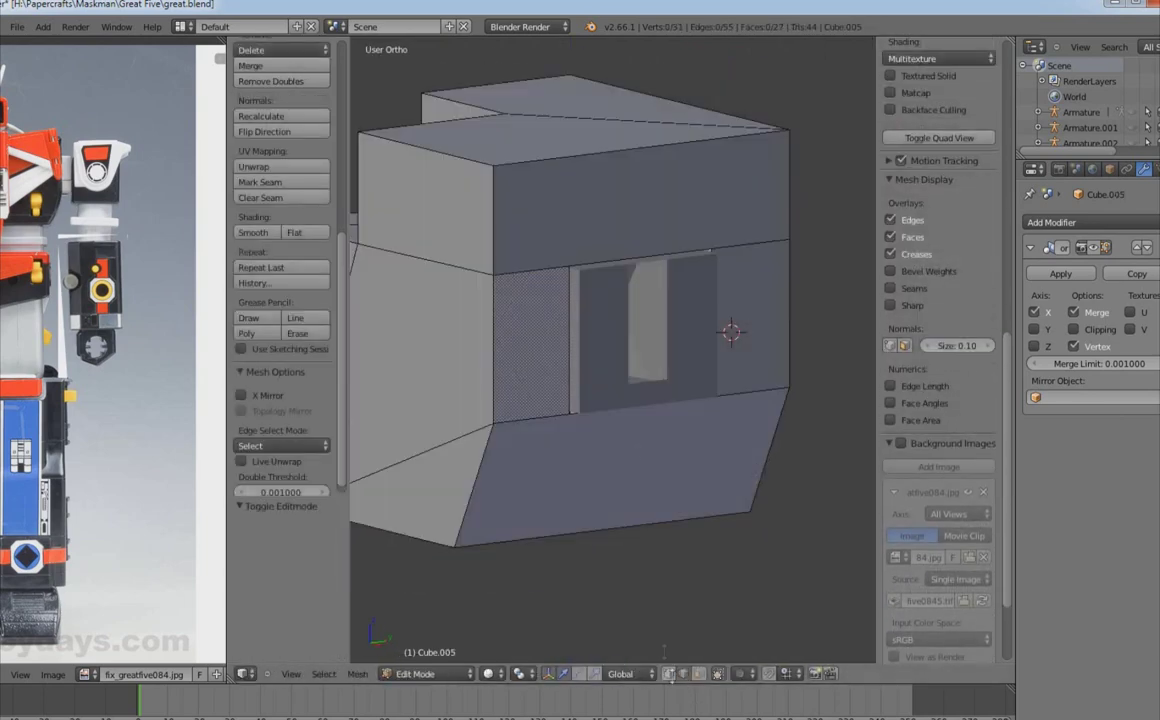
Step: Extrude the edge loop of the slotted block's side opening inward 1.84 along X and save the file
key("a")
middle_click_drag(575, 293, 560, 380)
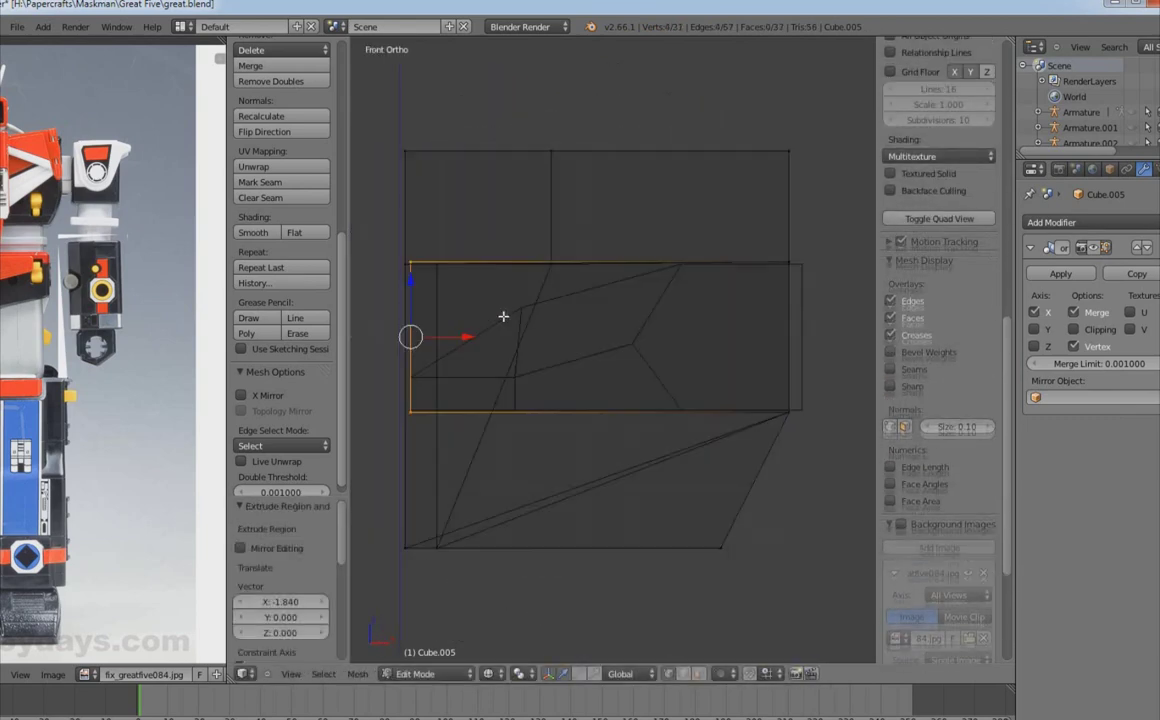
scroll(505, 316, "up", 4)
key("a")
key("b")
left_click_drag(714, 298, 438, 308)
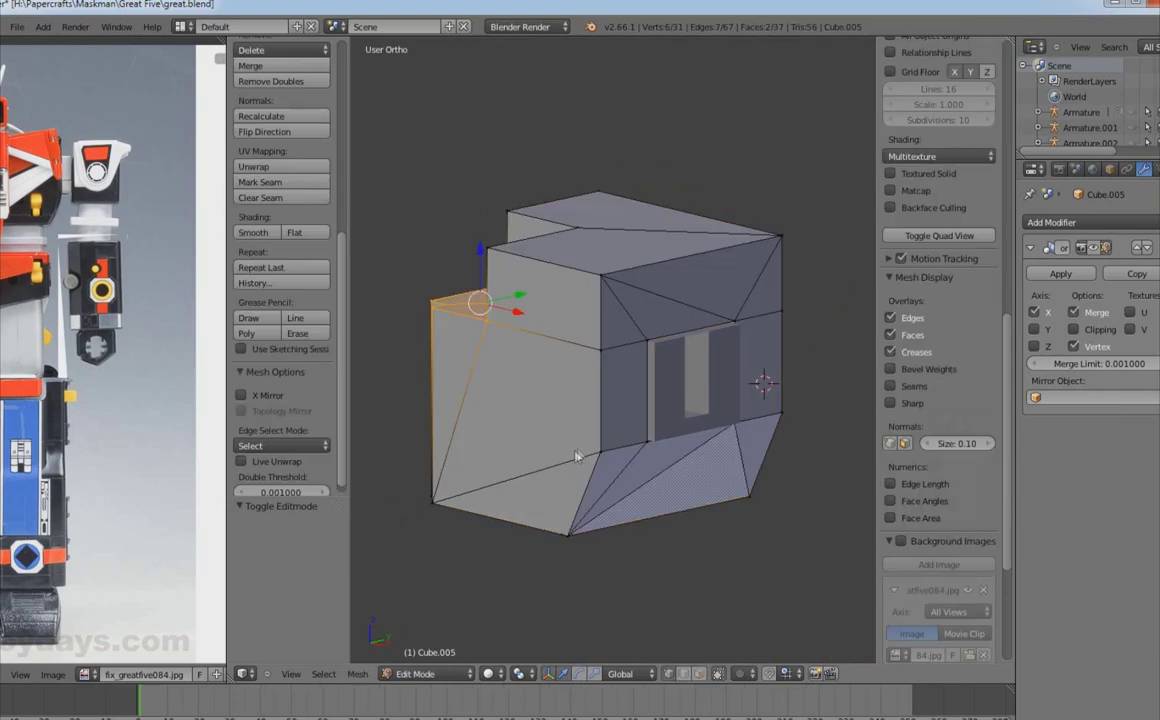
key("ctrl+s")
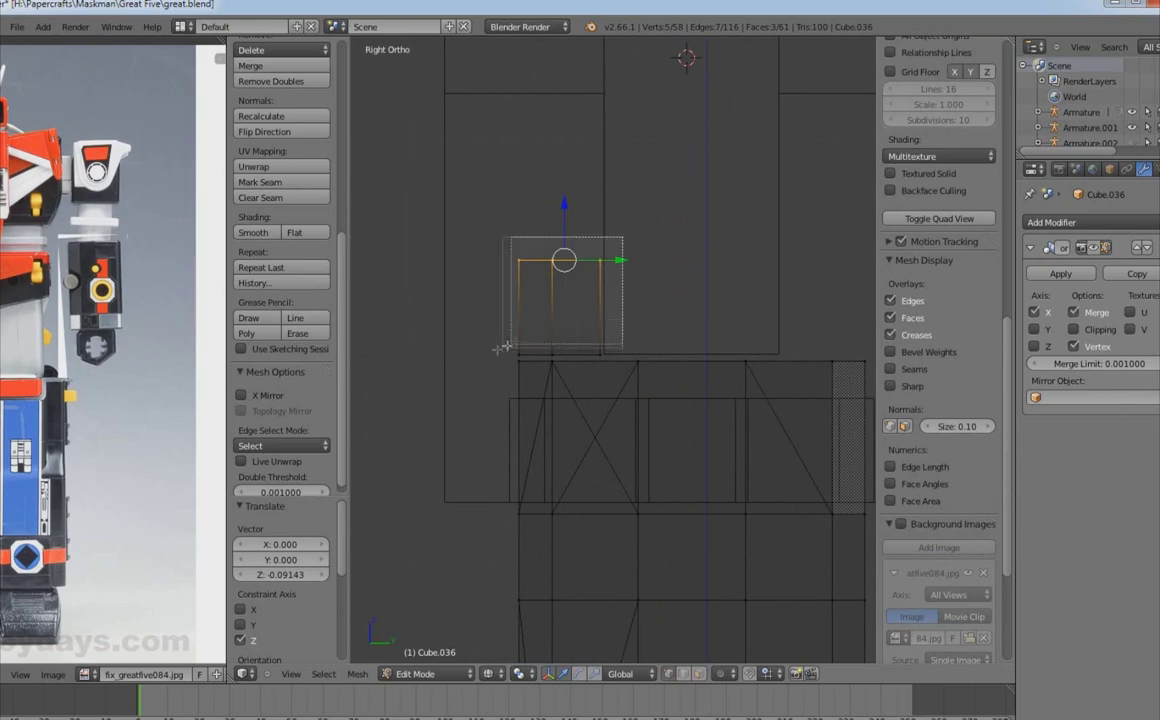
Step: Select the octagonal ring above the forearm's sliding column and scale it
left_click_drag(505, 347, 506, 348)
middle_click_drag(590, 327, 441, 382, "shift")
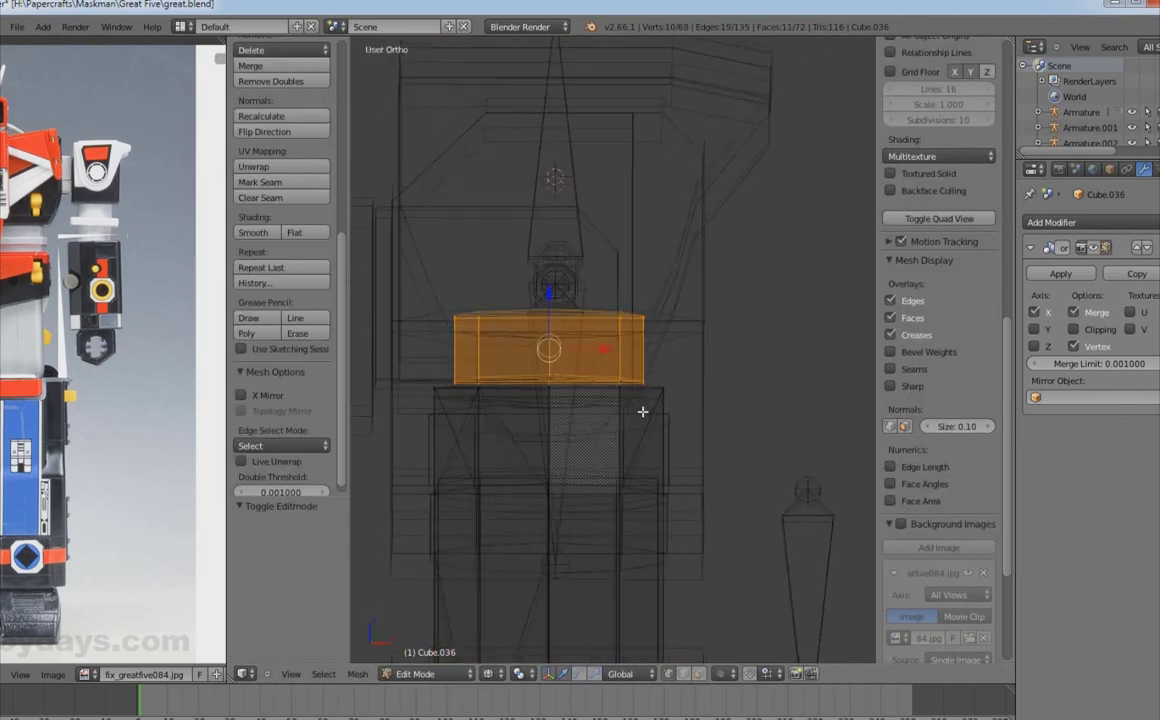
key("s")
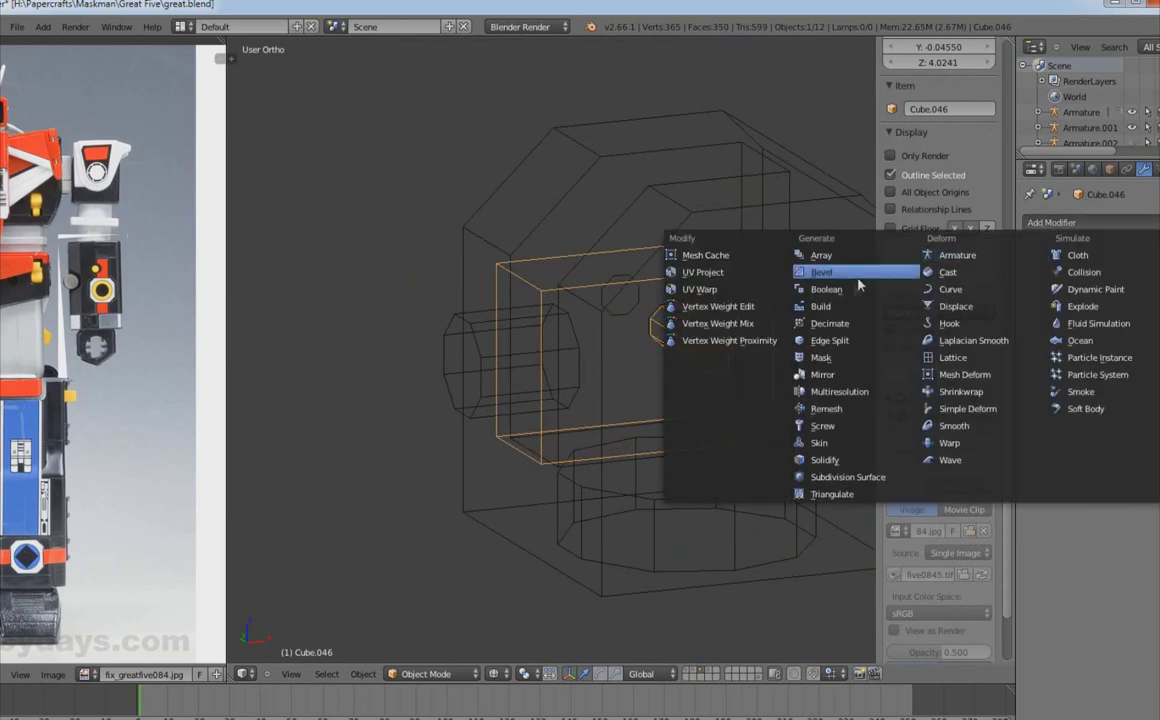
Step: Add a Boolean modifier to the hinge block and choose its target object
left_click(826, 289)
left_click(1125, 312)
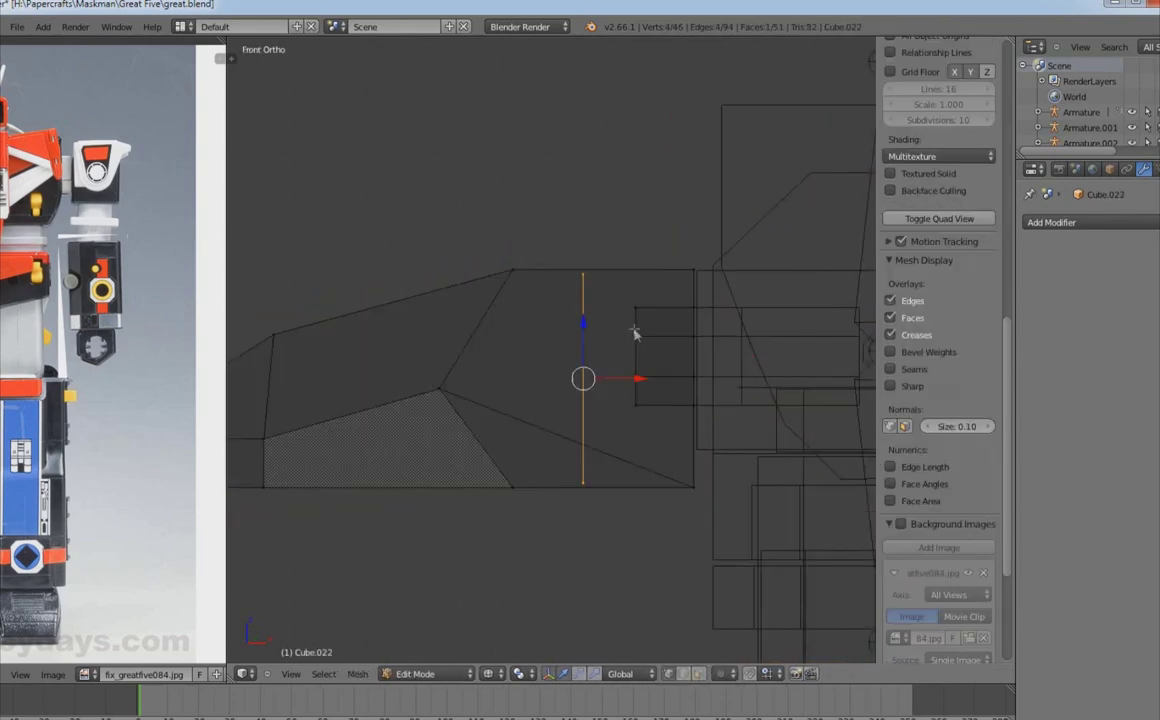
Step: Try to delete the nose piece's inner dividing face and rip the octagonal opening's edges, and undo the edits
middle_click_drag(662, 386, 562, 437, "shift")
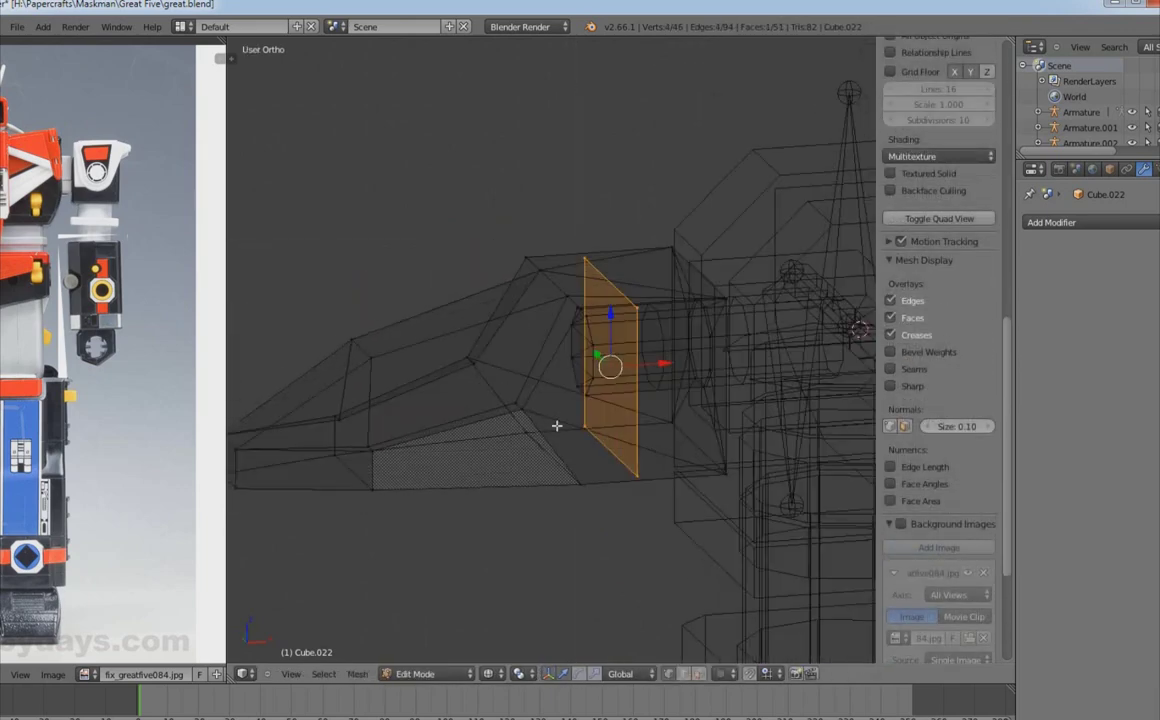
middle_click_drag(557, 422, 562, 450)
key("KP_1")
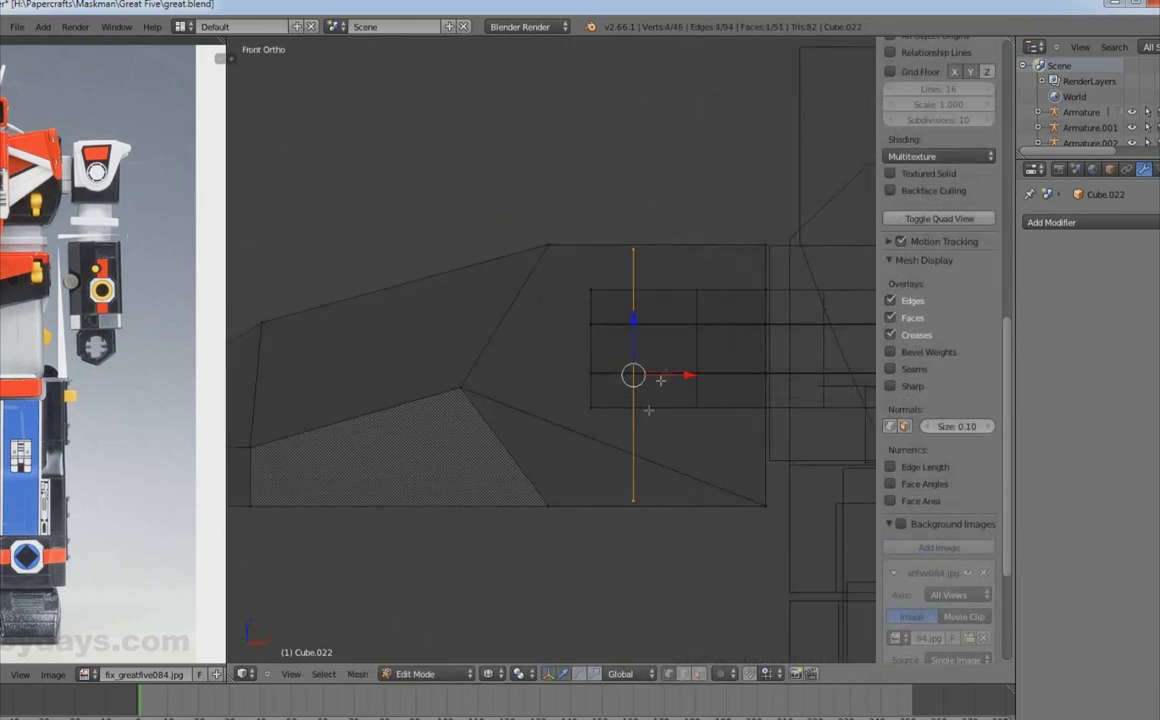
middle_click_drag(625, 385, 607, 413)
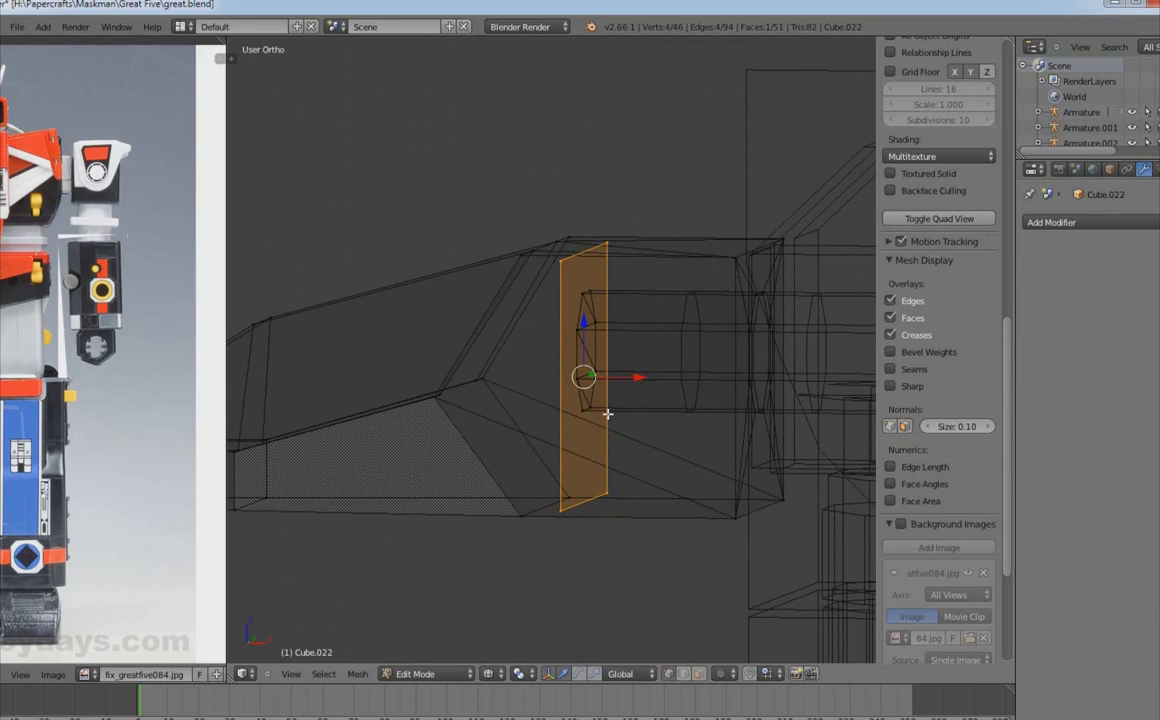
key("x")
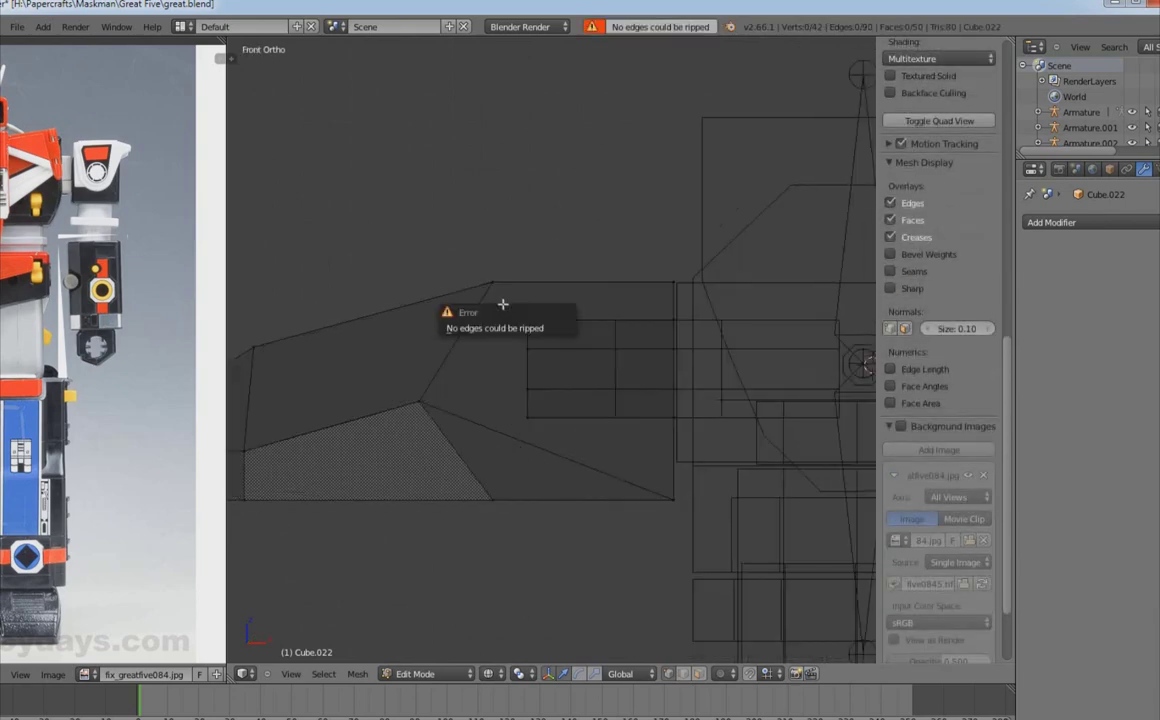
key("x")
middle_click_drag(531, 440, 665, 419)
key("v")
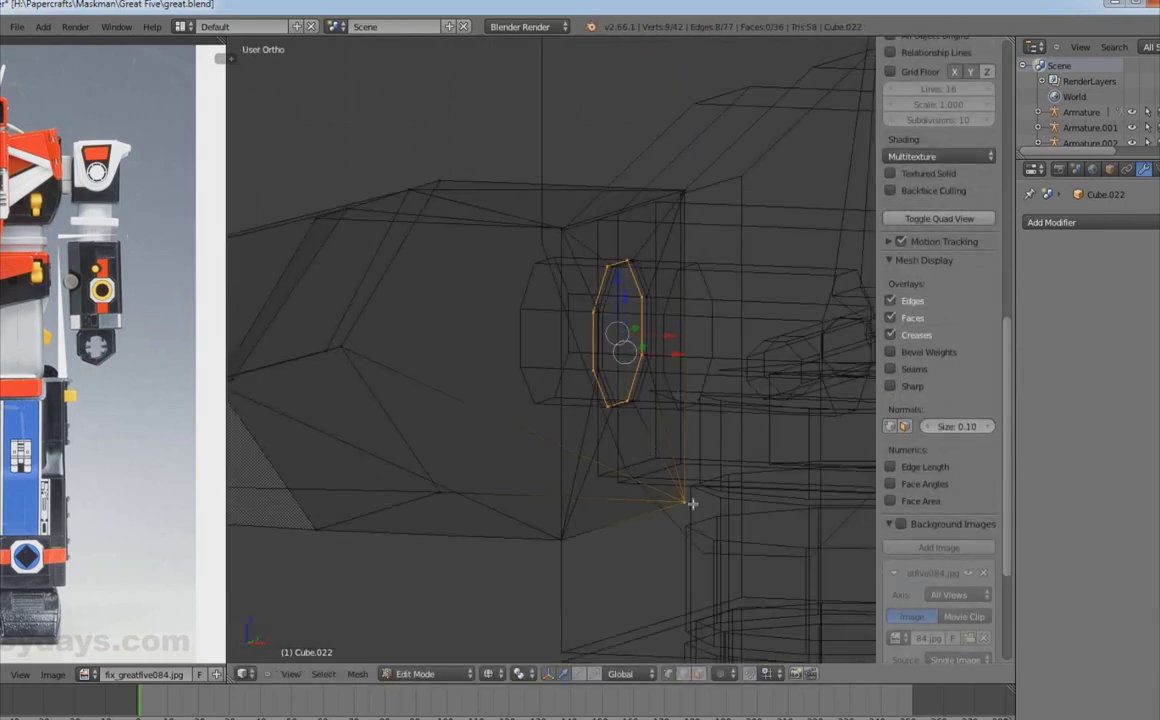
middle_click_drag(560, 535, 667, 511)
key("ctrl+z")
Step: Shift the nose piece's inner dividing face along X and separate it with its octagonal outline as its own object
key("Tab")
key("KP_1")
key("x")
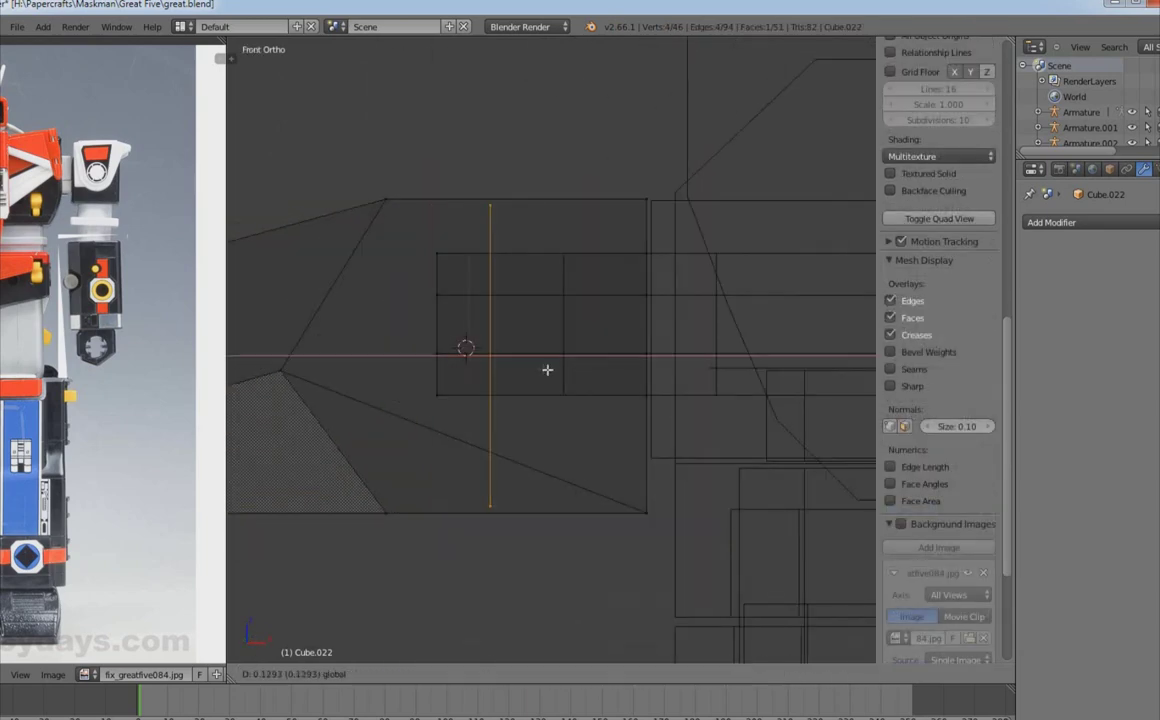
middle_click_drag(521, 485, 507, 474)
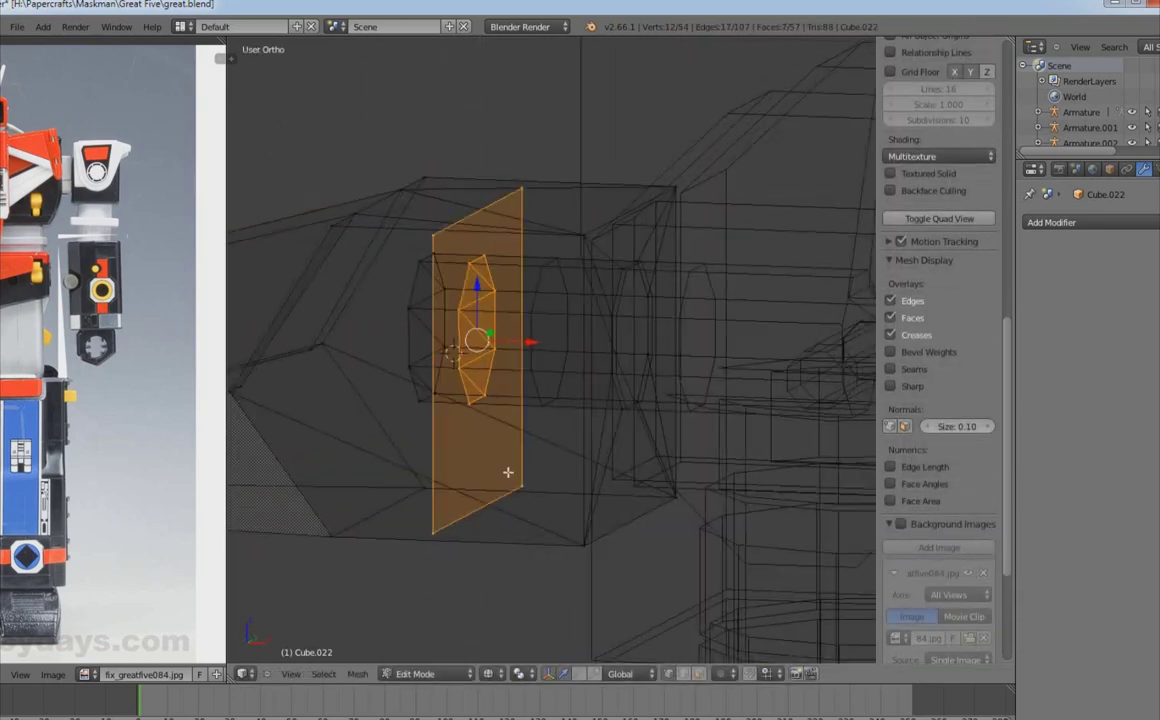
key("KP_1")
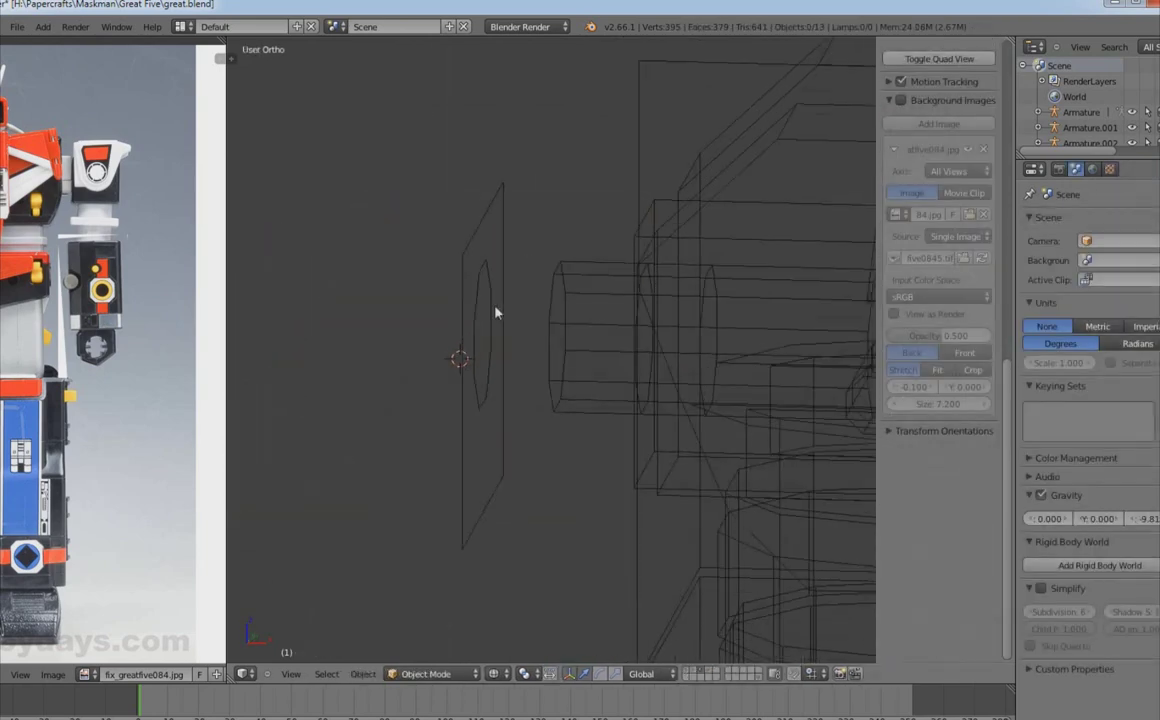
Step: Delete the diagonals inside the separated plate's octagon and fill faces between the octagon and the rectangular border
key("Tab")
middle_click_drag(497, 311, 414, 370)
key("x")
left_click(414, 479)
key("x")
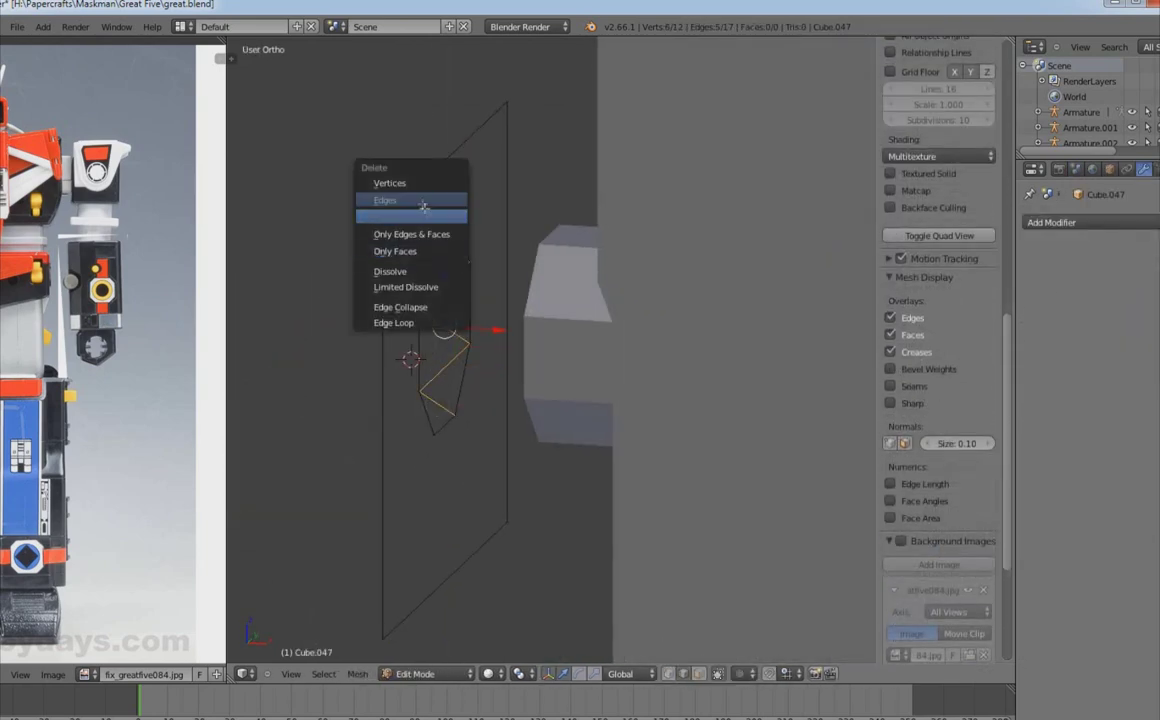
left_click(445, 215)
middle_click_drag(492, 383, 450, 384)
key("f")
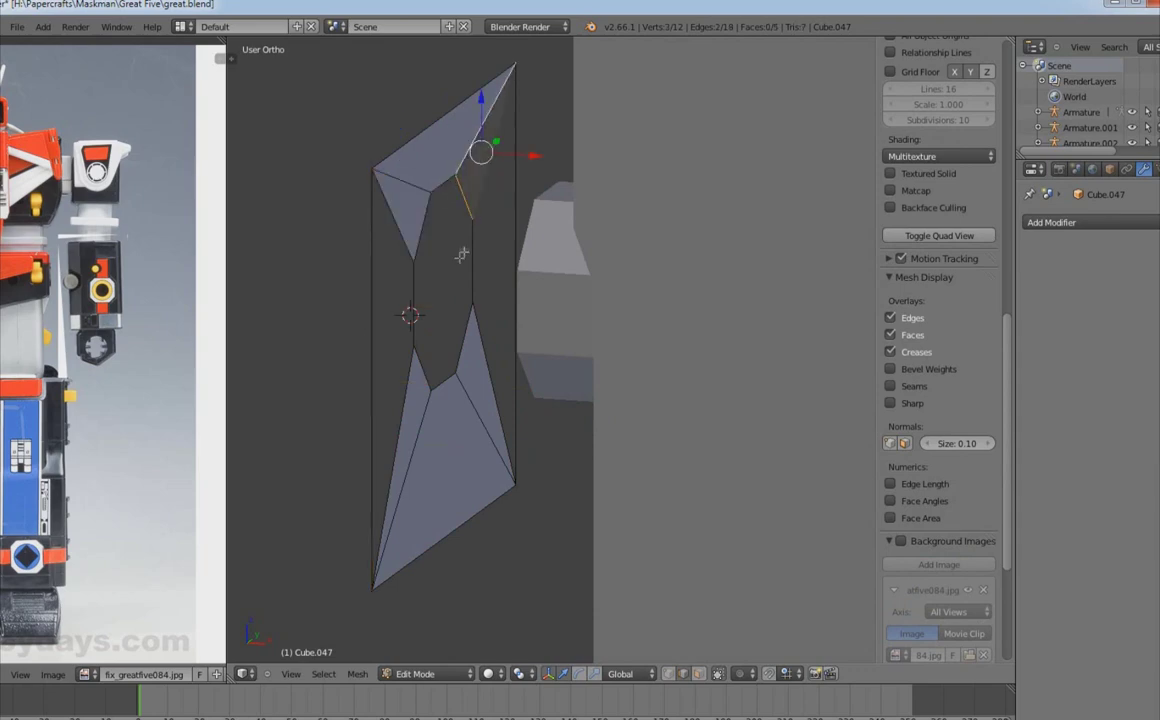
Step: Extrude the whole holed plate to give it thickness
key("Tab")
key("KP_3")
key("z")
key("Tab")
middle_click_drag(541, 404, 618, 458)
key("a")
key("e")
left_click(476, 331)
key("Tab")
key("Tab")
middle_click_drag(476, 331, 534, 397)
key("Tab")
Step: Fit octagonal cylinder h inside the plate's hole in side view and adjust one end in front view
right_click(596, 298)
key("KP_3")
key("Tab")
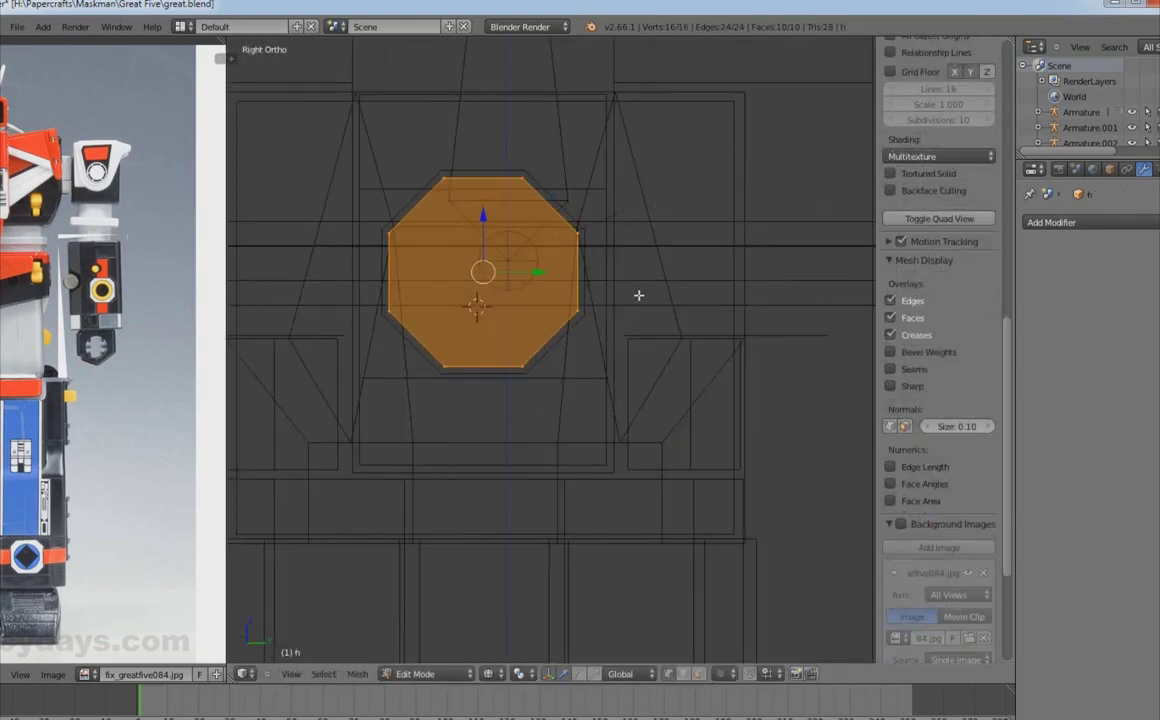
key("KP_1")
key("a")
key("b")
left_click_drag(520, 282, 573, 420)
key("Tab")
mouse_move(573, 420)
middle_mouse_down()
mouse_move(432, 482)
mouse_move(419, 502)
middle_mouse_up()
key("z")
key("z")
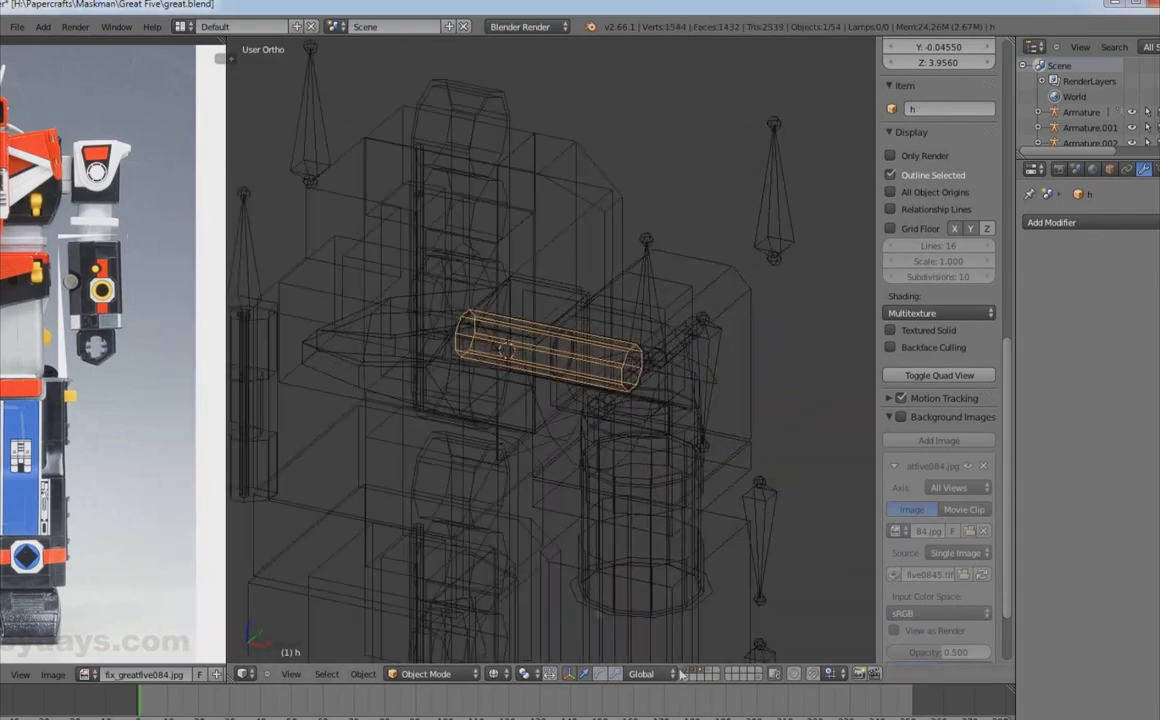
Step: Move the arm armature's upper bone in front view to reposition the forearm head, and save over great.blend
scroll(491, 407, "up", 2)
key("z")
key("z")
middle_click_drag(603, 478, 585, 461)
key("KP_1")
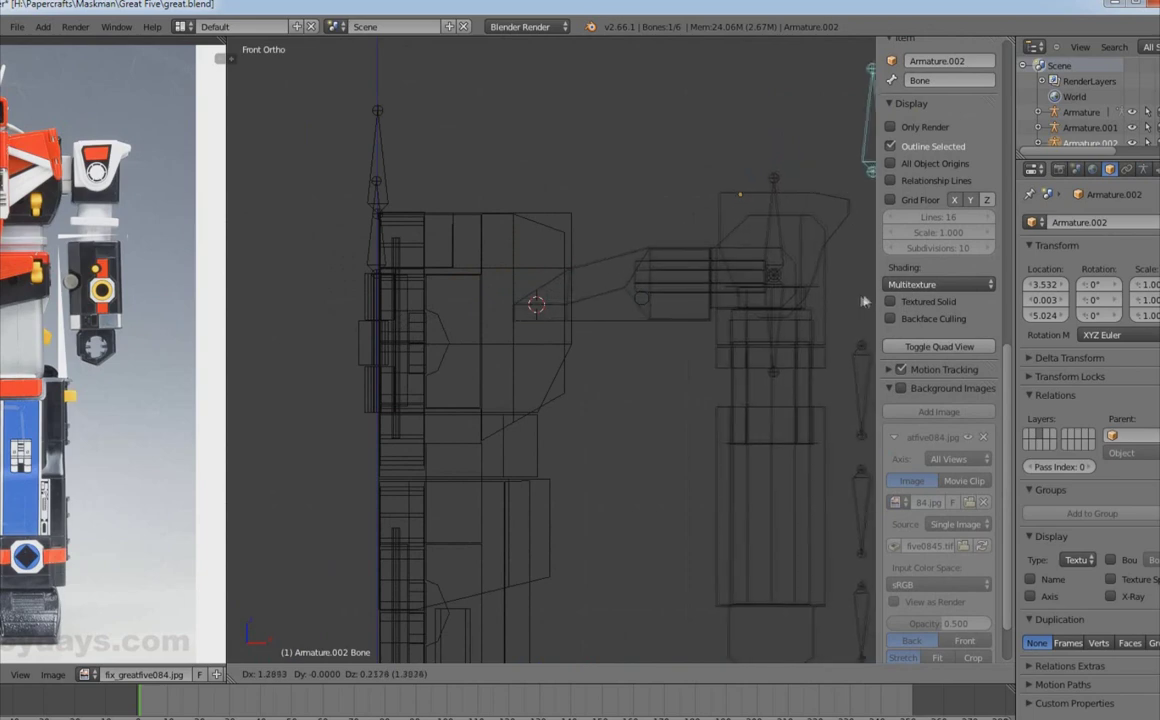
left_click(760, 320)
mouse_move(760, 320)
middle_mouse_down()
mouse_move(736, 321)
mouse_move(635, 492)
mouse_move(545, 523)
mouse_move(540, 455)
middle_mouse_up()
key("z")
key("ctrl+s")
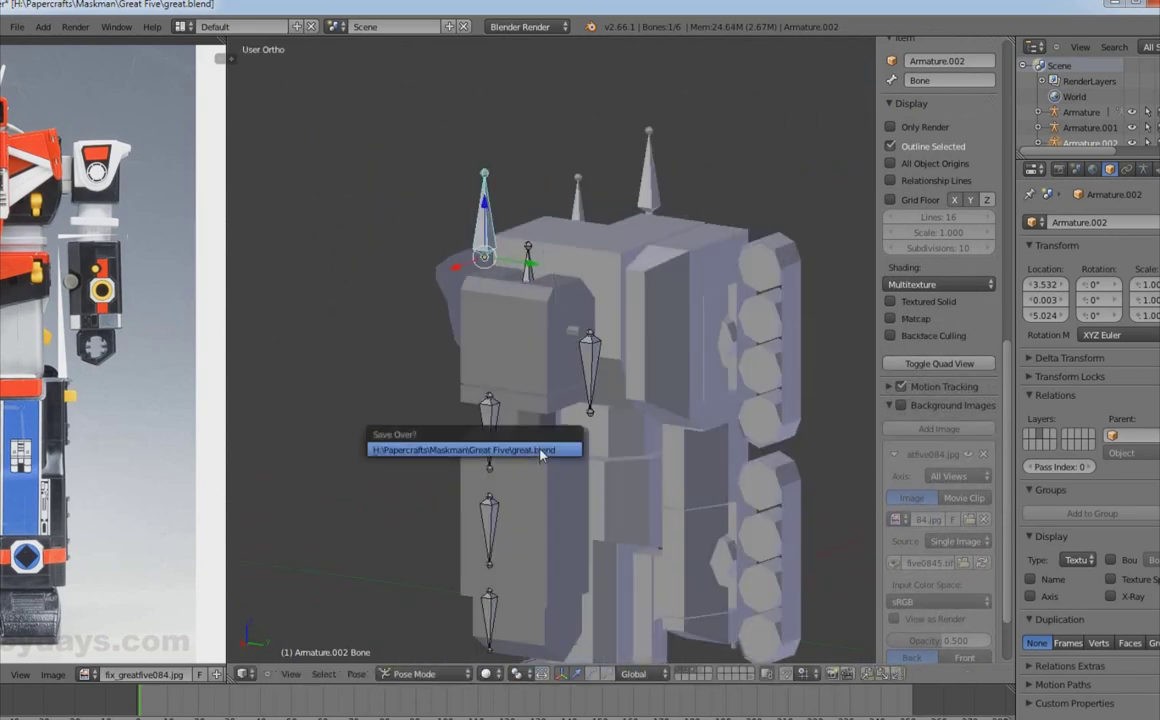
left_click(502, 452)
Step: Compare the whole robot with the background reference image and examine its front and side proportions
key("KP_1")
key("z")
right_click(625, 300)
key("z")
key("a")
left_click(901, 388)
key("z")
mouse_move(865, 406)
middle_mouse_down()
mouse_move(590, 305)
mouse_move(557, 220)
mouse_move(597, 388)
middle_mouse_up()
key("z")
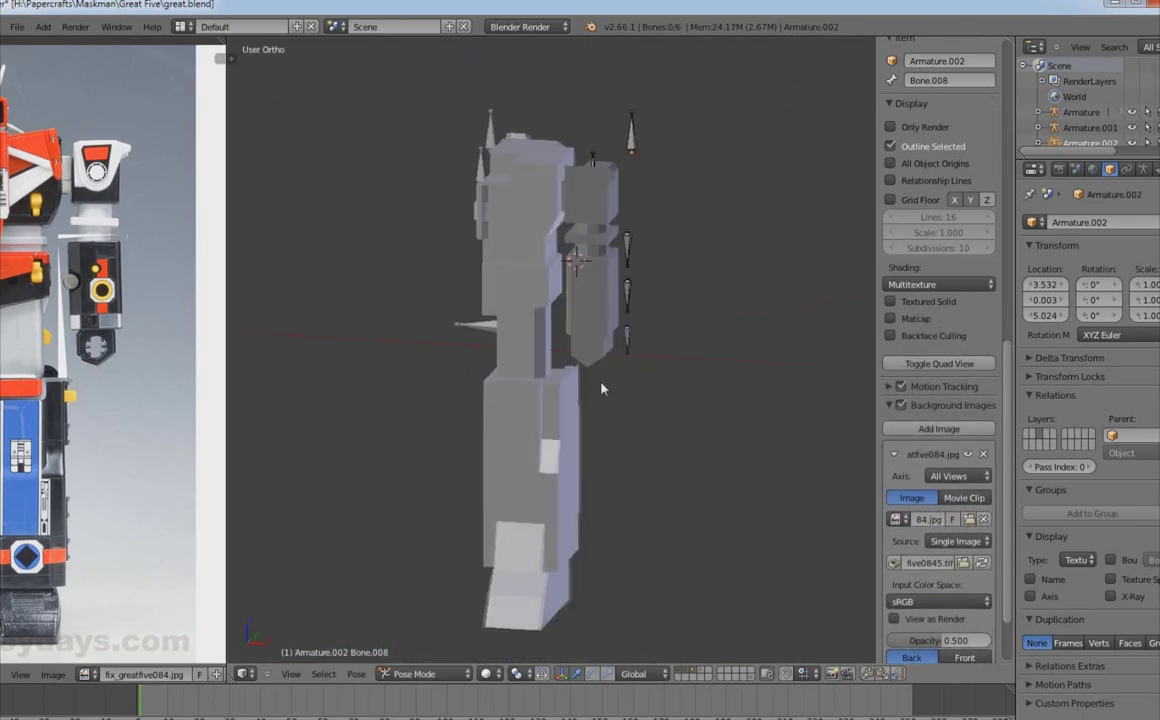
key("KP_3")
key("z")
key("z")
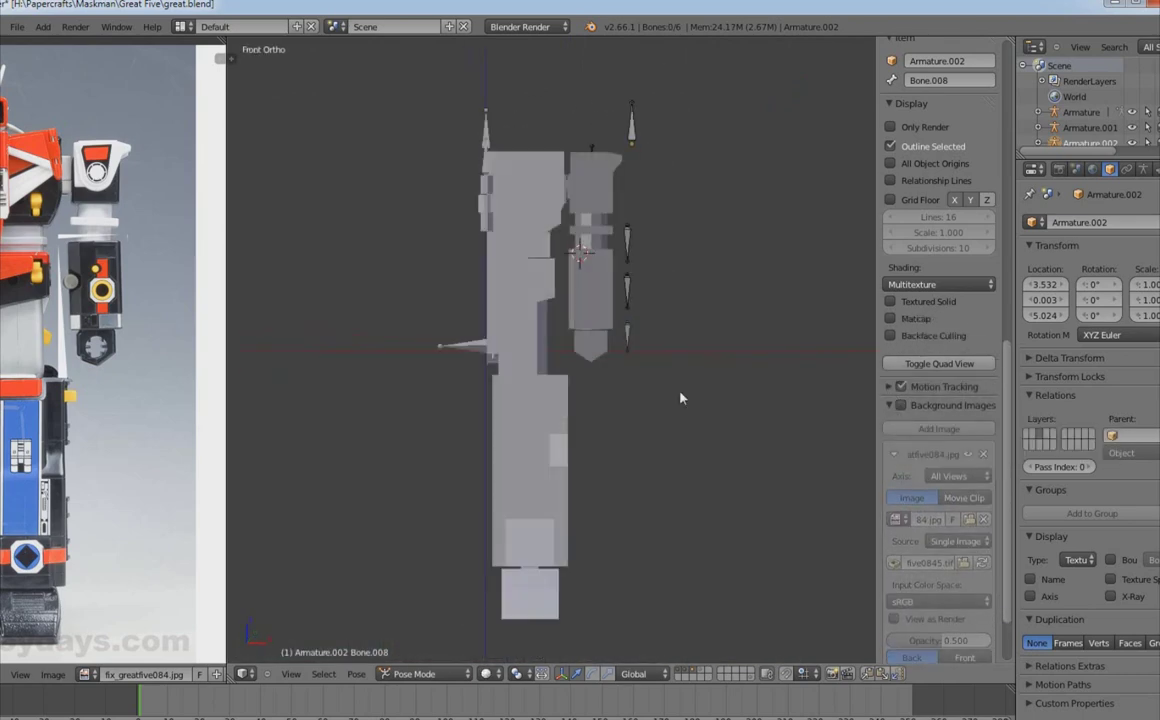
Step: Switch to the Great Five image folder and open fix_greatfive0845 and 2.4.png in Photoshop
key("alt+Tab")
scroll(733, 340, "down", 2)
double_click(870, 395)
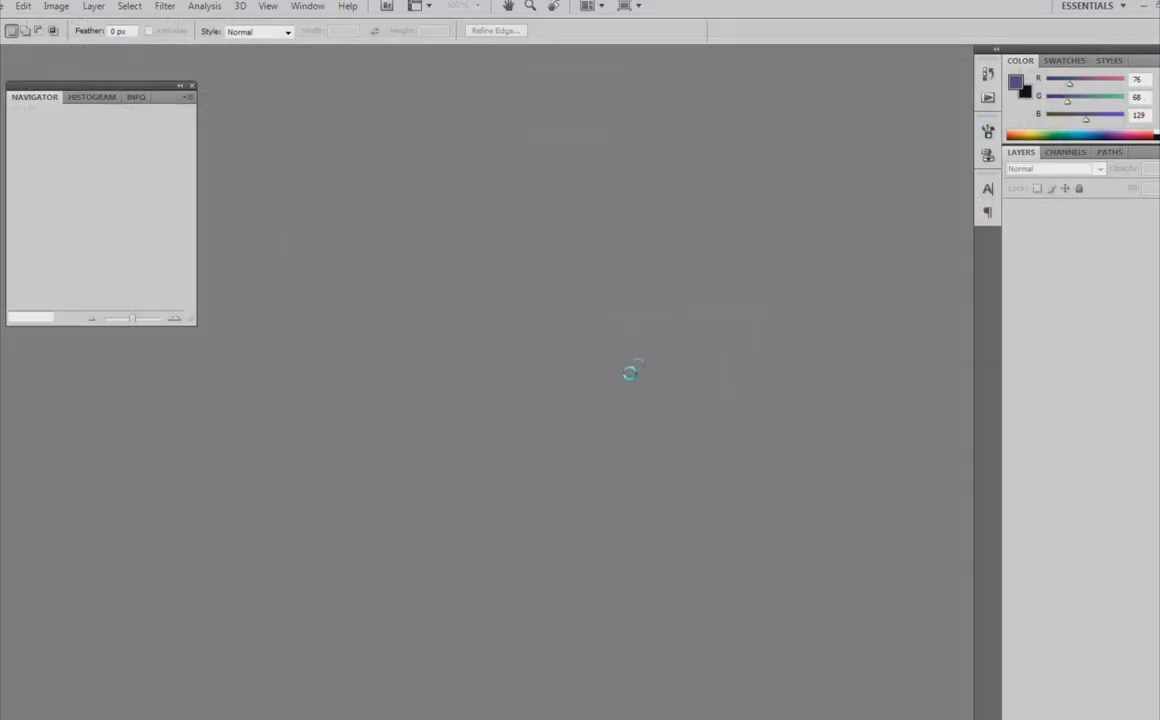
key("alt+Tab")
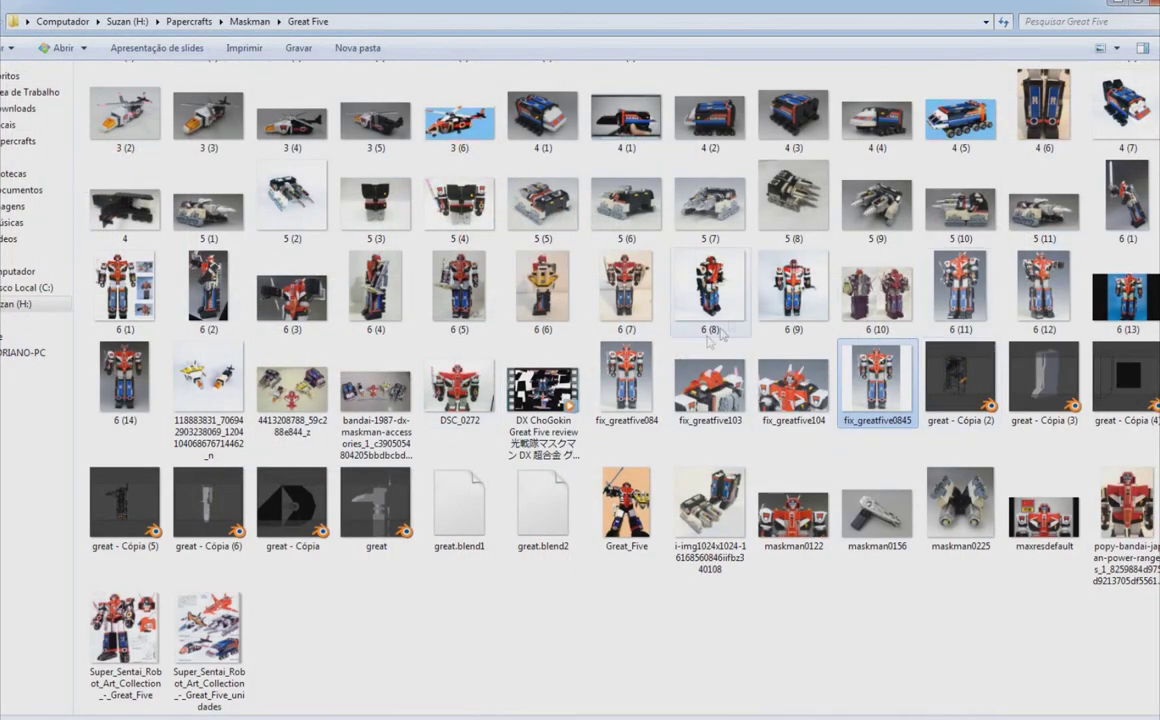
scroll(706, 342, "up", 3)
double_click(958, 194)
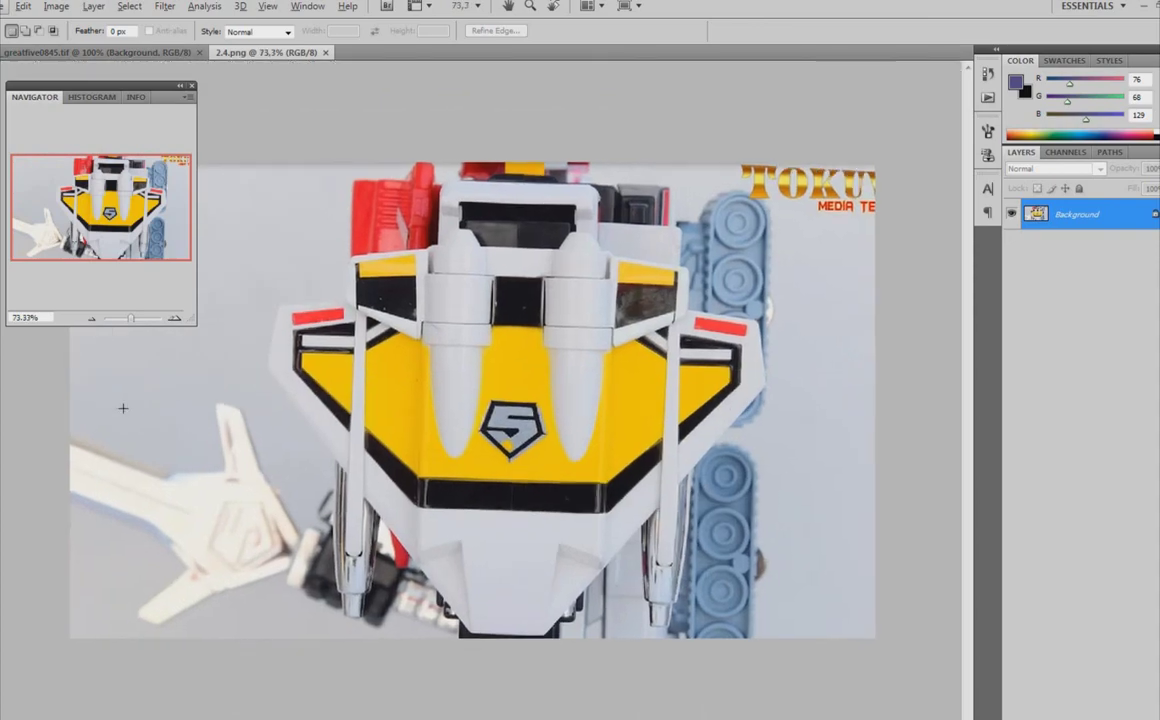
Step: Show rulers, place a vertical guide through the emblem in 2.4.png and rotate the picture to straighten it against the guide
key("ctrl+r")
left_click_drag(4, 460, 529, 460)
key("ctrl+0")
key("ctrl+a")
key("ctrl+t")
left_click_drag(810, 116, 840, 160)
key("Return")
scroll(558, 469, "up", 2, "alt")
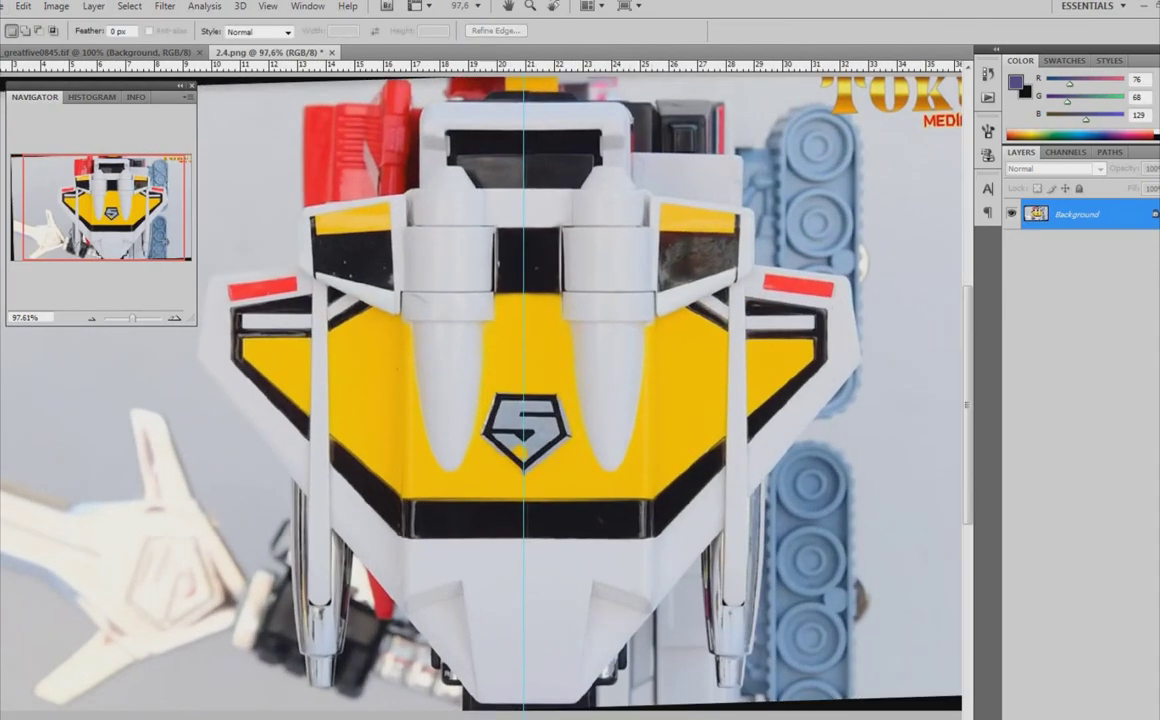
Step: Add a new layer to the straightened 2.4.png picture
scroll(380, 347, "up", 4, "alt")
key("ctrl+shift+n")
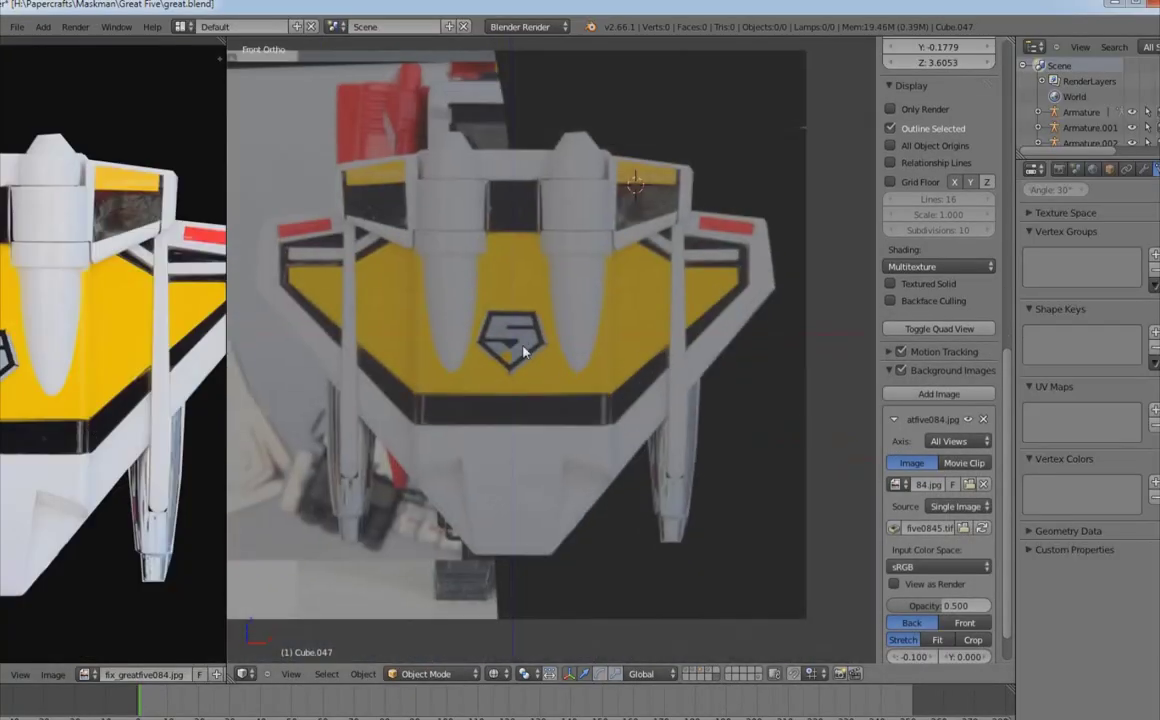
Step: Switch to Blender and add a cube centred on the chest emblem in front view
key("space")
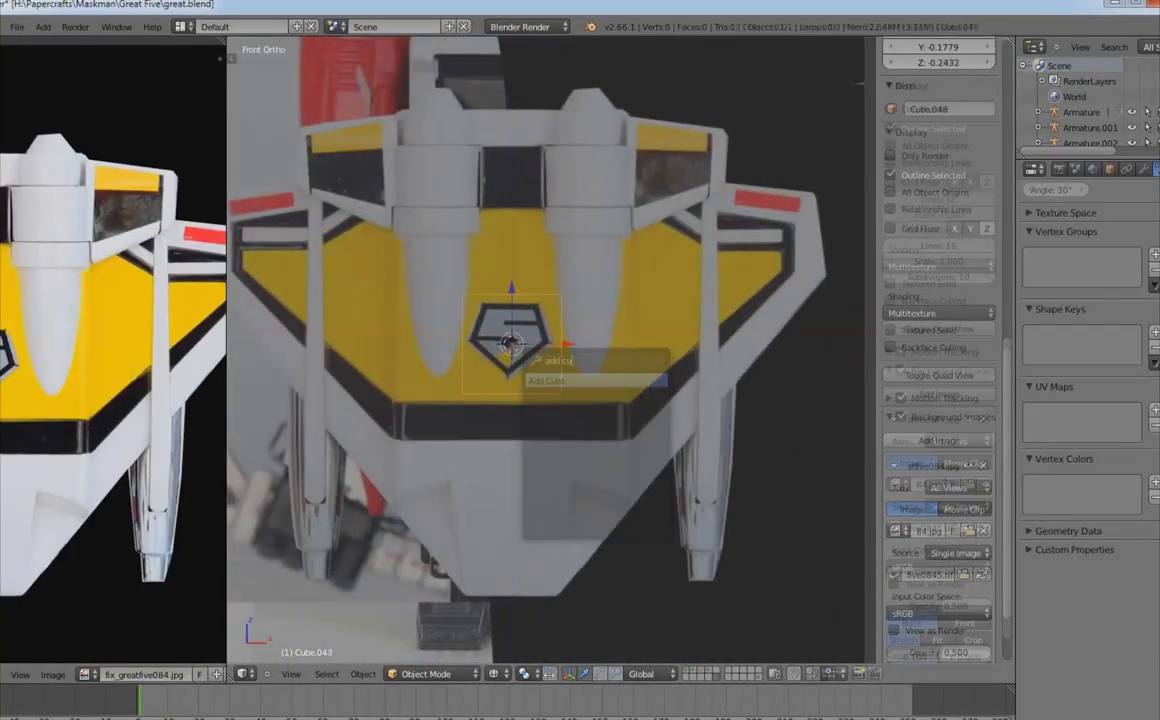
type("add cu")
key("Return")
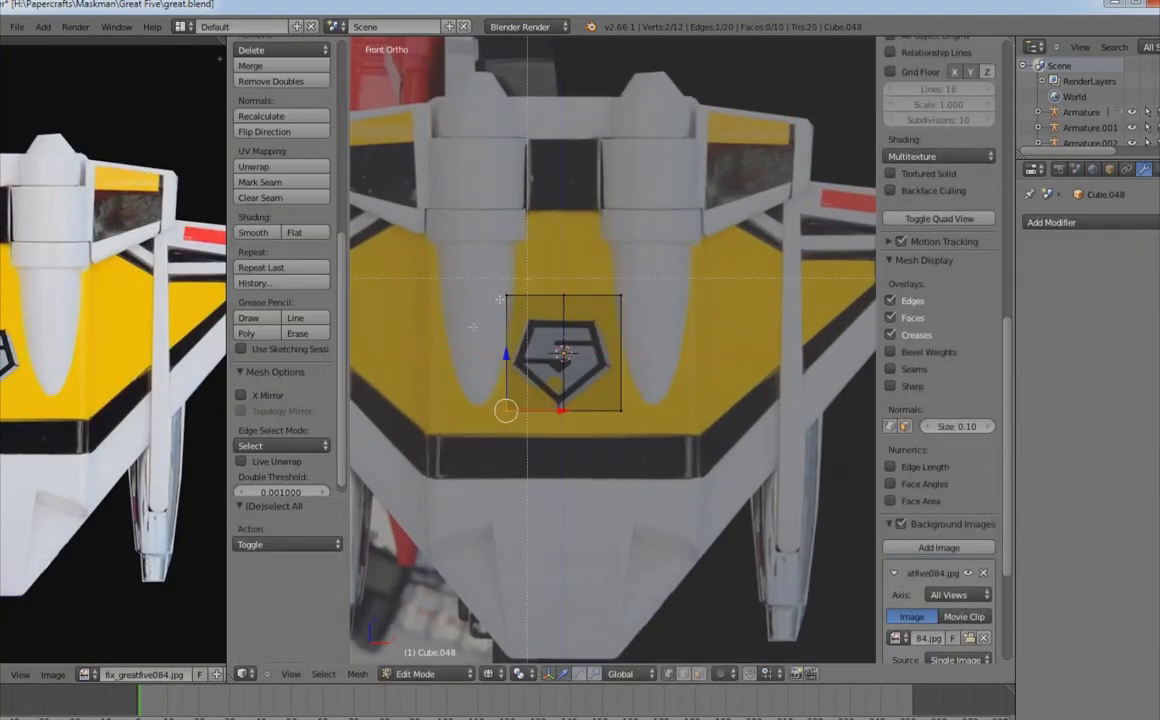
Step: Delete one half of the cube and add a Mirror modifier to rebuild it across X
key("x")
left_click(414, 338)
left_click(1140, 222)
left_click(808, 375)
Step: Move the half box's lower vertices down along Z to match the central chest block in the reference
key("g")
key("z")
left_click(618, 392)
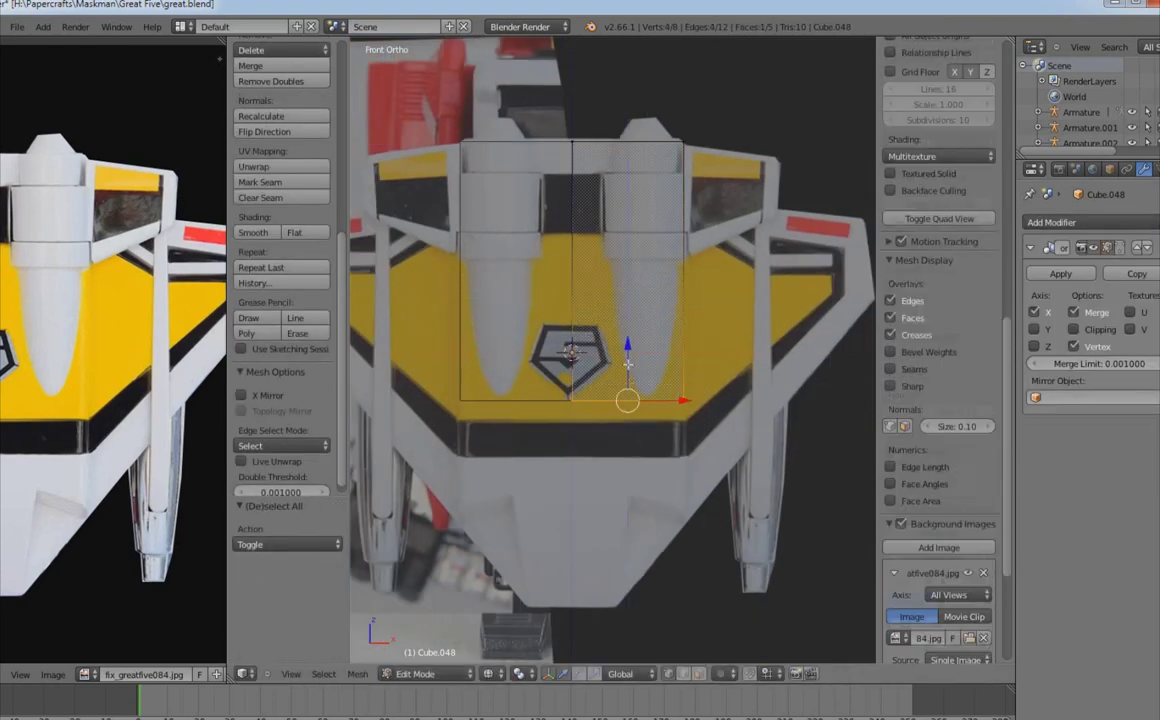
key("a")
middle_click_drag(642, 531, 660, 470)
Step: Subdivide the front edge above the tapered nose and move the divided edge upward to outline the side recess
key("space")
type("x")
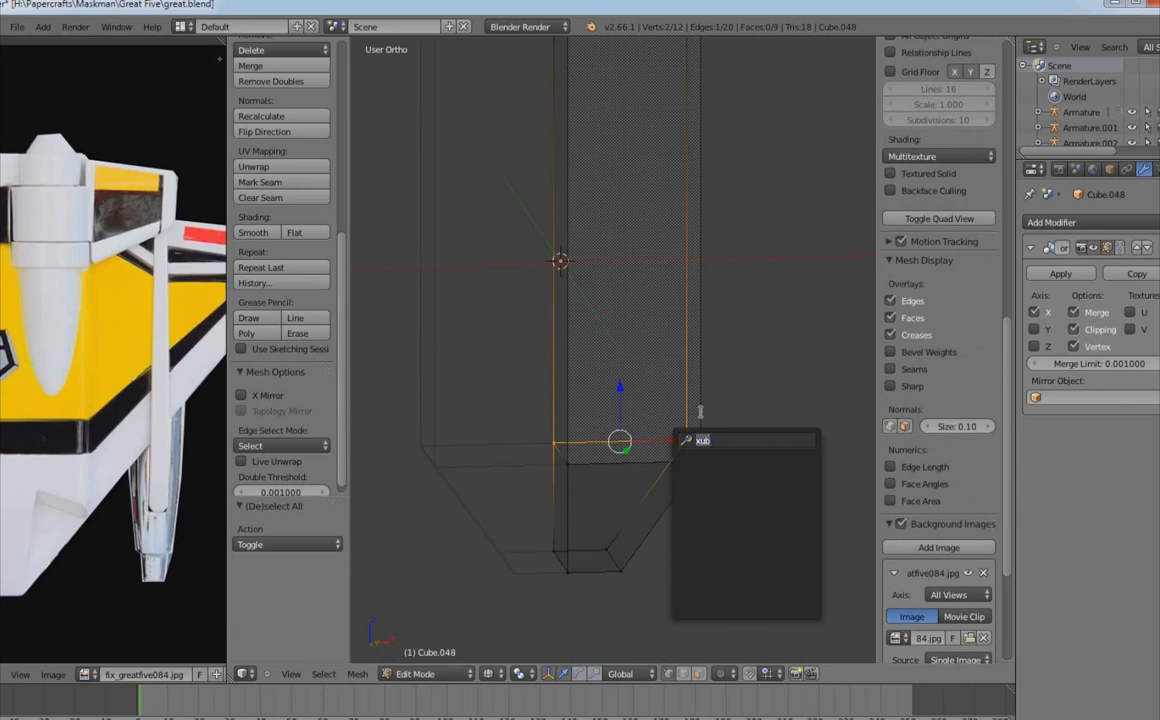
key("Return")
key("a")
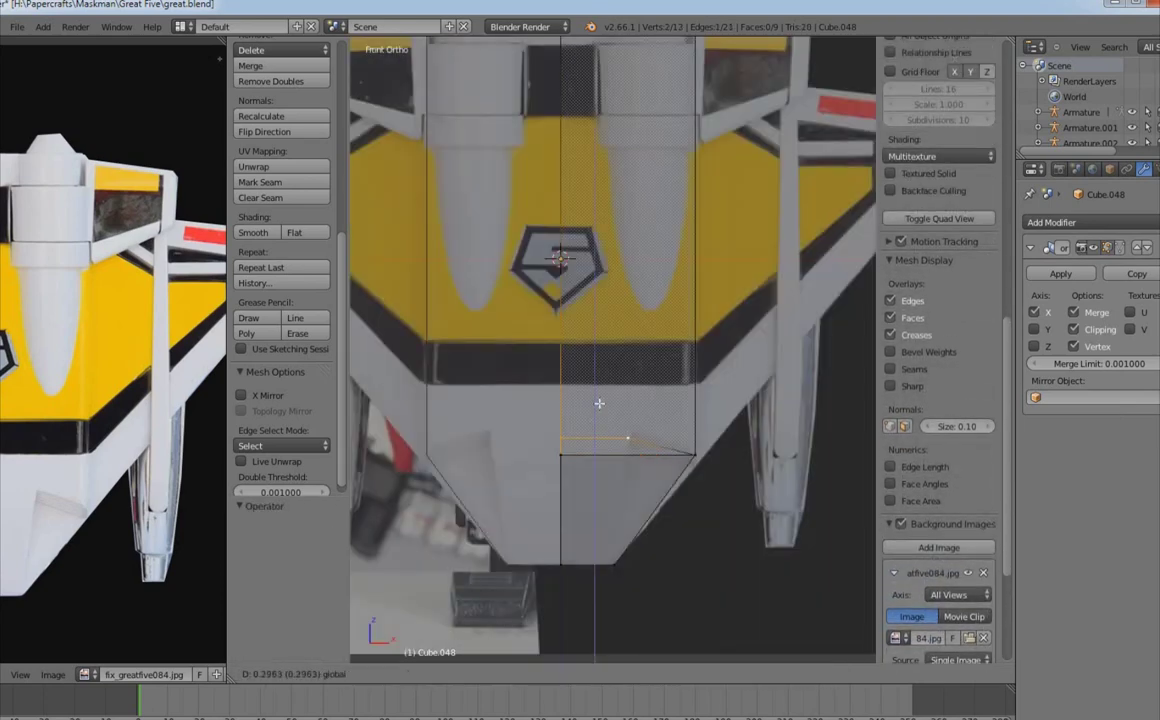
key("z")
right_click(540, 394)
mouse_move(560, 420)
middle_mouse_down()
mouse_move(640, 420)
mouse_move(560, 430)
middle_mouse_up()
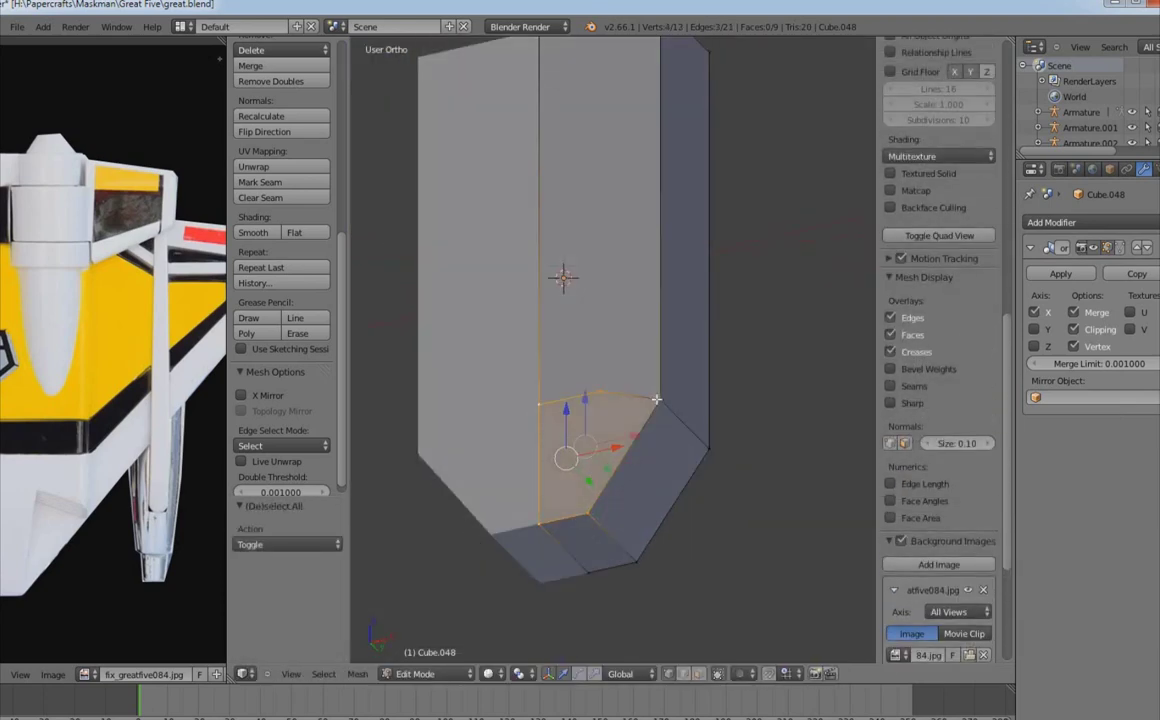
Step: Delete the tapered lower front face, rework that area into narrower panels, and delete the large front face above it
key("x")
left_click(540, 526)
scroll(598, 505, "down", 4)
middle_click_drag(598, 505, 540, 500)
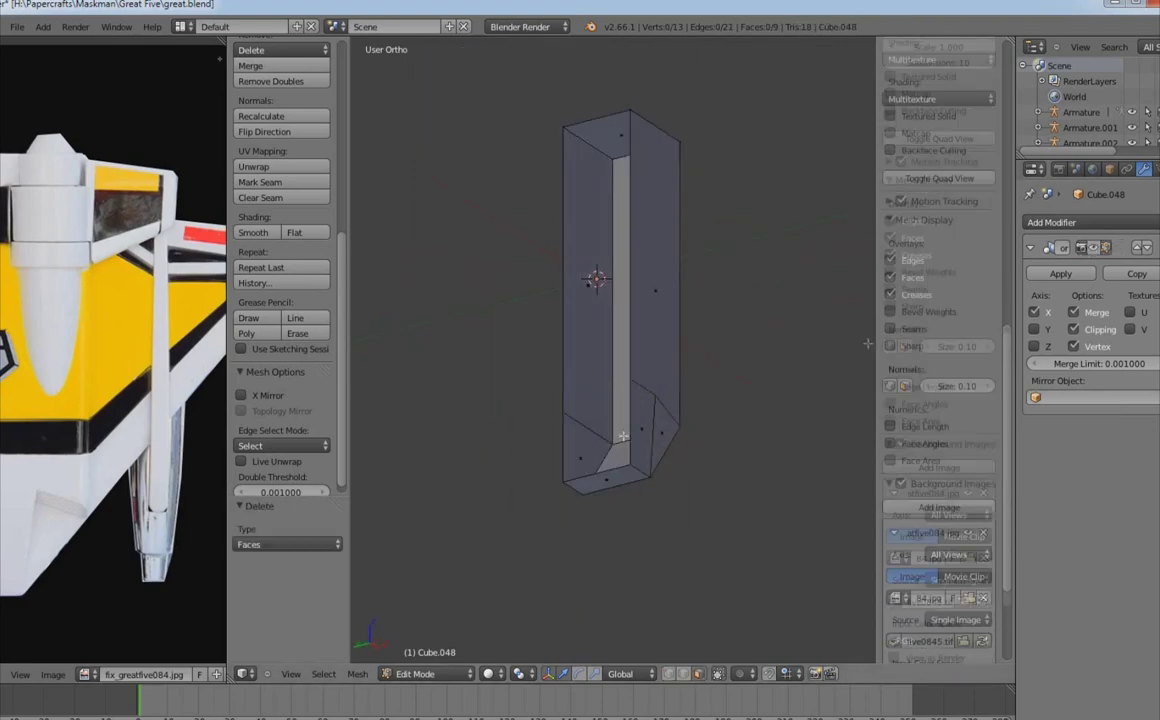
scroll(509, 504, "up", 5)
key("alt+Tab")
key("alt+Tab")
key("ctrl+r")
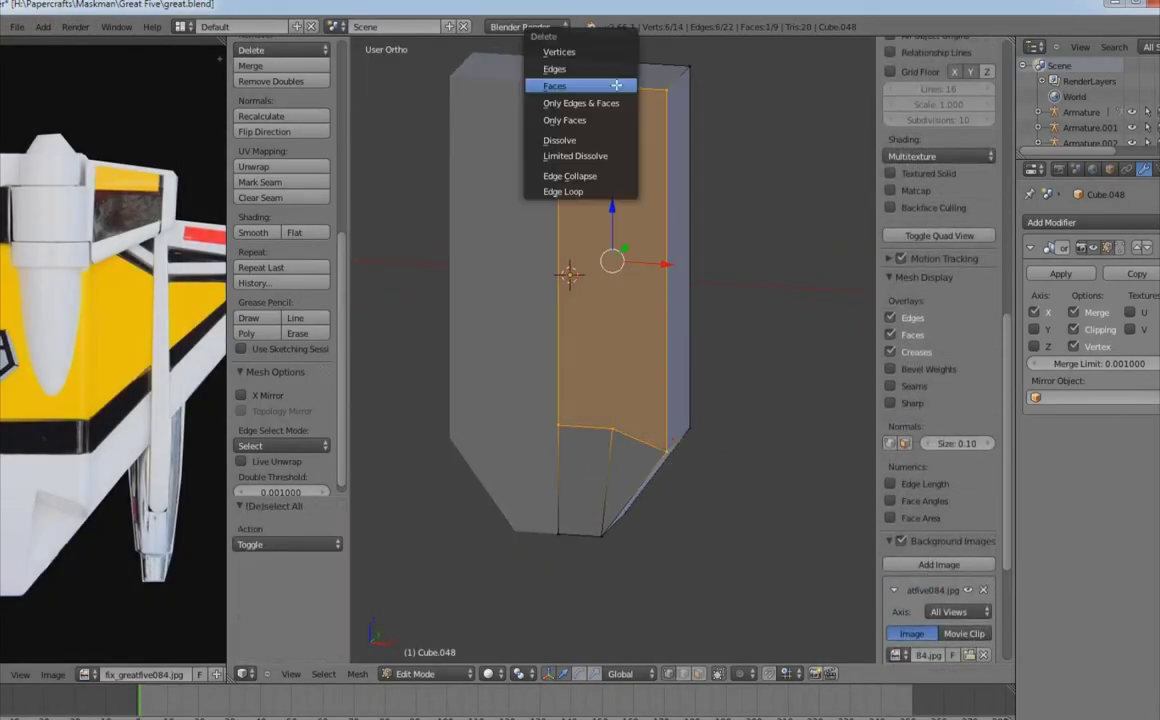
left_click(616, 86)
scroll(583, 385, "up", 3)
Step: Check the jet-mode photo 2 (7).jpg and refill the chest block's front with separate vertical panels
key("alt+Tab")
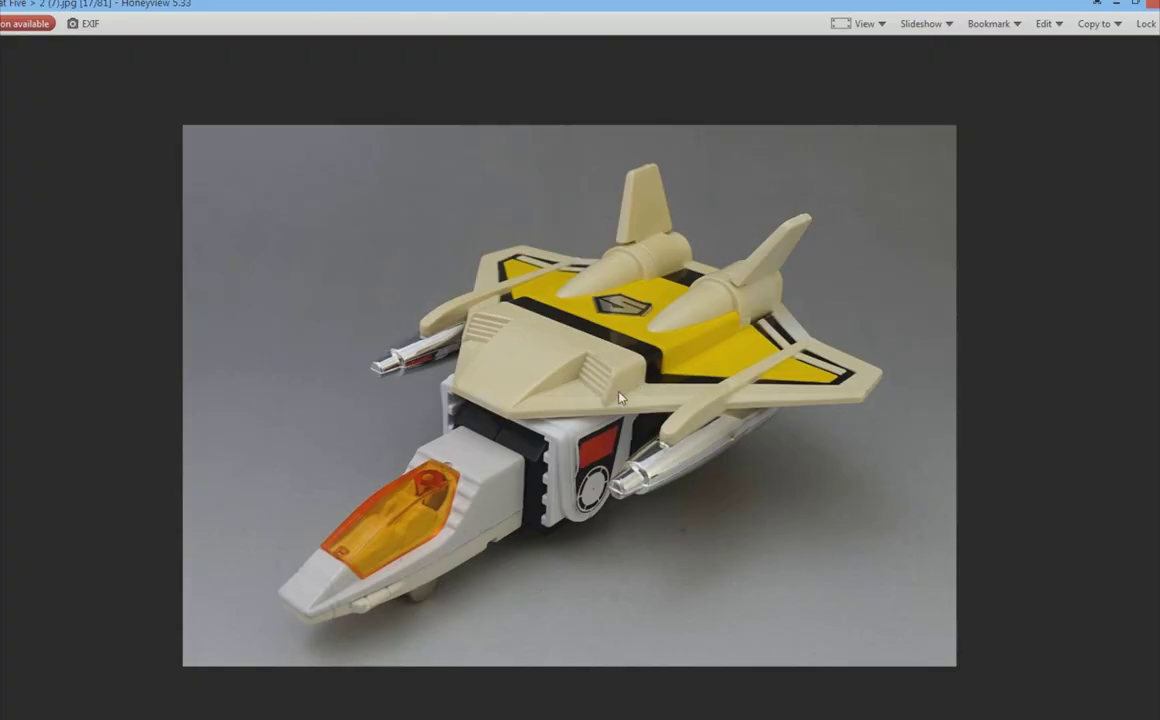
key("alt+Tab")
left_click(583, 493)
key("a")
scroll(656, 548, "down", 2)
middle_click_drag(656, 548, 572, 350)
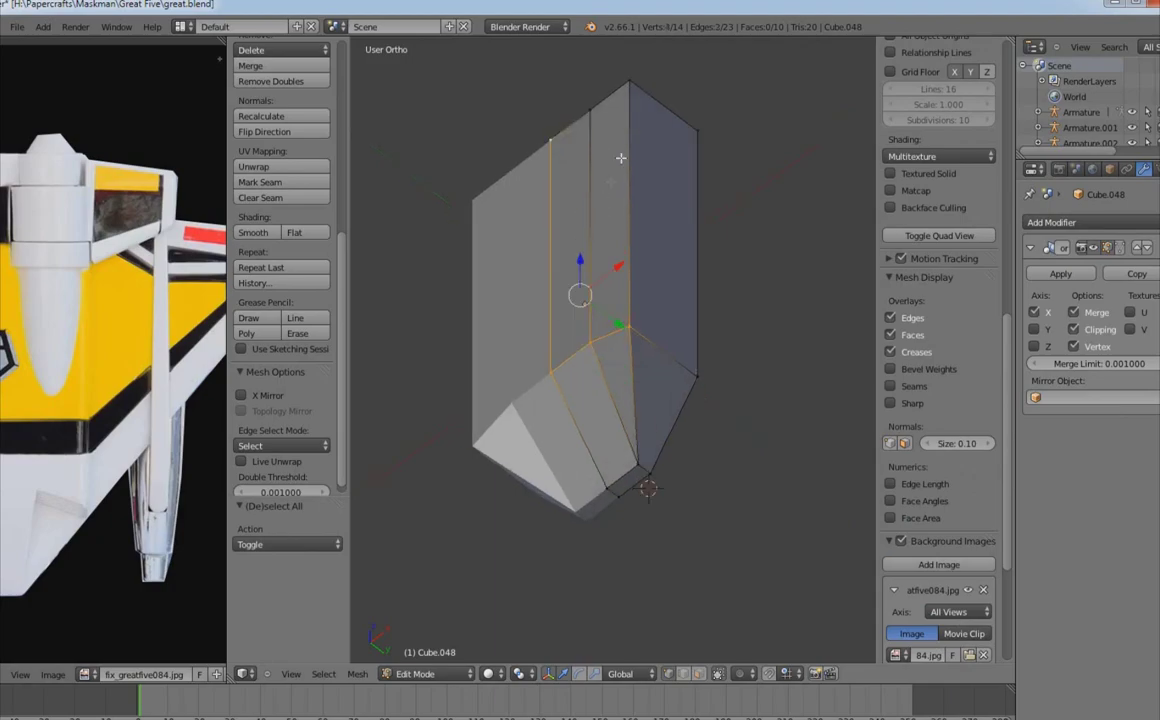
Step: Compare the chest block with the jet-mode photo, examining the nose recess and the depth of the side
key("alt+Tab")
key("alt+Tab")
key("alt+Tab")
key("alt+Tab")
scroll(657, 505, "down", 2)
key("alt+Tab")
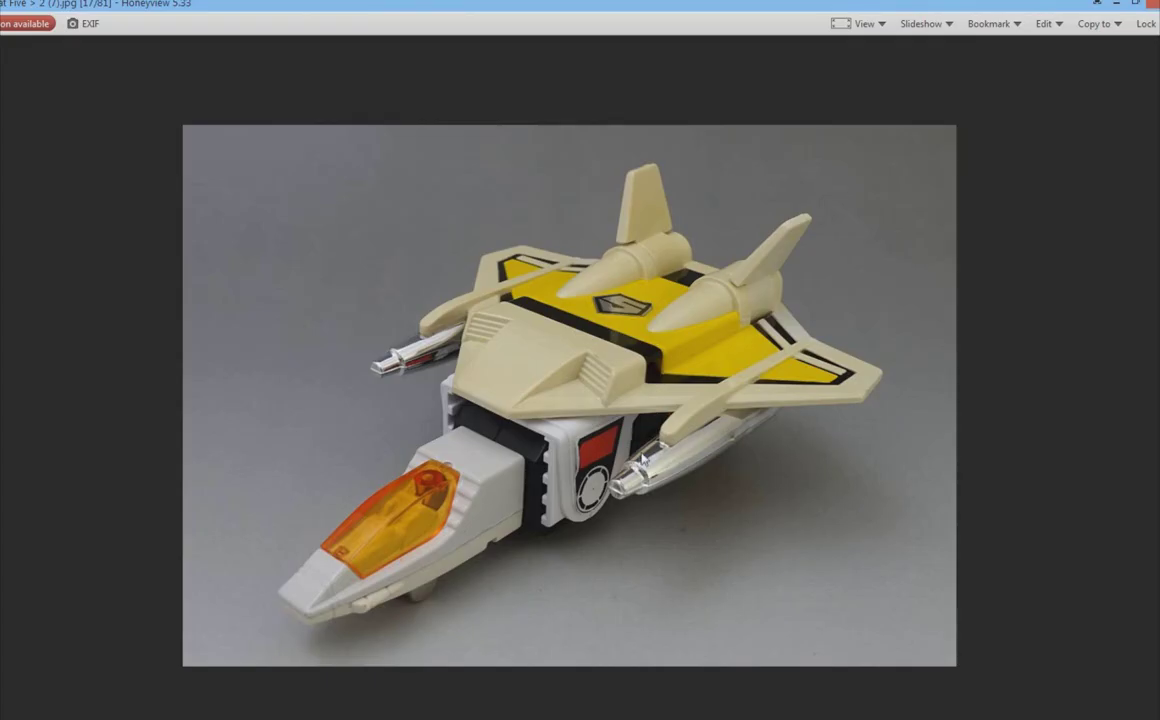
key("alt+Tab")
key("alt+Tab")
key("alt+Tab")
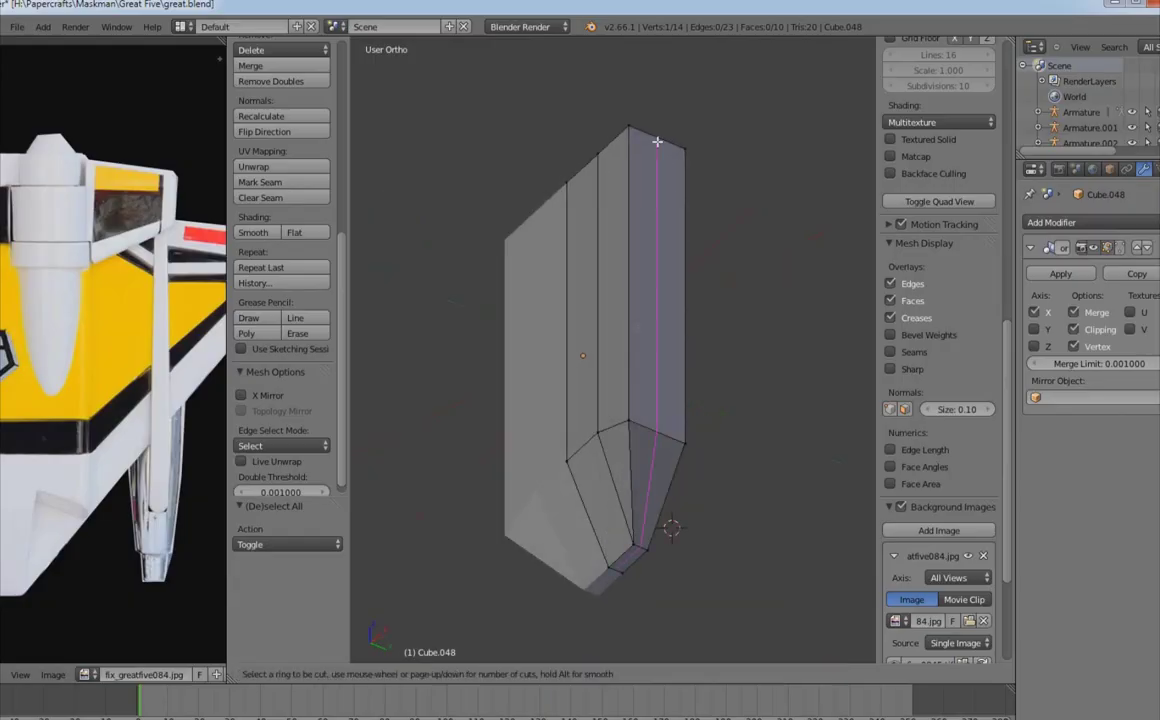
Step: Cut a lengthwise loop in the block's side and extrude its rear strip outward twice along X, about 1.67 and 2.1 units, shaping the wing
right_click(692, 437, "alt")
key("KP_1")
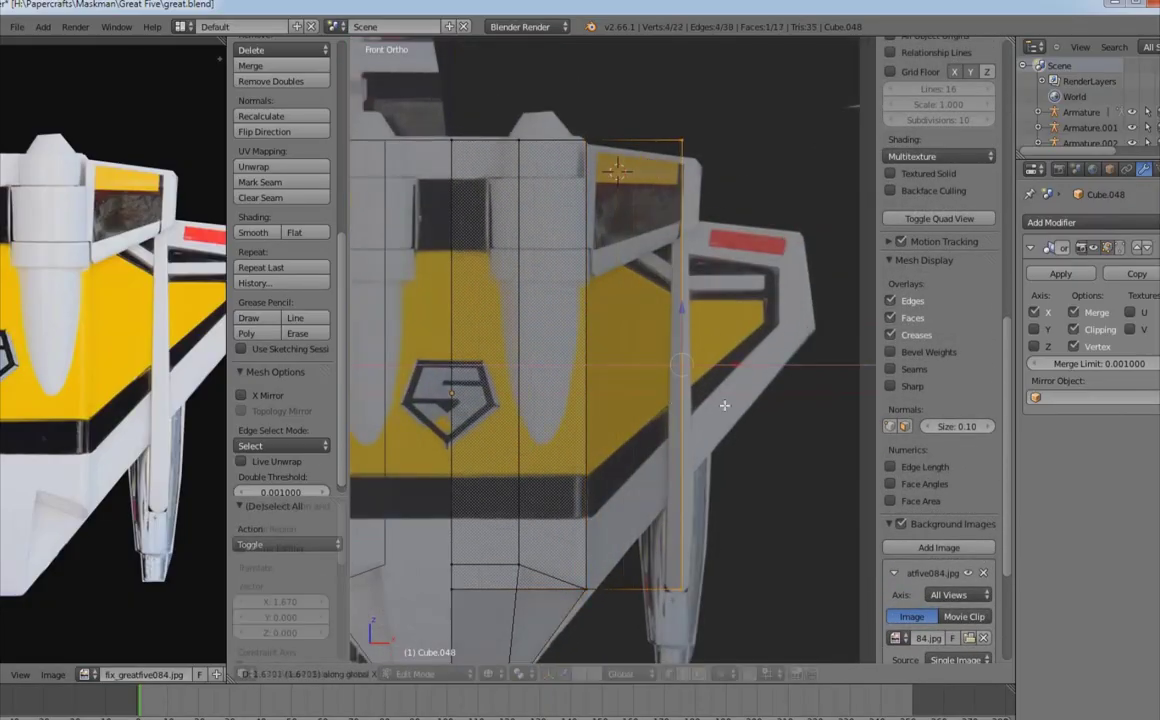
key("alt+Tab")
key("alt+Tab")
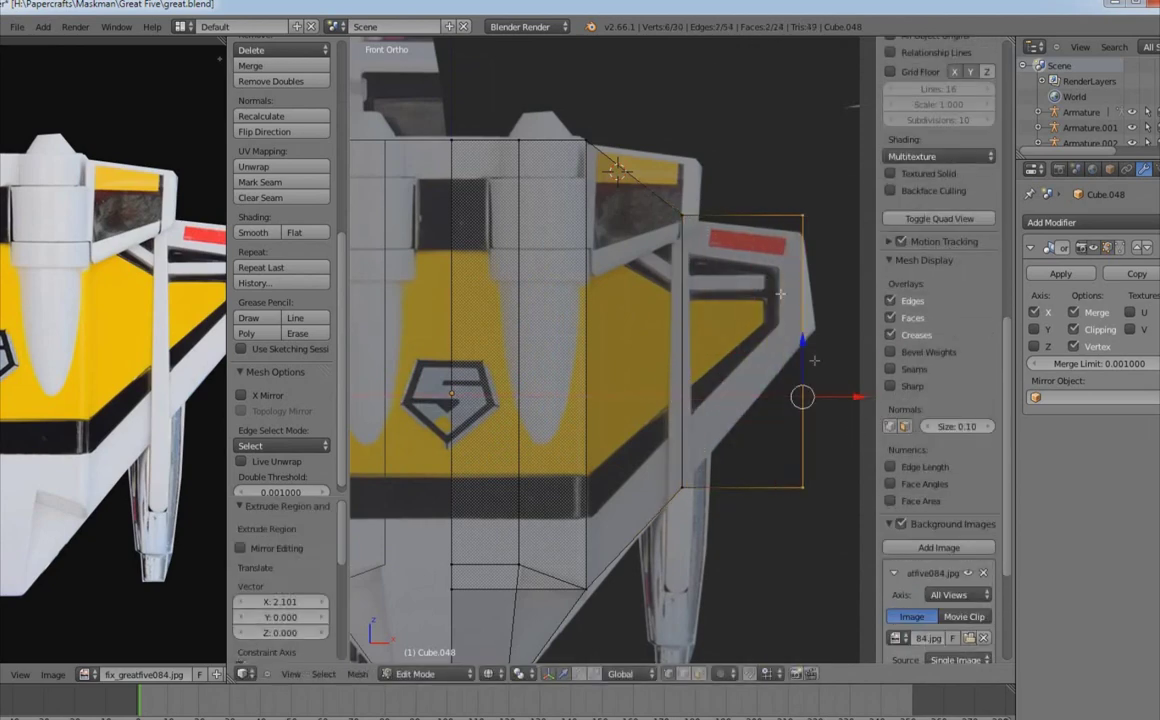
middle_click_drag(810, 402, 624, 518)
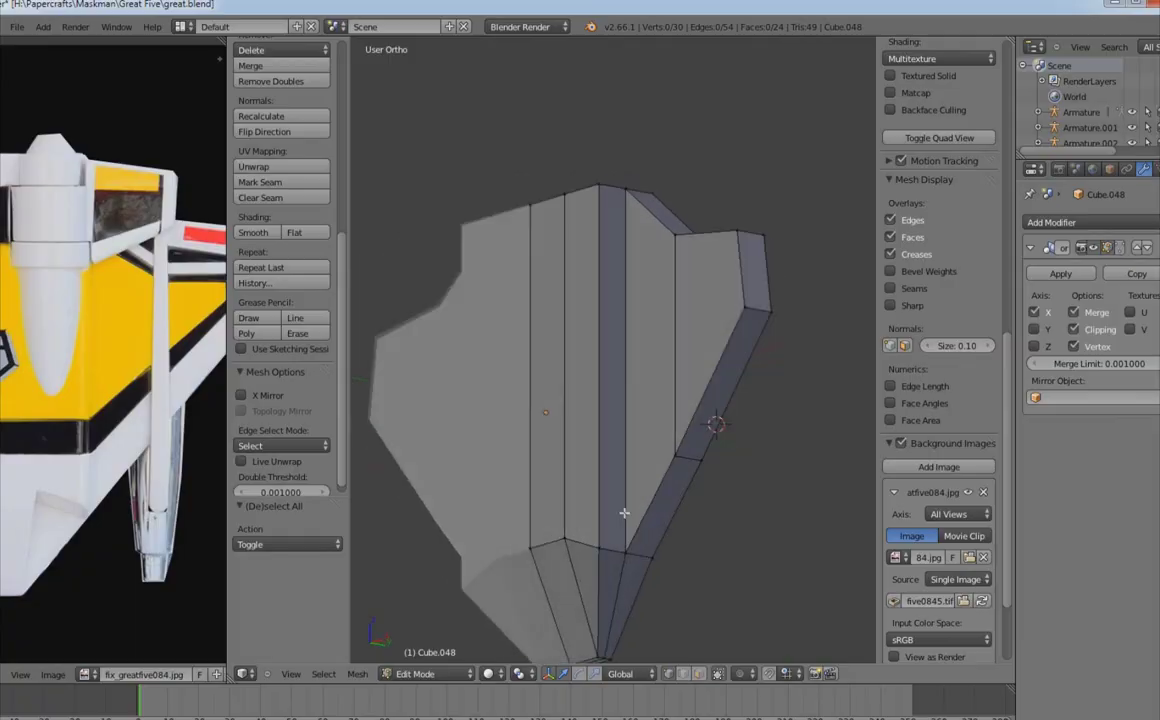
Step: Compare the winged body with the jet-mode photo and examine the recess beside the nose from several angles
key("alt+Tab")
key("alt+Tab")
scroll(629, 455, "up", 2)
key("alt+Tab")
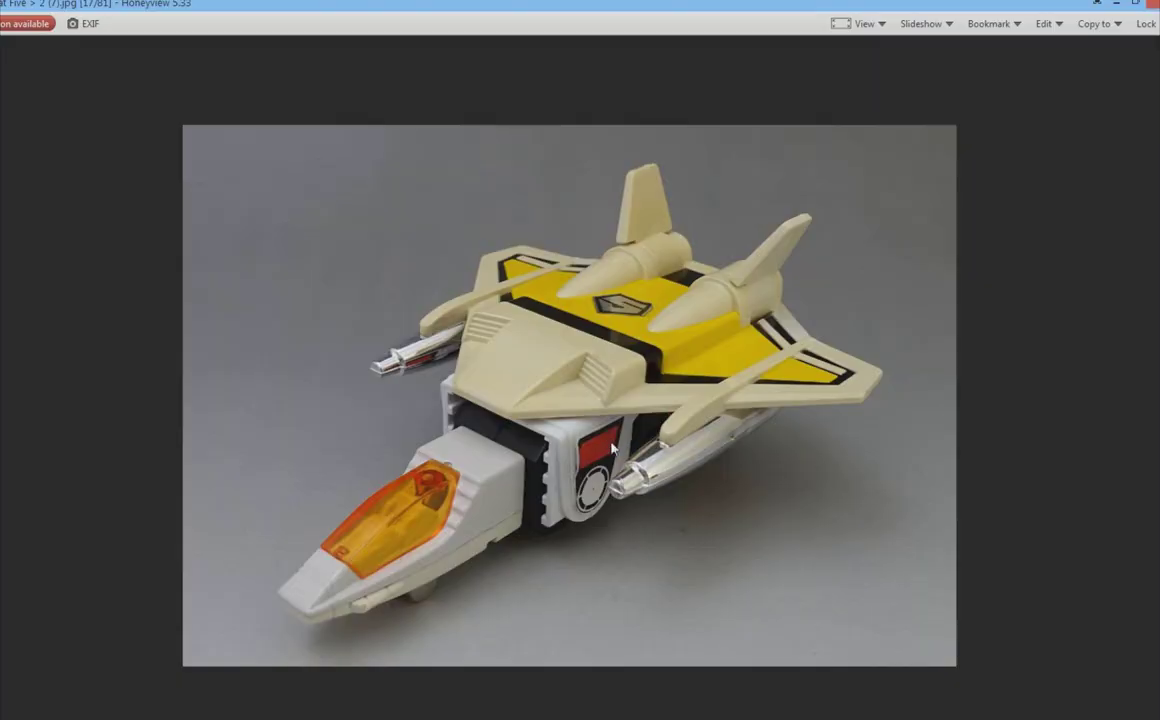
key("alt+Tab")
middle_click_drag(600, 505, 605, 425)
key("KP_1")
scroll(564, 249, "up", 2)
middle_click_drag(564, 249, 611, 374)
Step: Delete and refill faces beside the nose to form the triangular recess
key("f")
key("a")
key("a")
key("x")
left_click(600, 494)
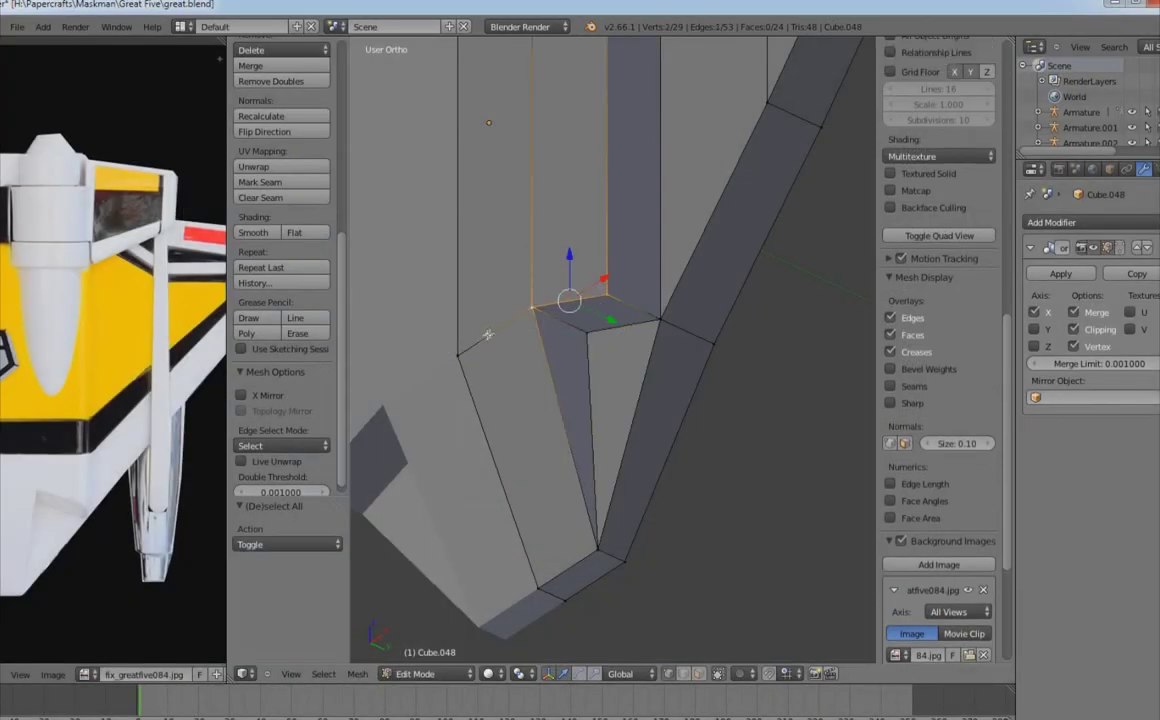
key("f")
Step: Move the upper edge and inner vertices of the nose recess along Z to match the front reference
key("KP_1")
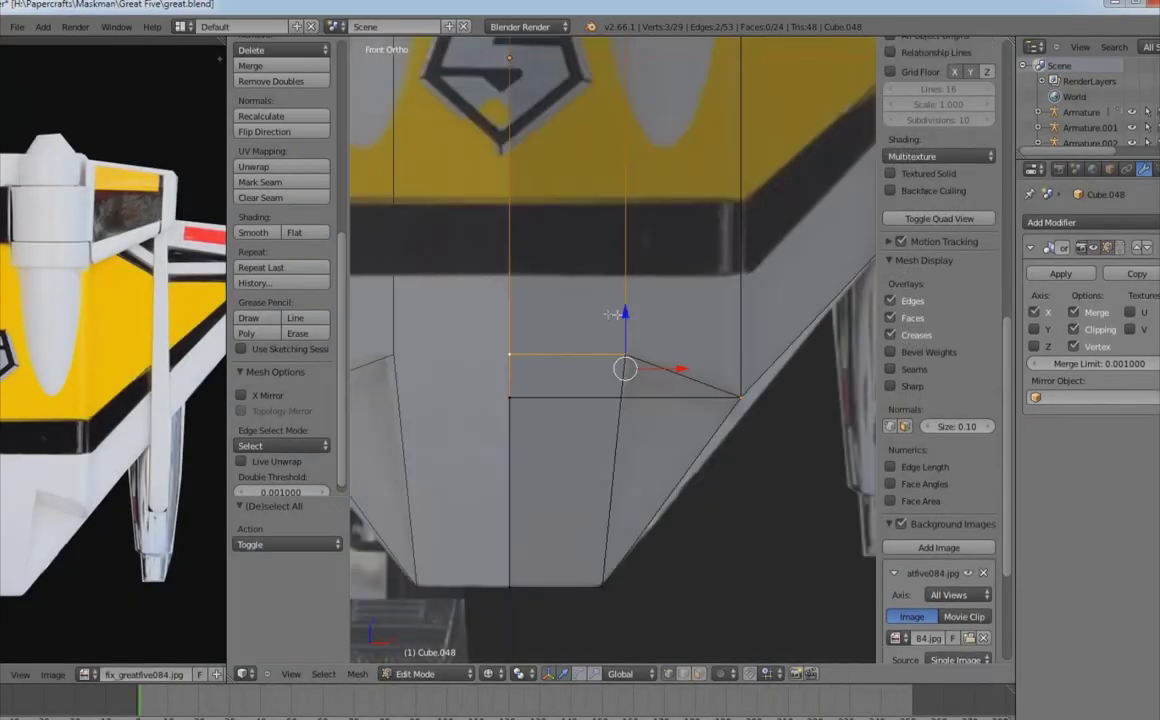
key("g")
key("z")
left_click(620, 400)
middle_click_drag(620, 400, 671, 418)
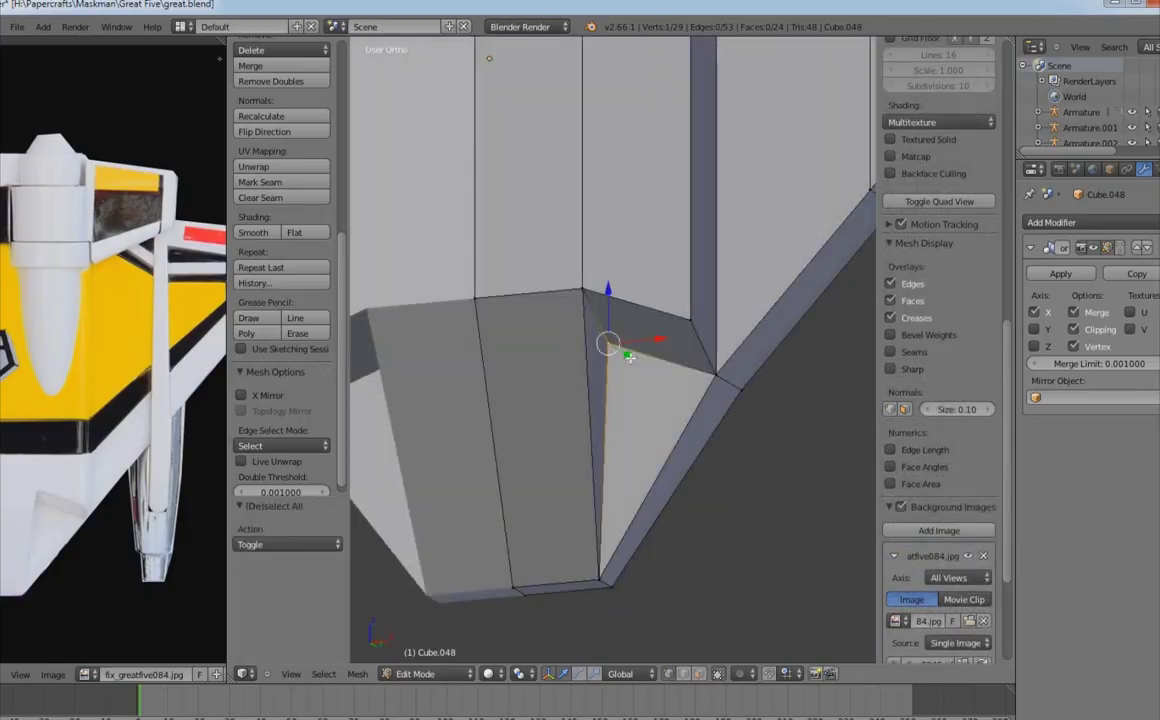
key("KP_1")
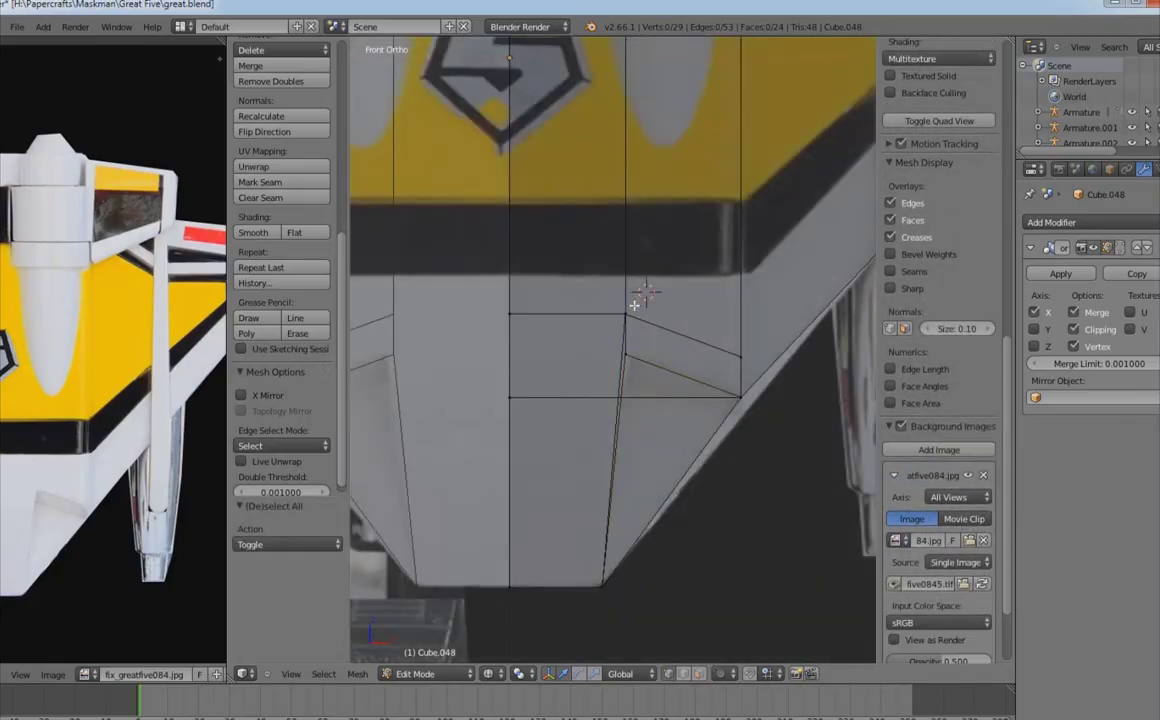
key("g")
key("z")
left_click(646, 291)
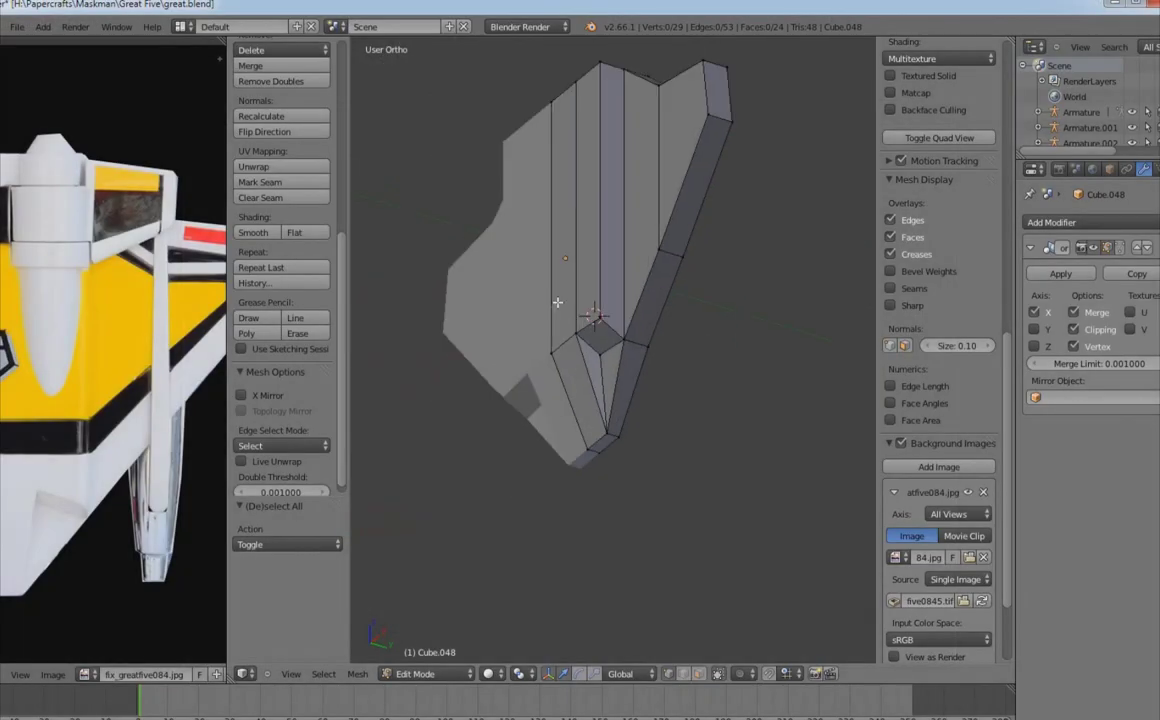
Step: Leave mesh editing, check the body against the photo and save over great.blend
key("Tab")
middle_click_drag(551, 303, 418, 588)
key("alt+Tab")
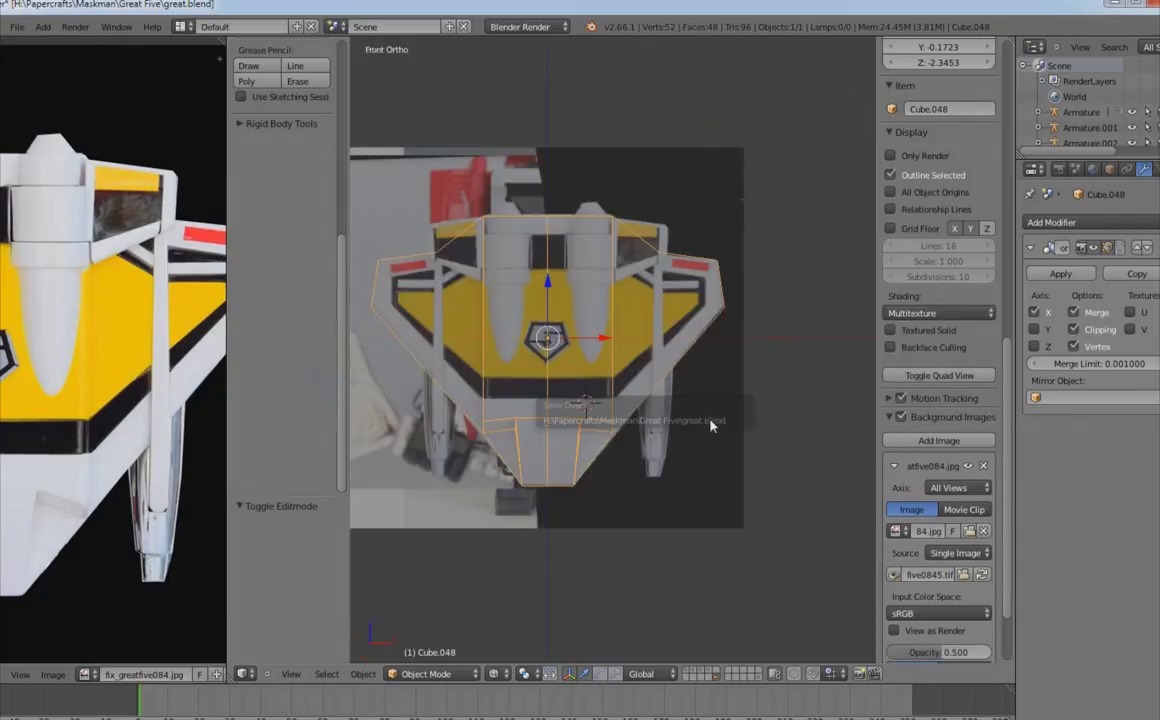
key("ctrl+s")
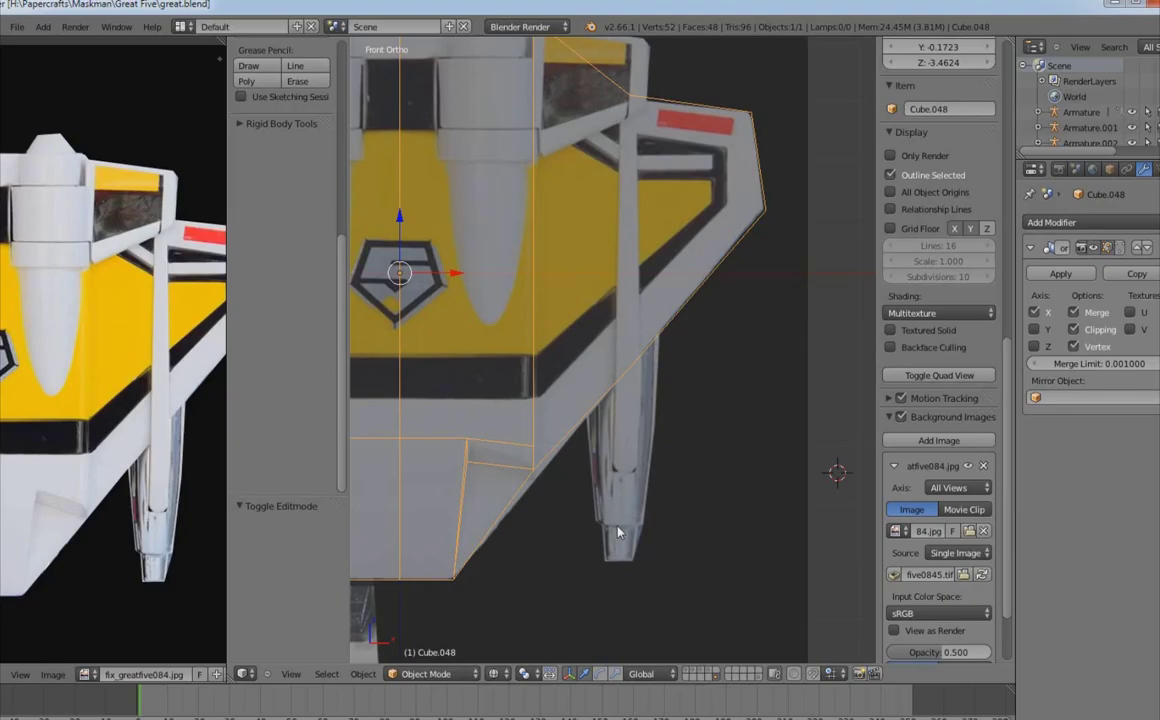
Step: Add an eight-sided cylinder with radius 1 and depth 2 to the body mesh at the wing cannon
key("Tab")
key("a")
key("space")
type("add c")
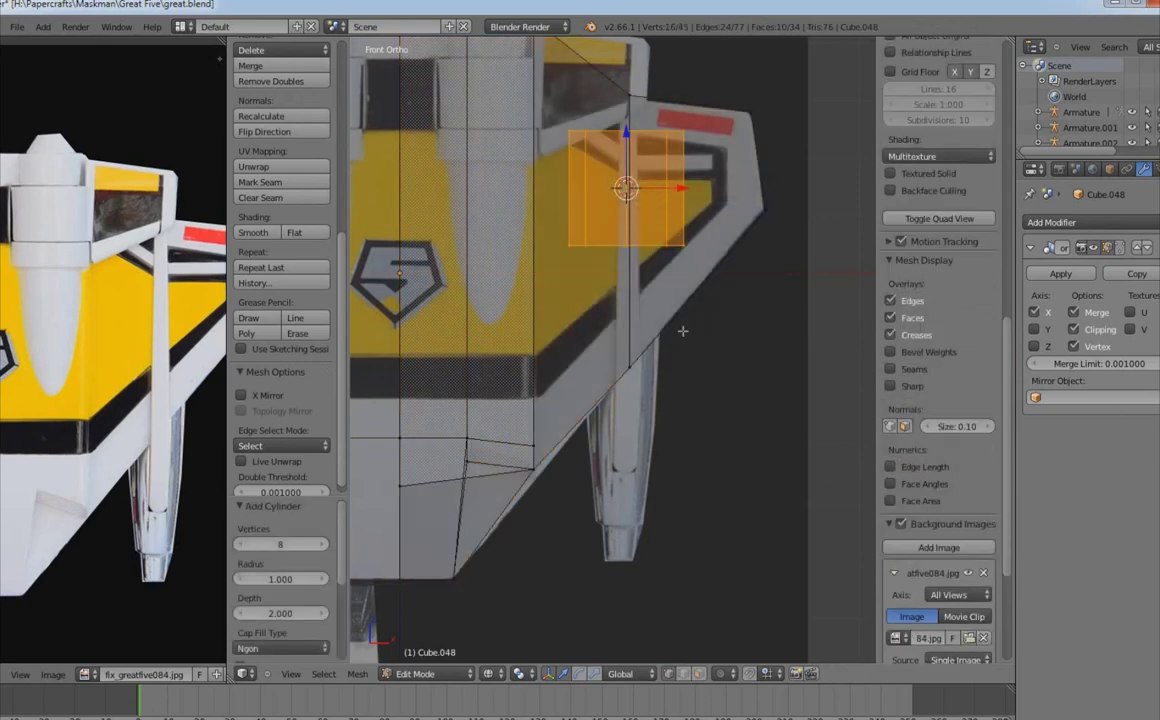
type("a")
Step: Fit the cylinder to the cannon's width, lower its bottom end about 3.35 units along Z and extrude a tapered tip
scroll(940, 300, "down", 3)
scroll(688, 290, "up", 2, "shift")
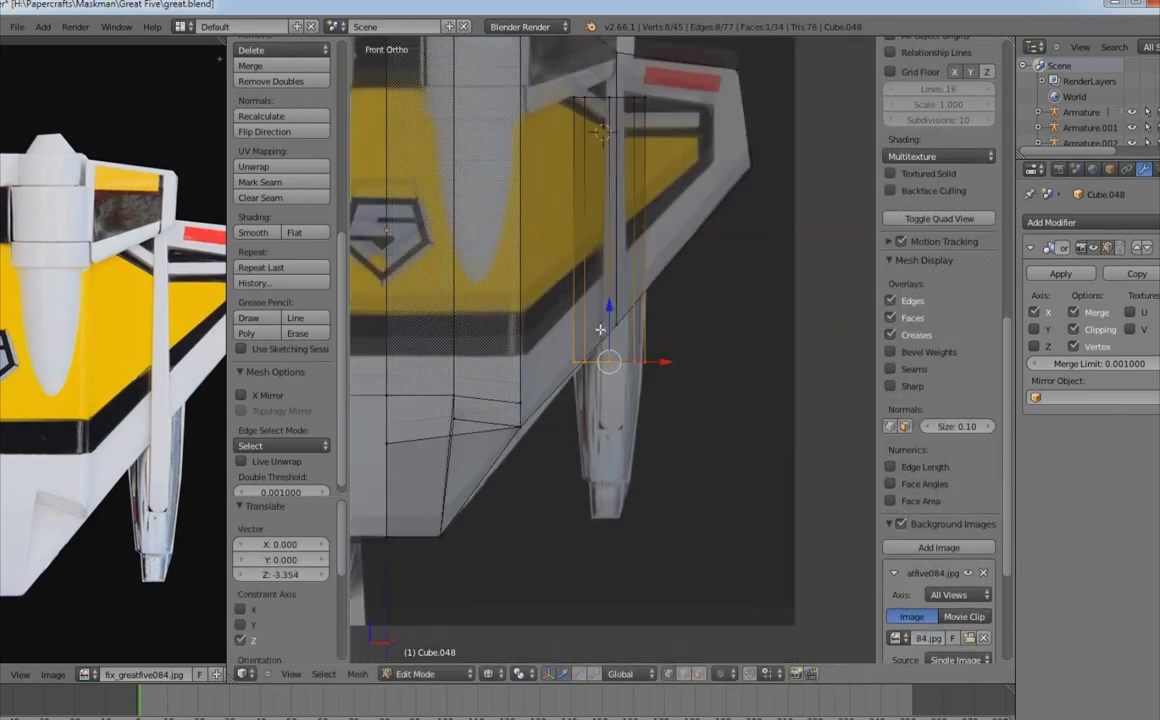
left_click(604, 521)
middle_click_drag(604, 521, 619, 184)
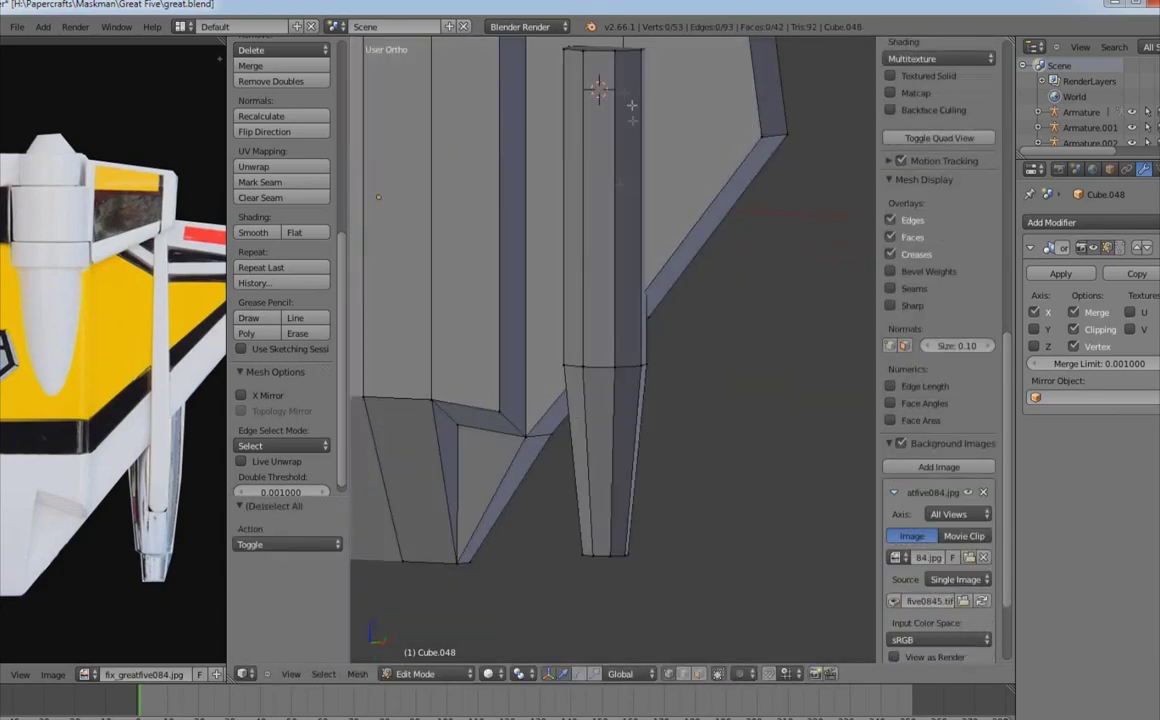
Step: Extrude and taper the cannon's upper end, and move the whole cannon about 1.67 units along Y behind the wing
key("alt+Tab")
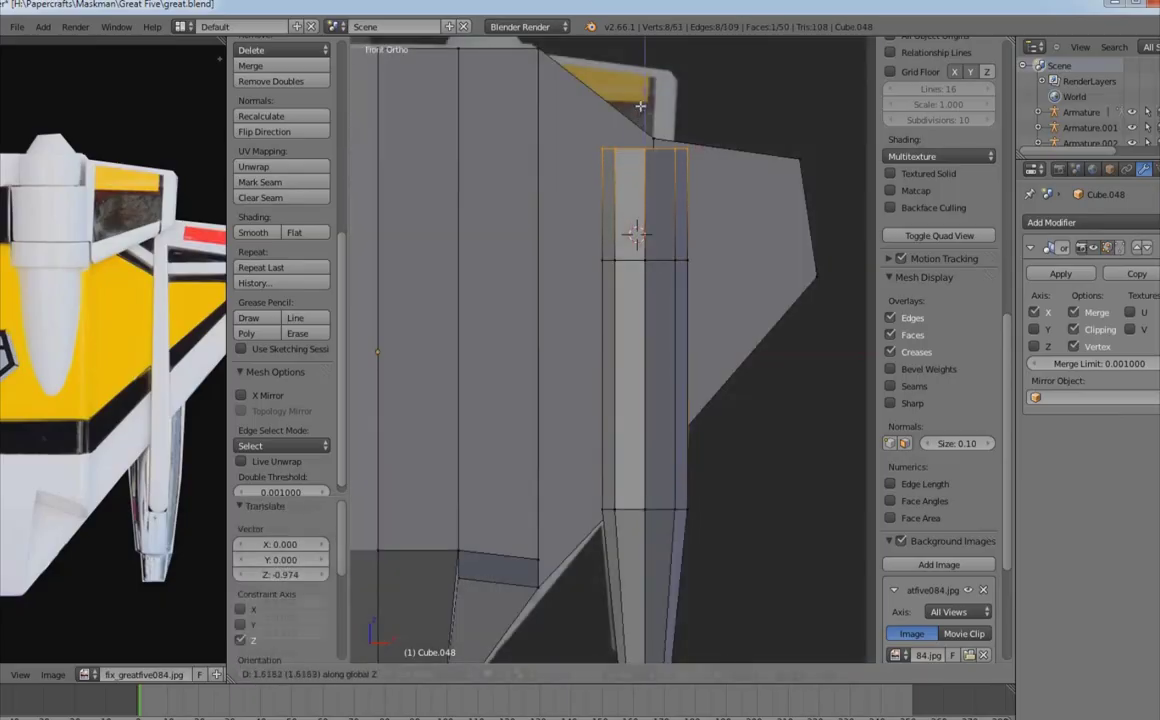
key("z")
middle_click_drag(672, 499, 570, 443)
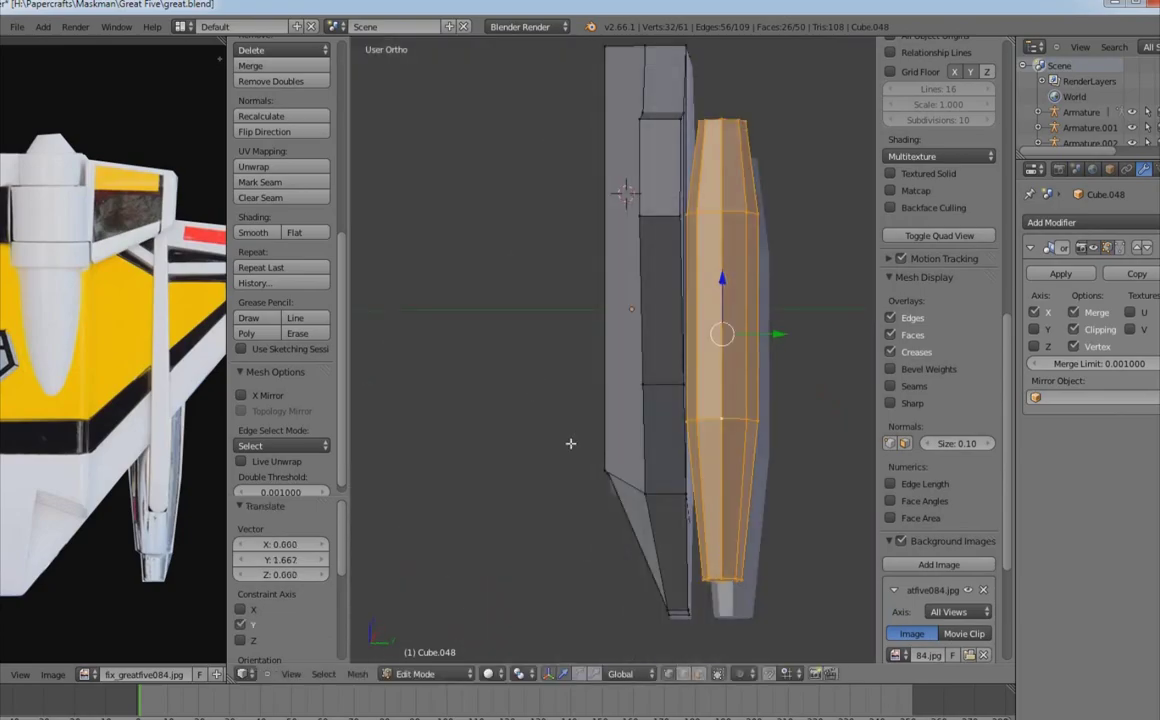
Step: Shift the cannon back about 0.43 units along Y, refine its place beneath the wing and leave mesh editing
key("KP_1")
key("alt+Tab")
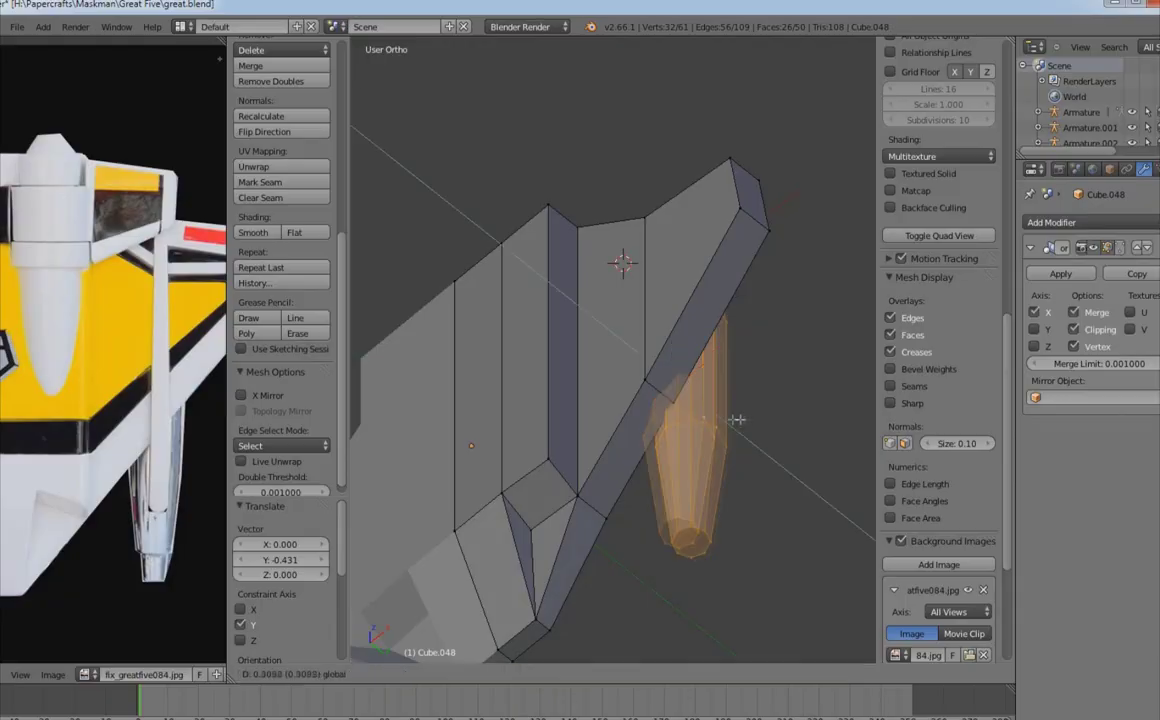
key("KP_1")
key("a")
middle_click_drag(667, 518, 589, 450)
key("Tab")
Step: Close the body's open side with a face where the outer wing is split off, and duplicate that face
key("alt+Tab")
key("Right")
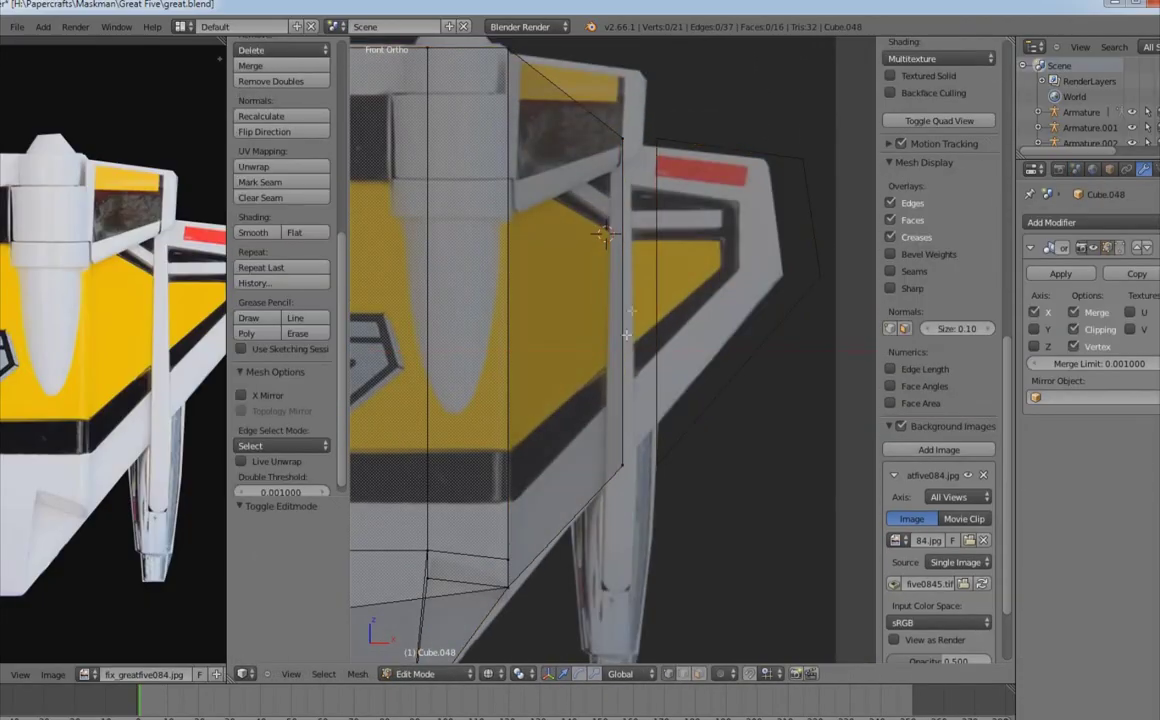
key("a")
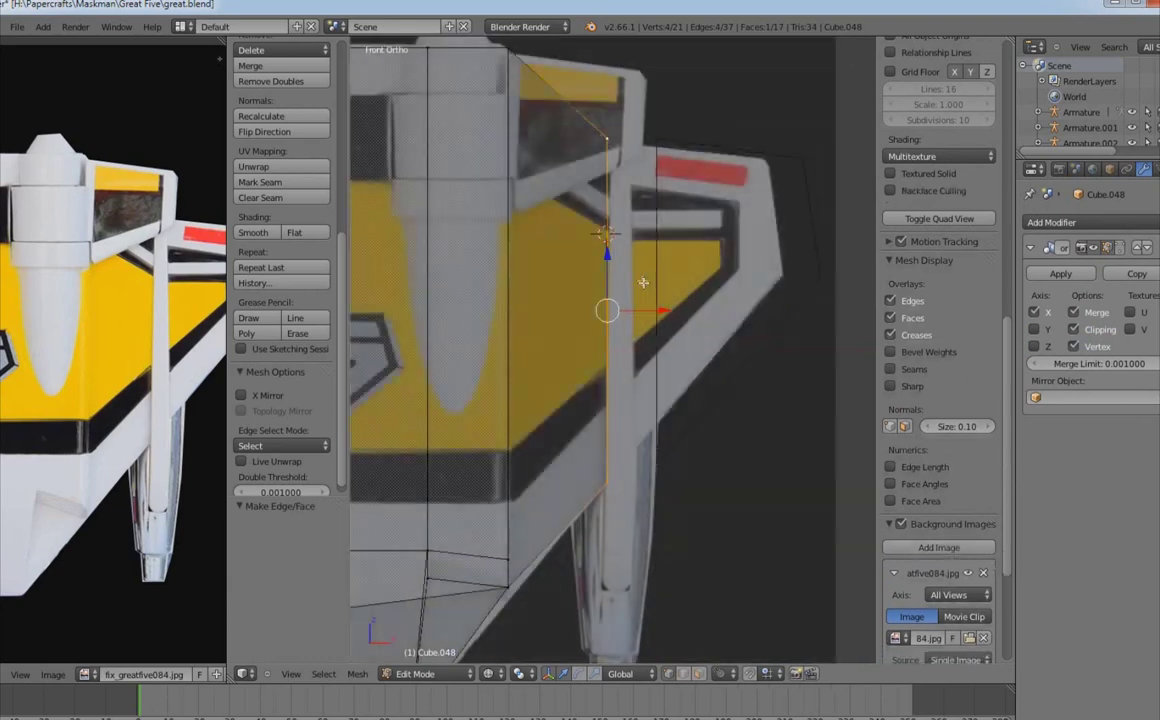
key("shift+d")
left_click(648, 276)
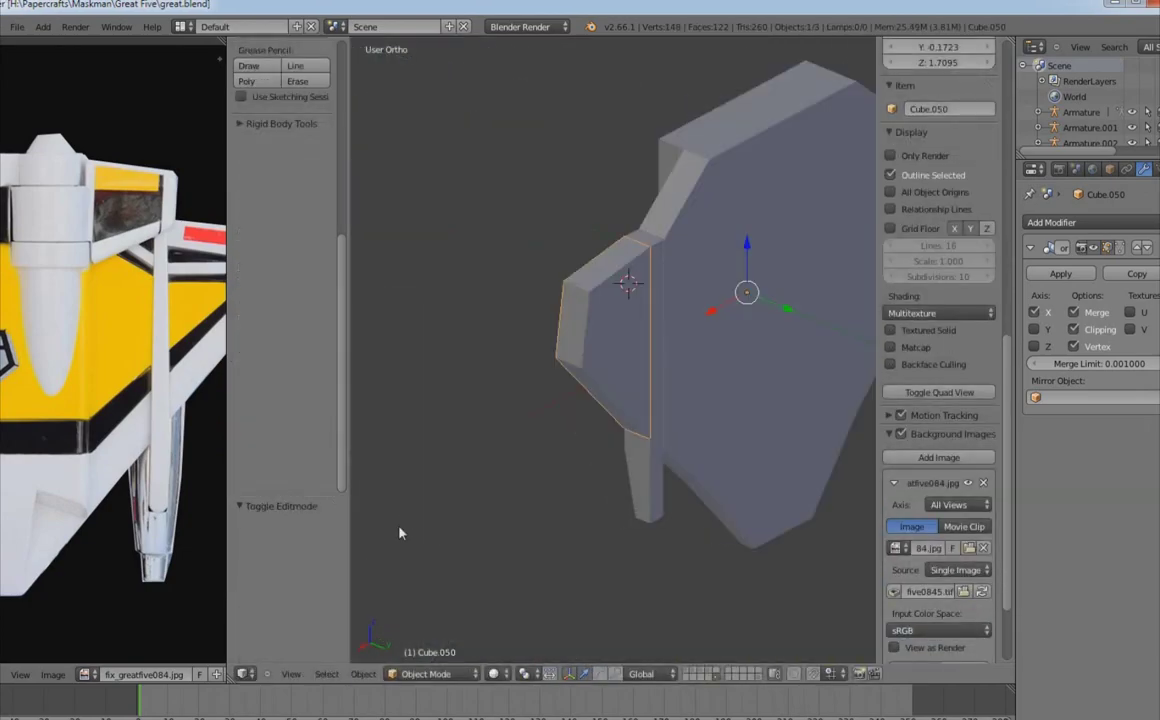
Step: Compare the cannon and separated outer wing with the jet-mode photos, including 2 (4).jpg, and examine them from the side
key("alt+Tab")
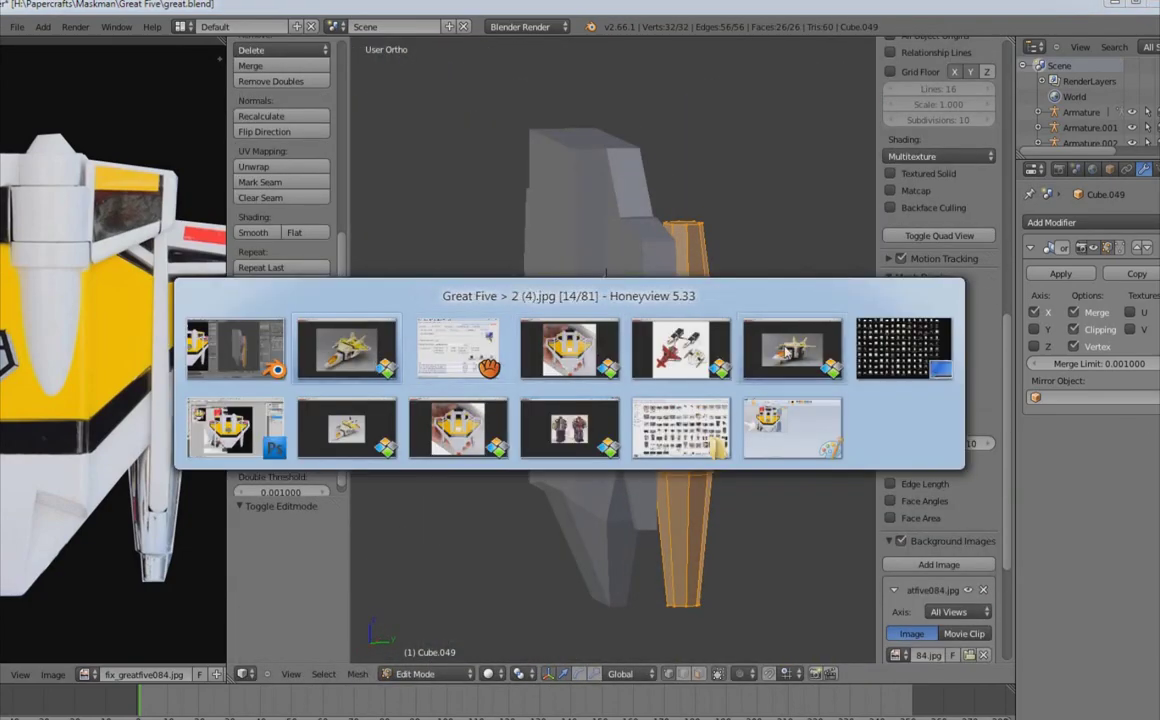
key("alt+Tab")
key("alt+Tab")
key("alt+Tab")
key("KP_3")
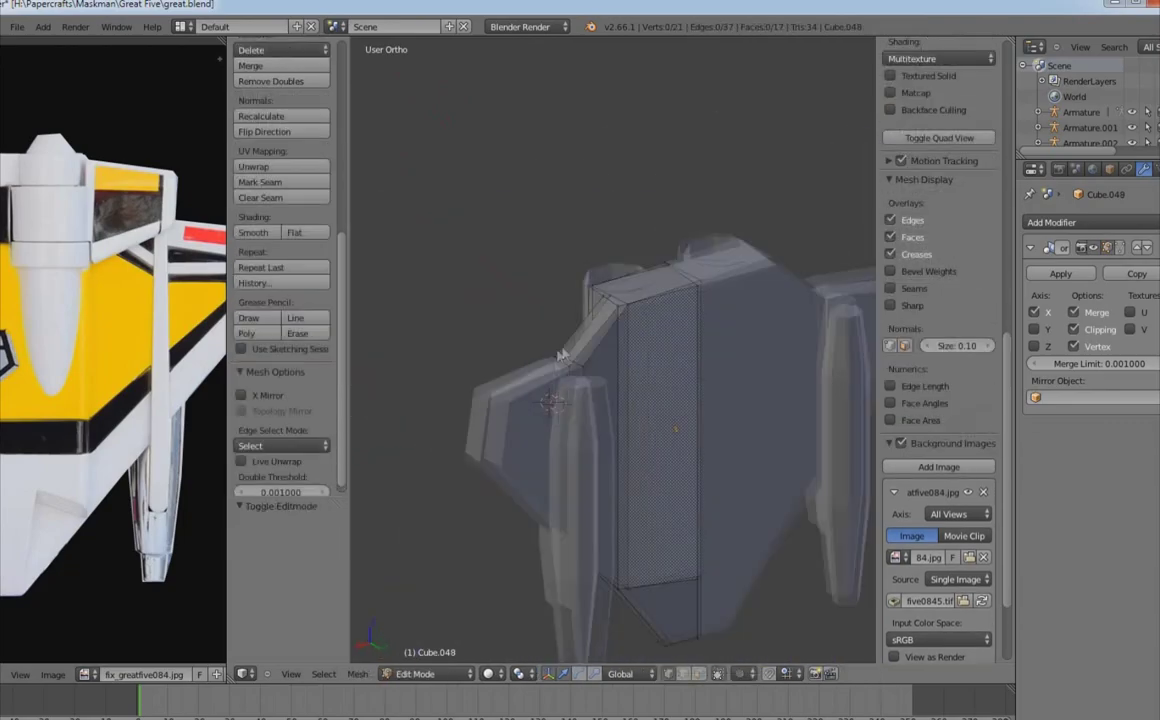
Step: Add a cube beside the engine pod, shift it about -0.61 along Y, thin it along Y and shape it into a tapered fin
key("alt+Tab")
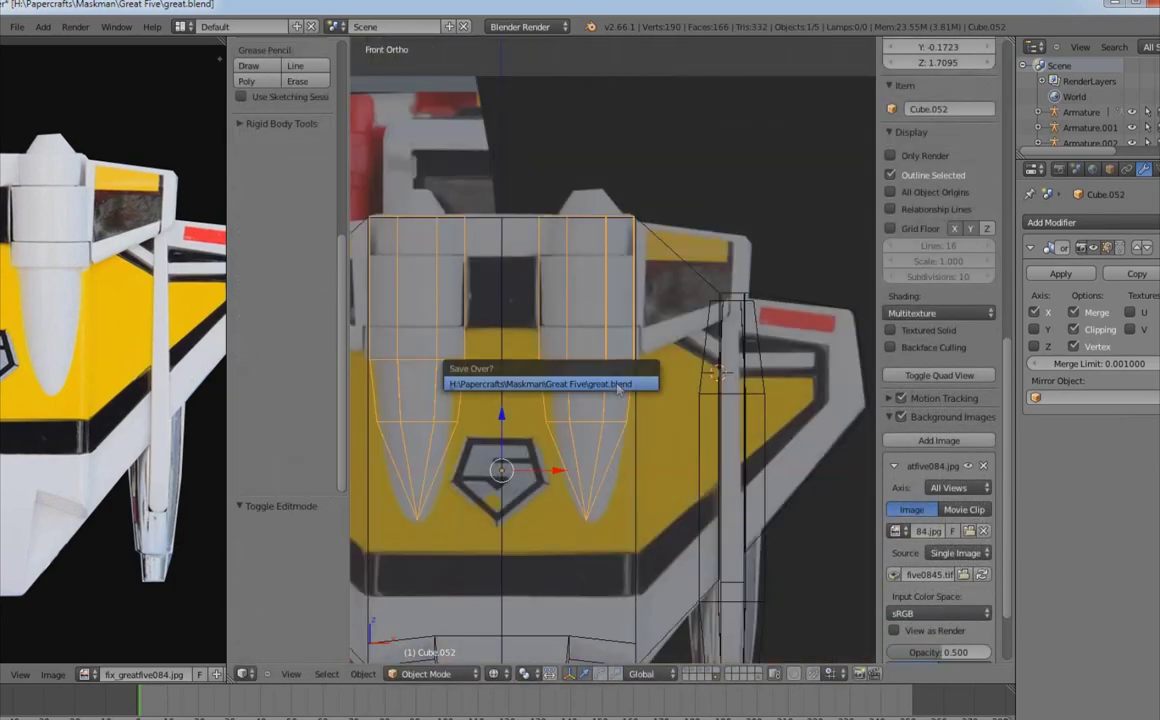
key("a")
left_click(717, 298)
key("s")
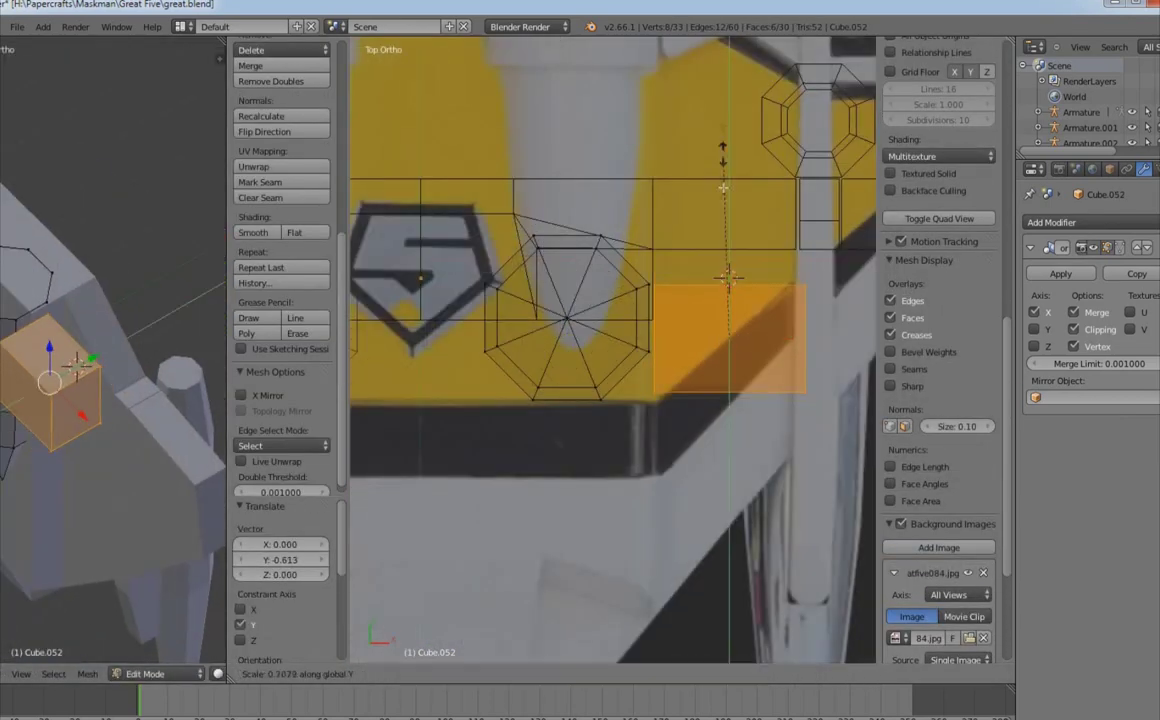
key("KP_1")
key("a")
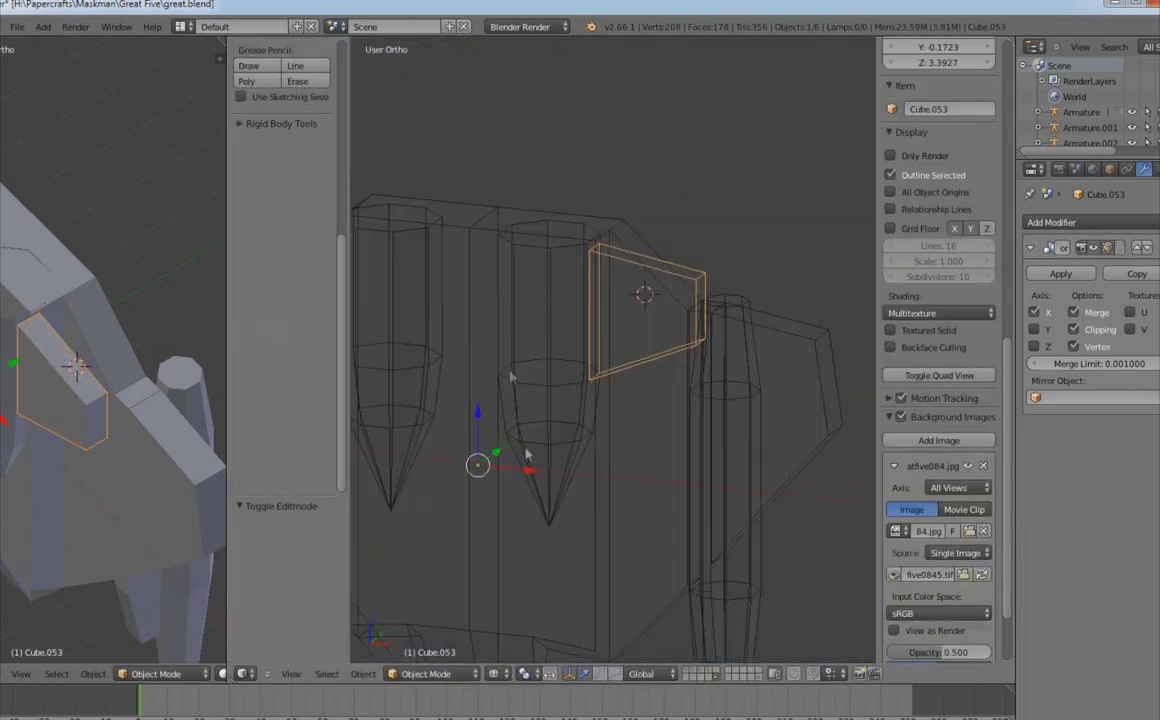
Step: Check photo 2 (6).jpg and build a hinge pin inside the engine pod's separate middle ring, merging its end loop at the centre
key("alt+Tab")
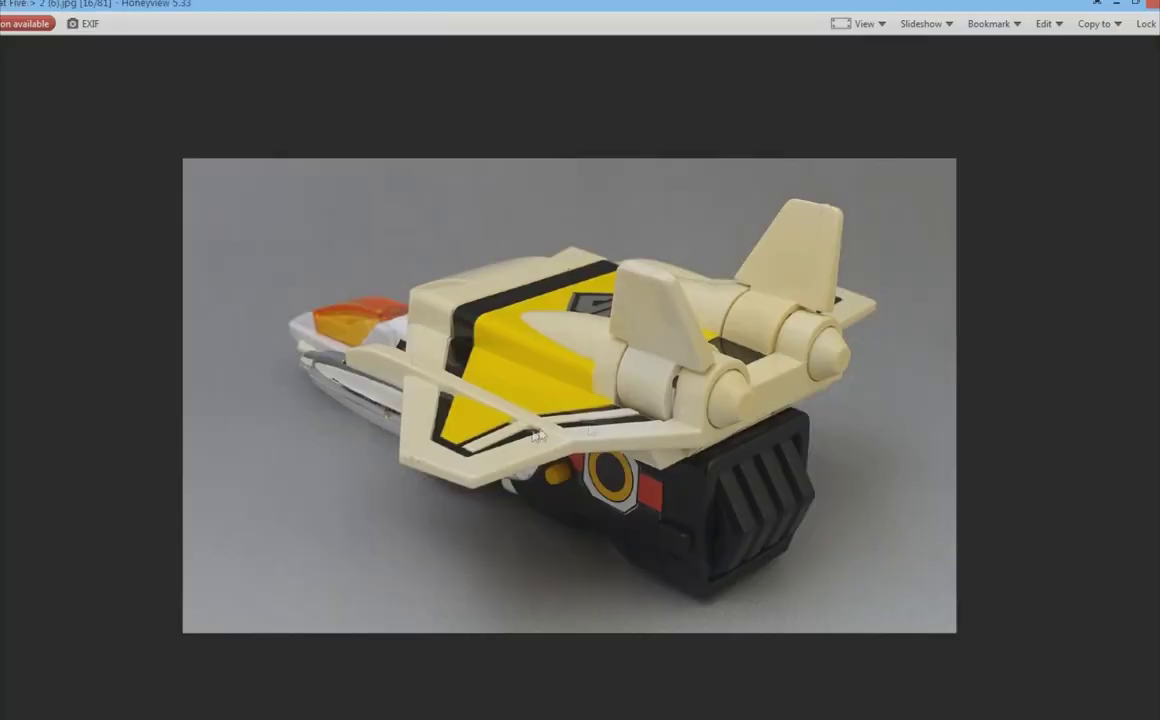
key("alt+Tab")
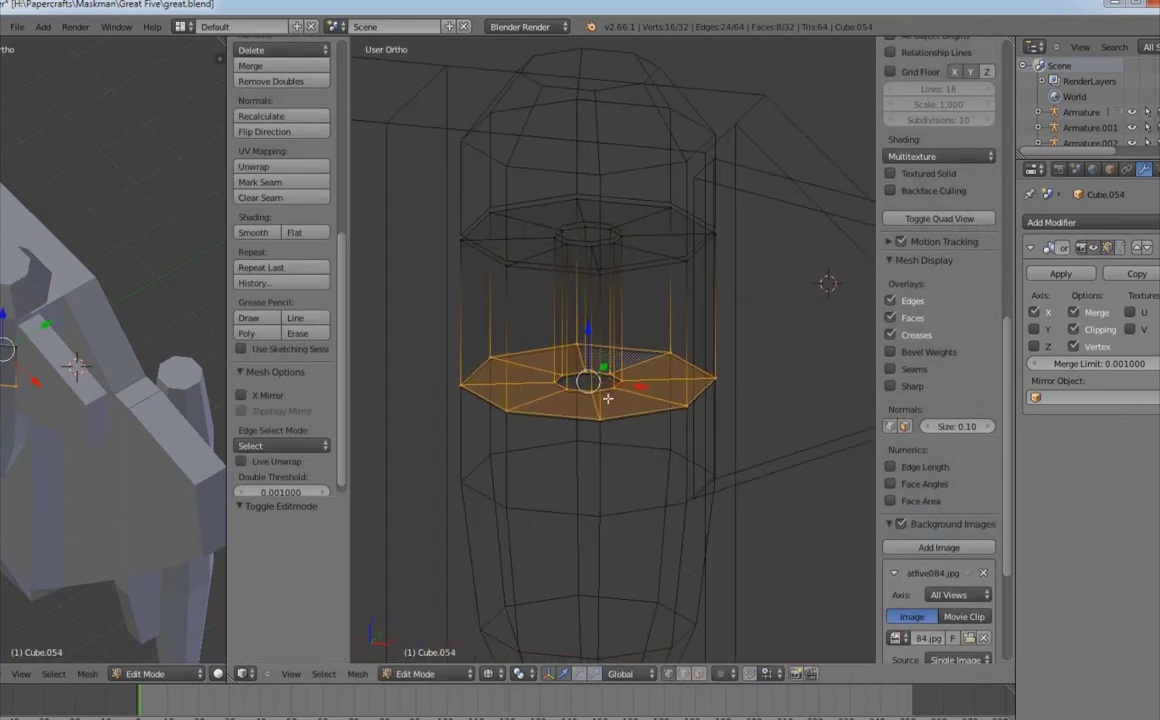
key("a")
right_click(608, 243, "alt")
key("e")
key("Escape")
key("alt+m")
left_click(699, 331)
key("KP_1")
key("Tab")
middle_click_drag(616, 131, 579, 460)
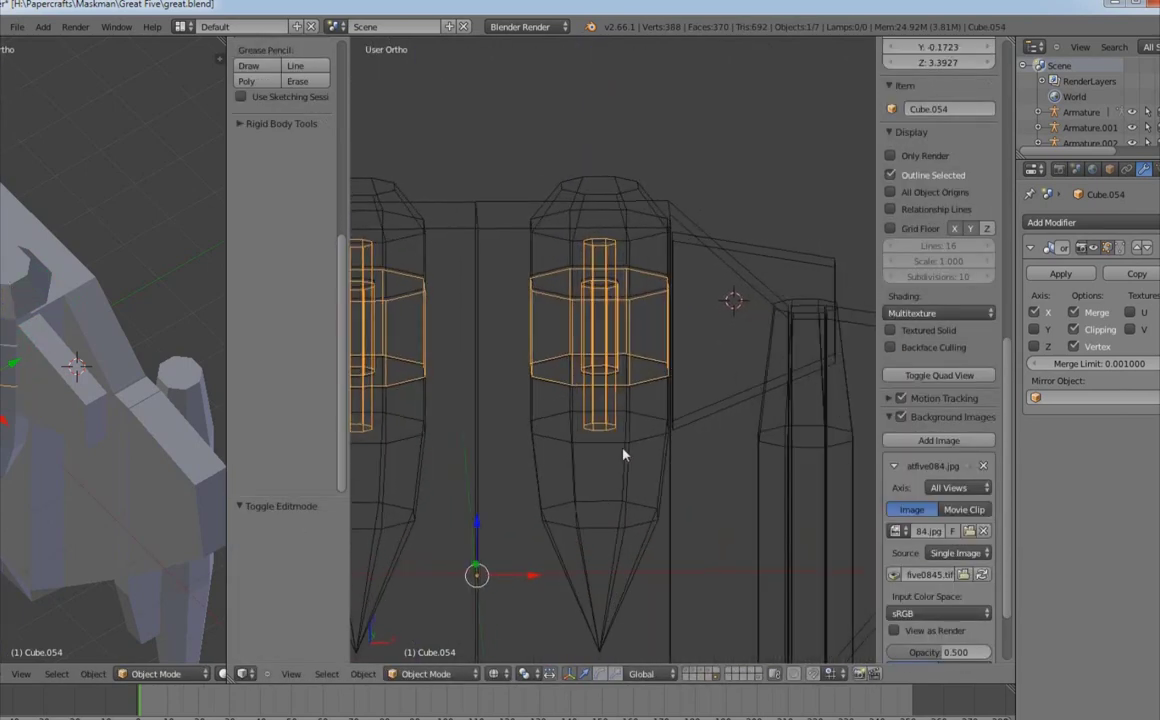
Step: Scale the outer faces of the middle ring slightly beyond the engine pod's outline and adjust their height along Z
right_click(668, 479)
right_click(789, 318)
key("Tab")
key("KP_1")
key("z")
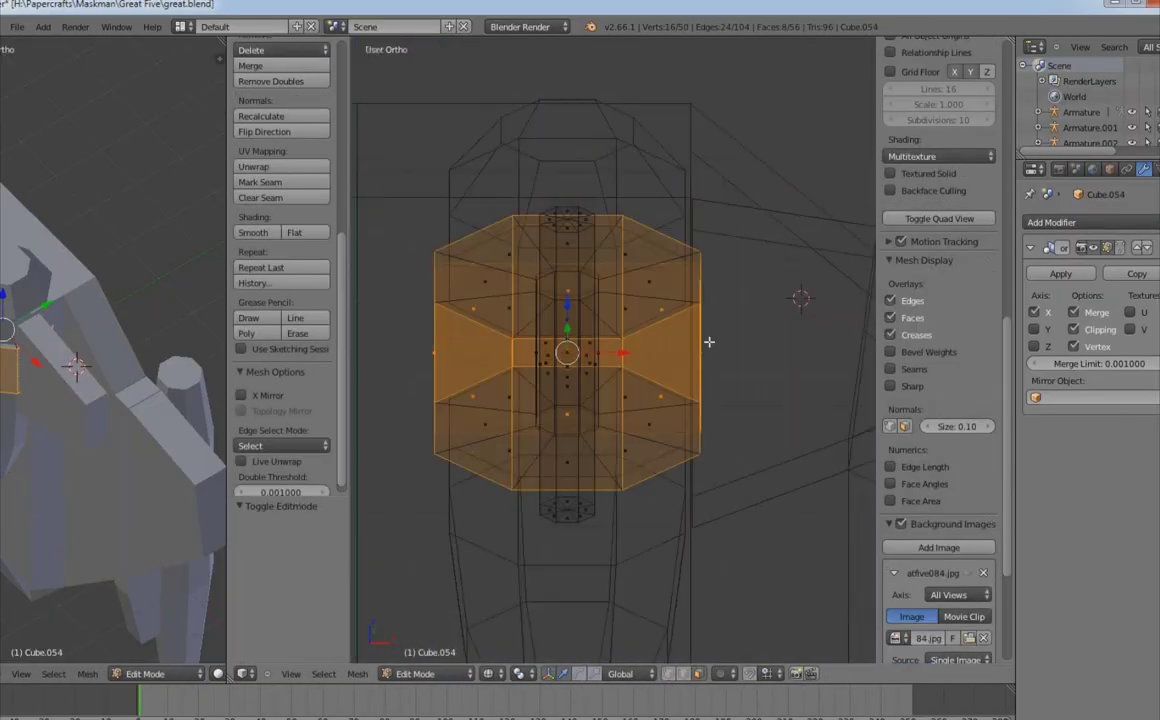
key("s")
key("z")
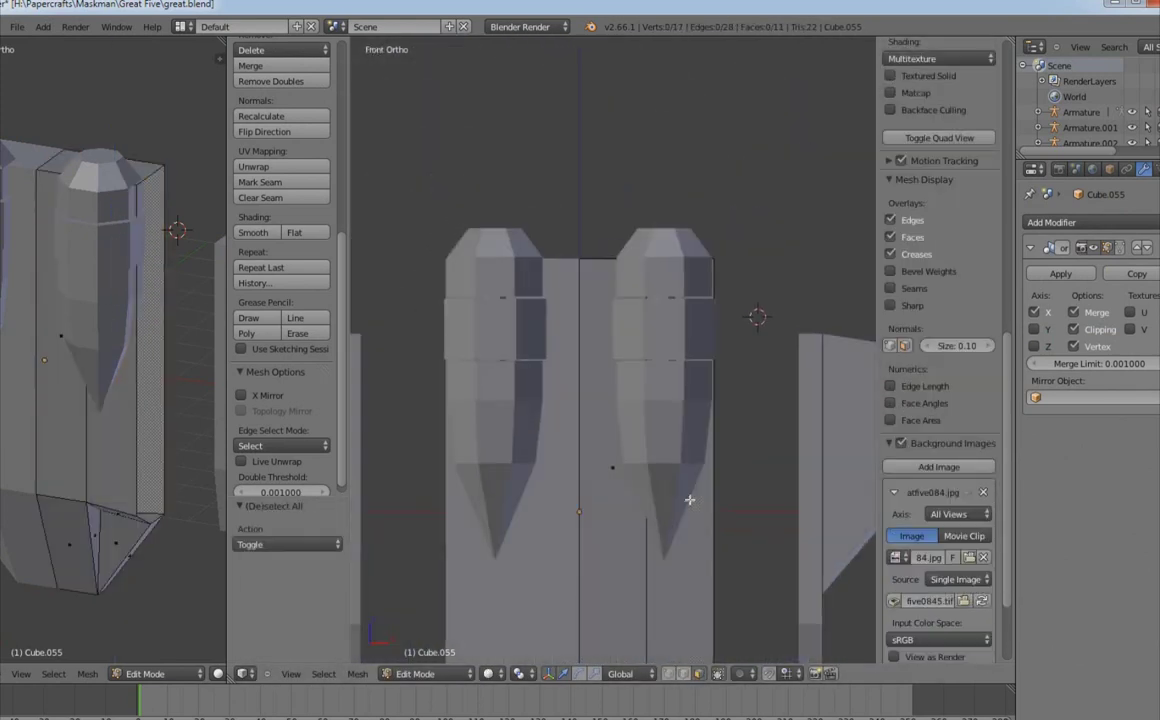
Step: Cut edge loops into the body level with the engine pod's middle ring and delete the body faces behind the pod
middle_click_drag(689, 499, 683, 366, "shift")
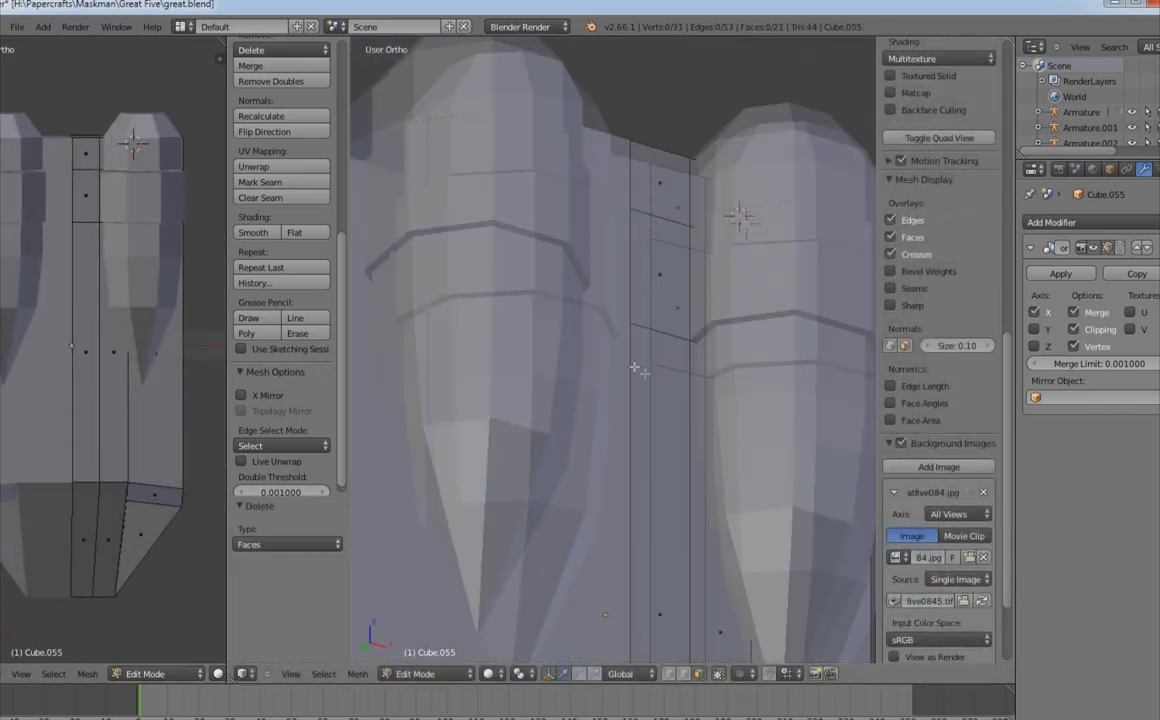
left_click(610, 491)
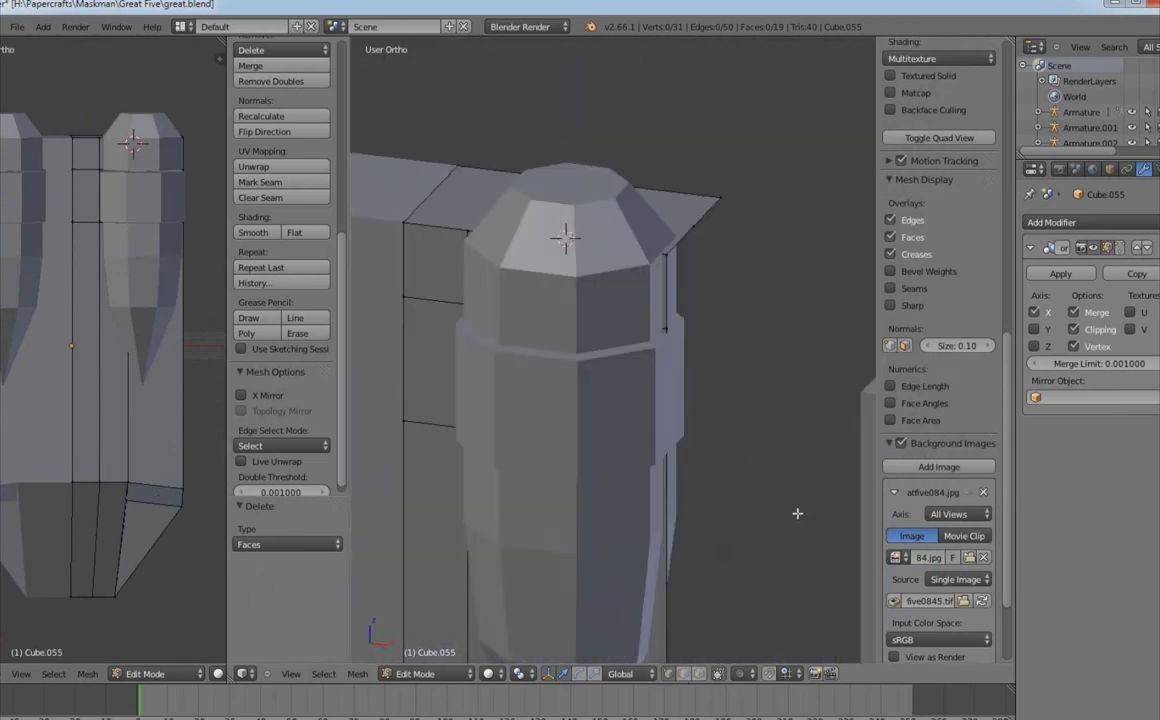
key("KP_1")
key("z")
key("z")
key("a")
middle_click_drag(673, 315, 540, 285)
left_click(705, 210)
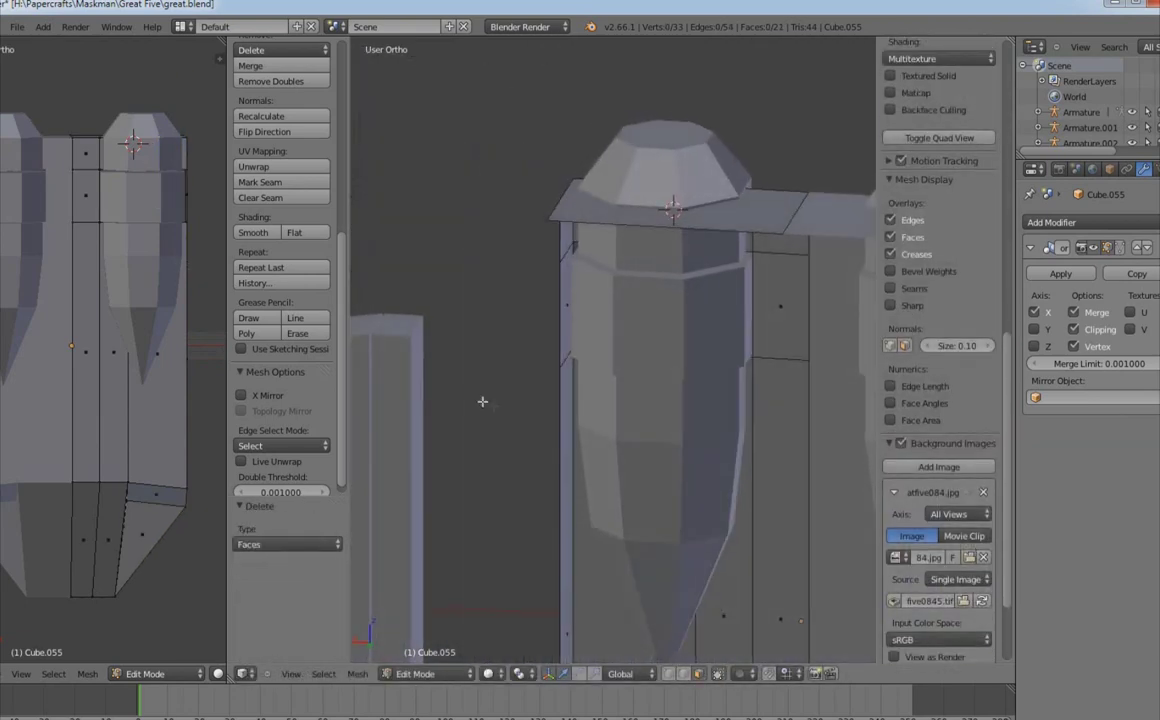
middle_click_drag(577, 413, 654, 369)
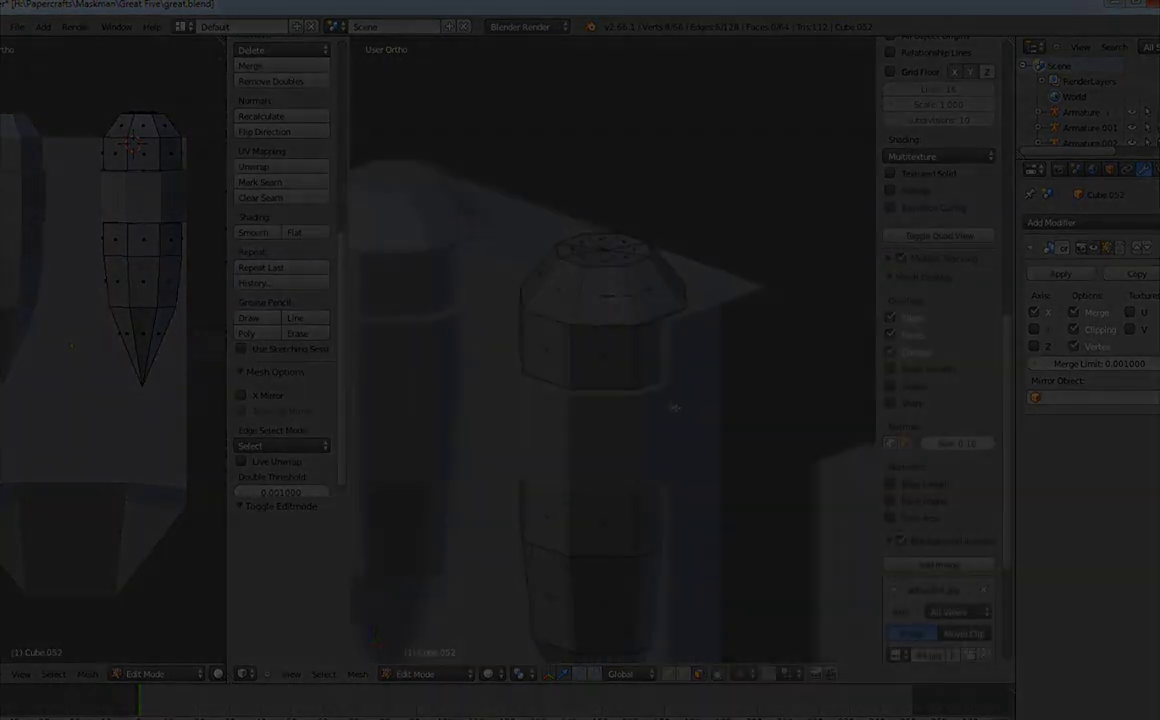